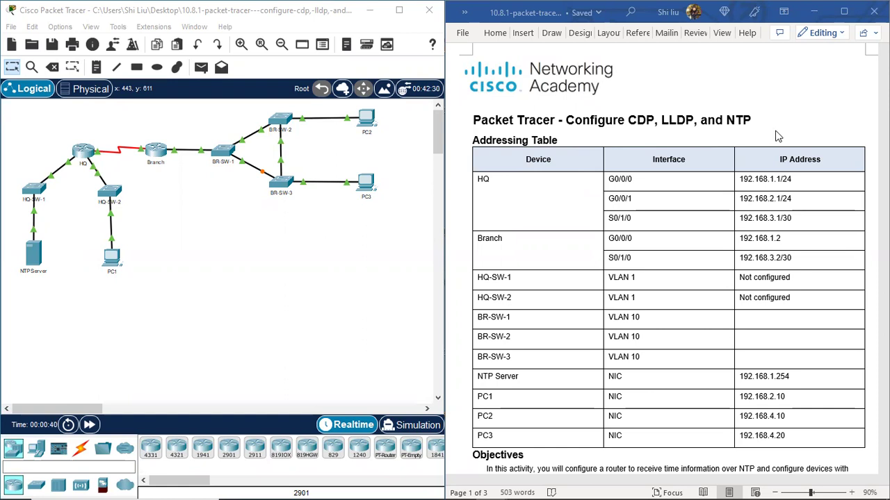
Read through the lab document's objectives, scenario, Branch switch login table, and LLDP, CDP and NTP configuration instructions
scroll(778, 137, "down", 5)
scroll(778, 137, "down", 5)
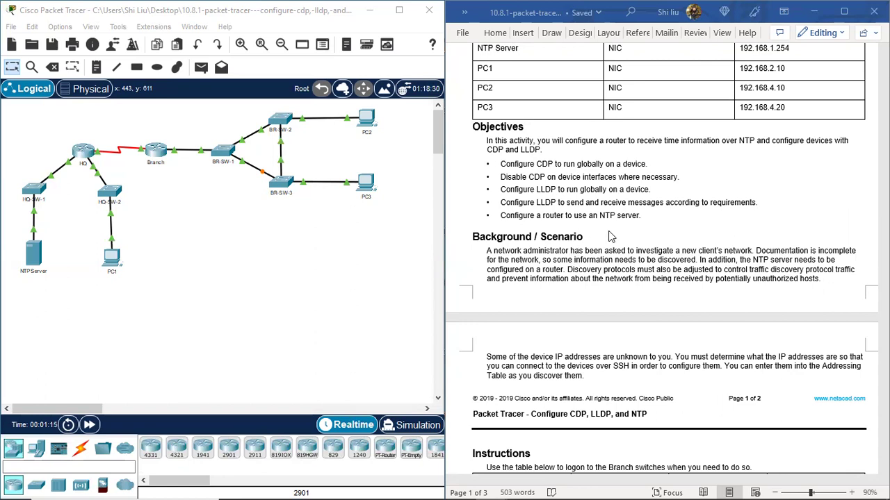
scroll(758, 222, "down", 3)
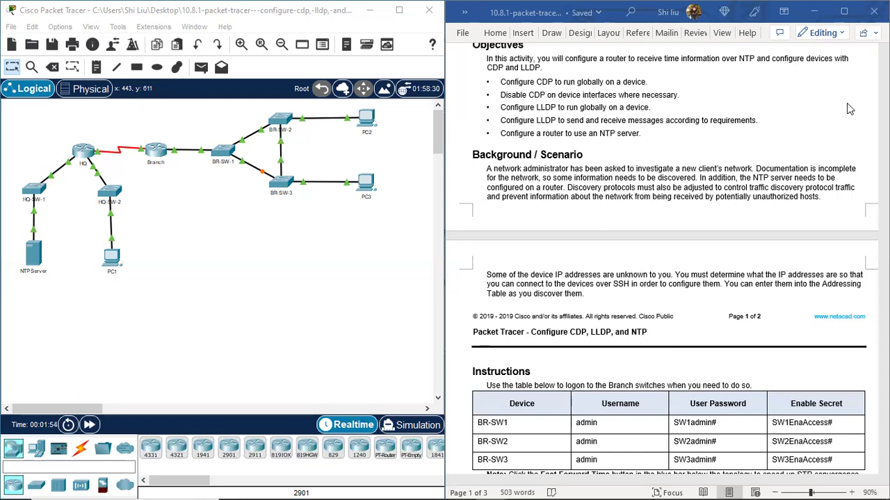
scroll(848, 108, "down", 2)
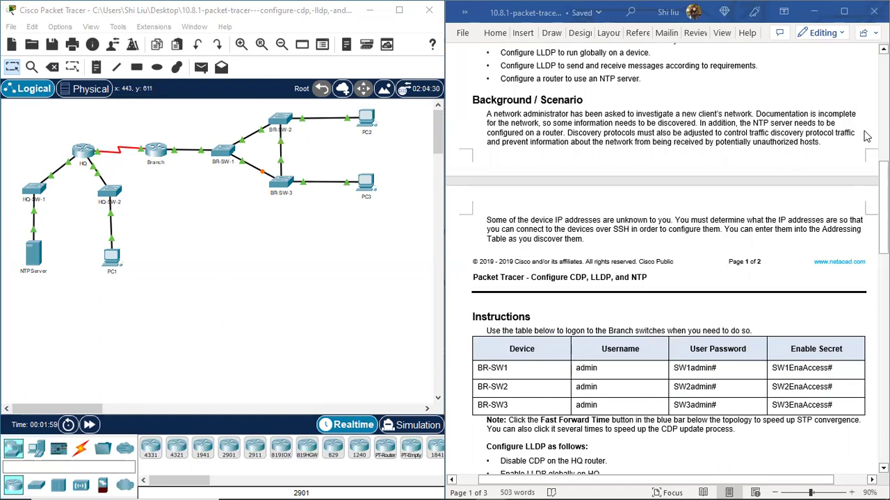
scroll(849, 129, "down", 2)
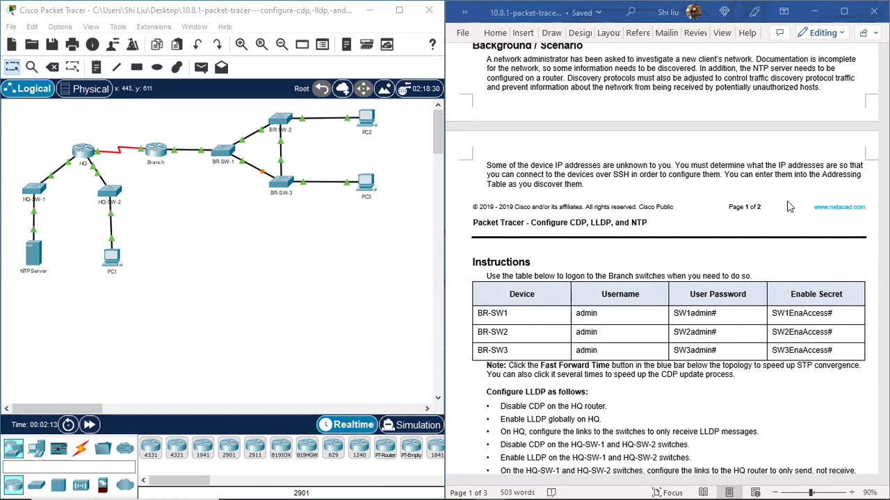
scroll(819, 188, "down", 1)
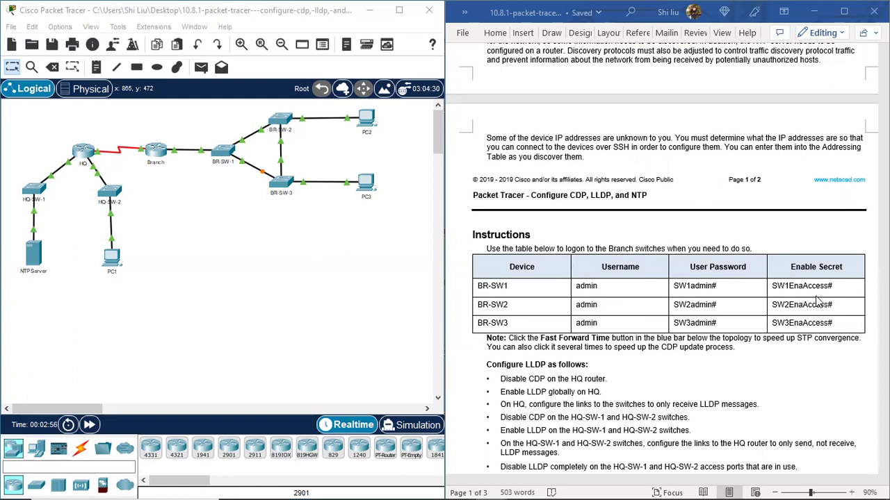
scroll(738, 351, "down", 2)
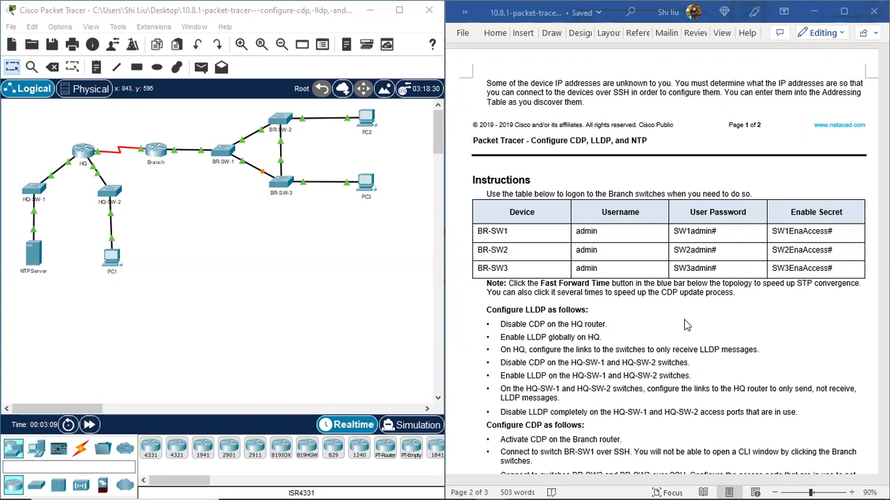
scroll(692, 316, "down", 3)
scroll(691, 317, "down", 1)
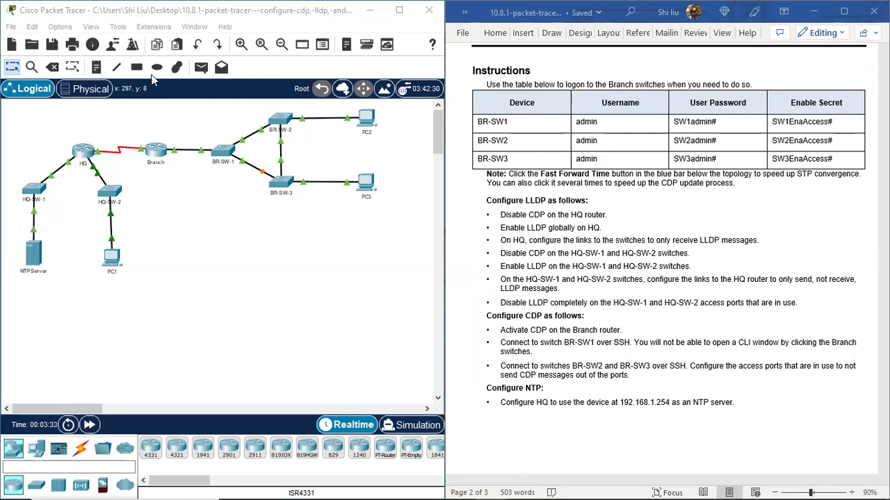
Enlarge the topology, open the HQ router's command line and enter global configuration mode with en and conf t
left_click(241, 44)
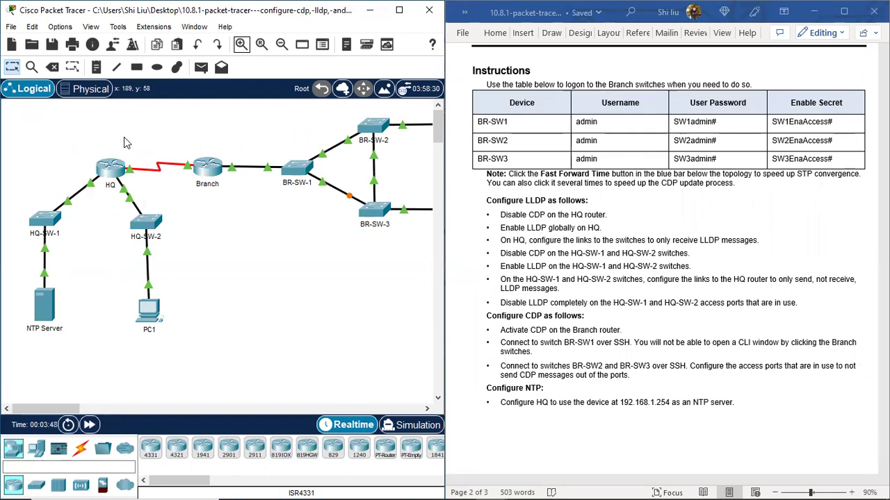
left_click(118, 168)
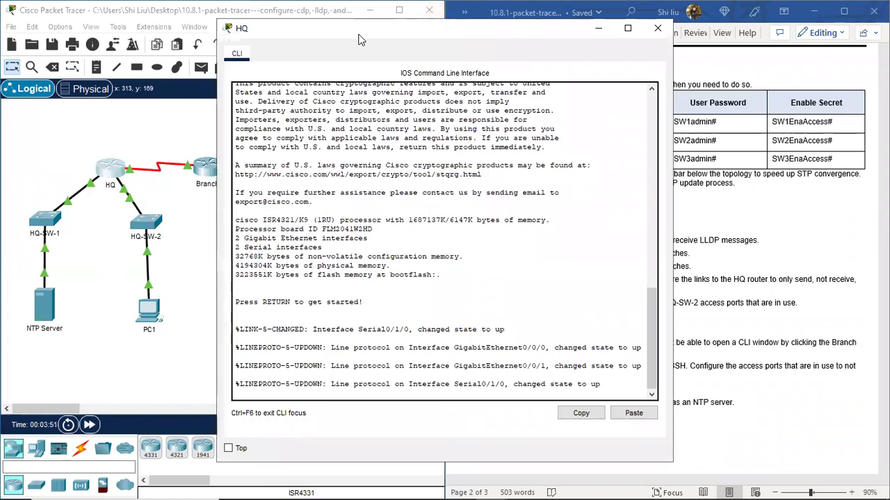
left_click_drag(360, 40, 153, 33)
key("Return")
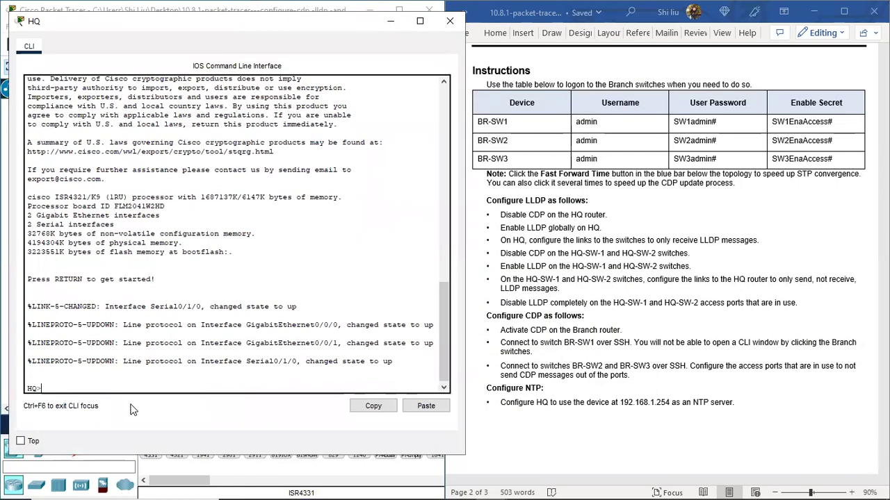
type("en")
key("Return")
type("conf")
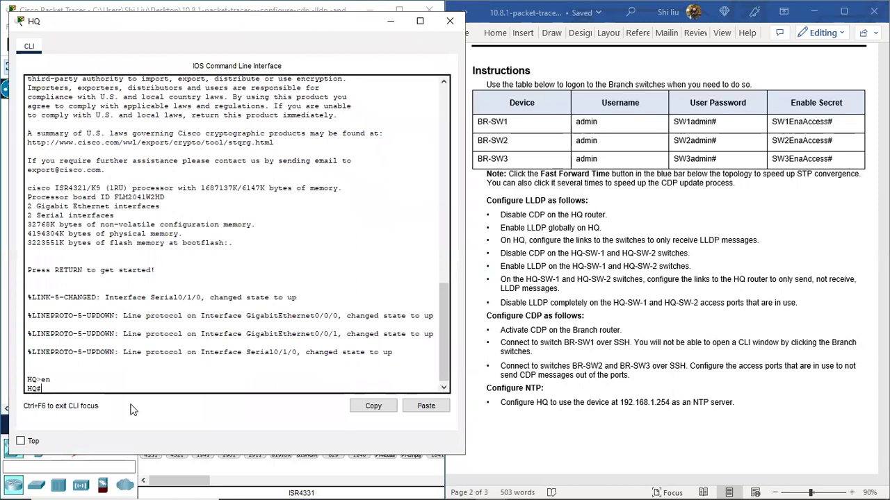
type(" t")
key("Return")
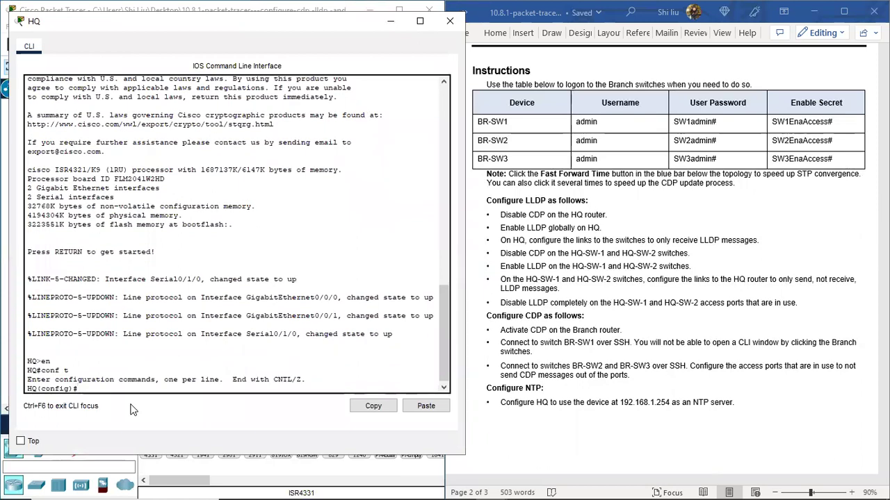
Disable CDP and enable LLDP globally on the HQ router with no cdp run and lldp run
type("no cdp run")
key("Return")
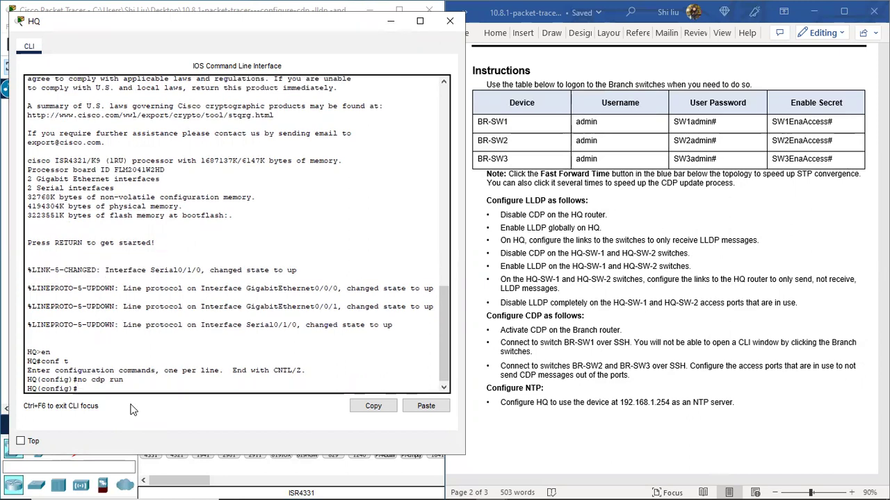
type("lldp run")
key("Return")
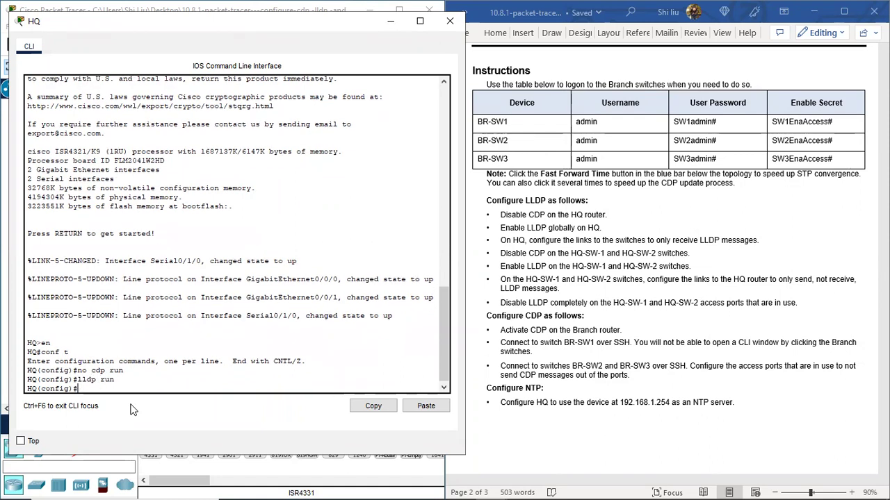
left_click(391, 23)
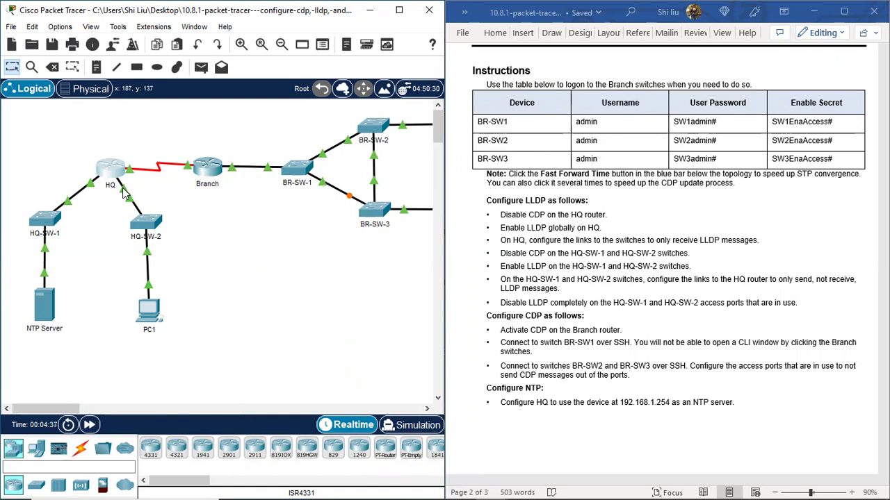
Split the Word lab document into two panes so the Addressing Table shows above the configuration instructions
scroll(650, 178, "up", 1)
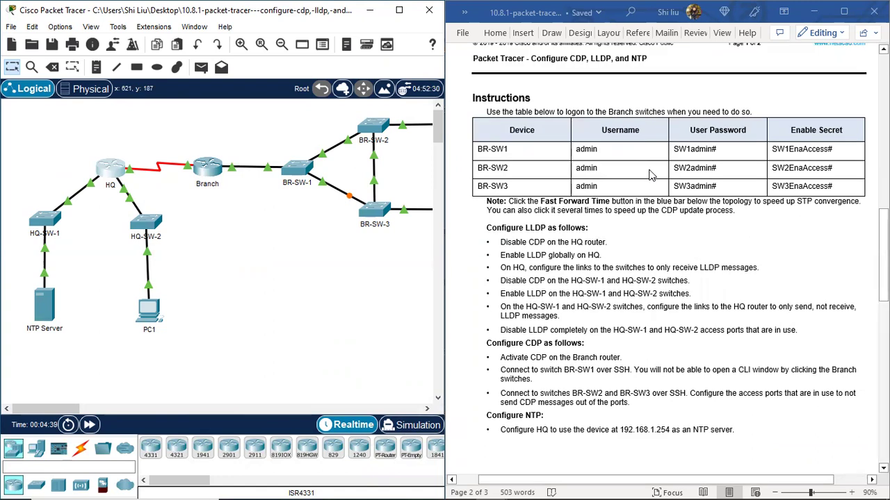
left_click(722, 33)
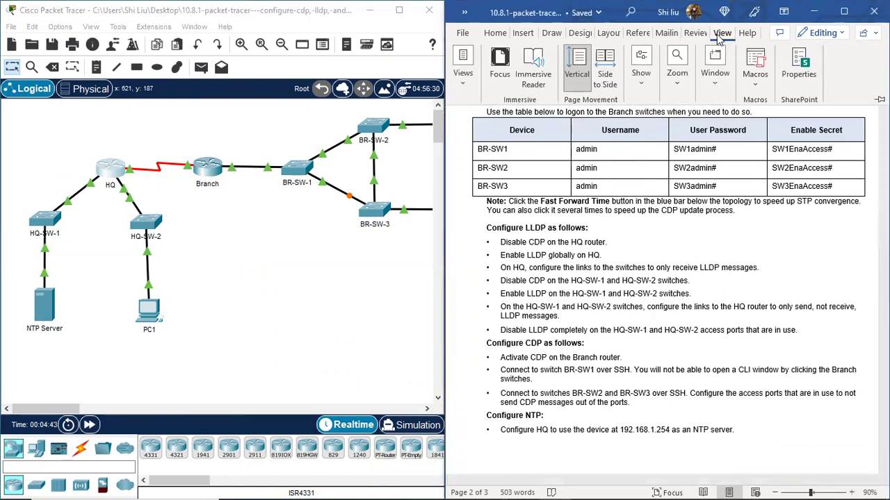
left_click(720, 83)
left_click(718, 133)
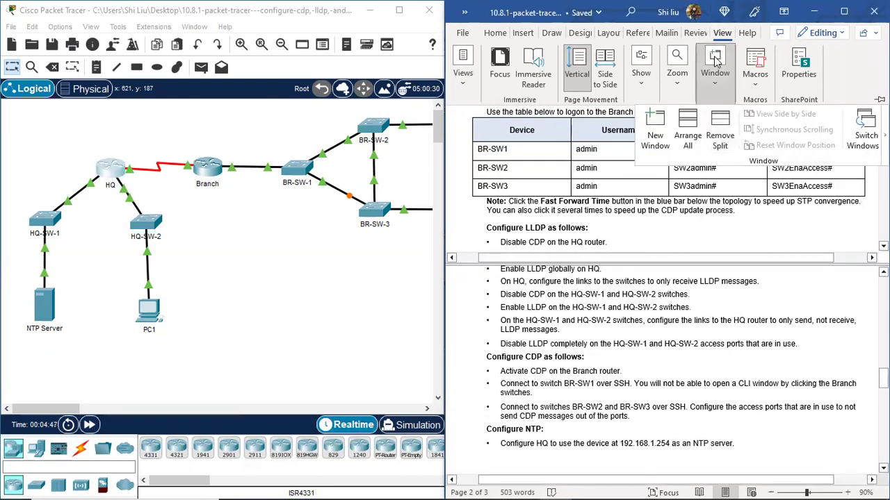
left_click(645, 175)
scroll(645, 175, "up", 15)
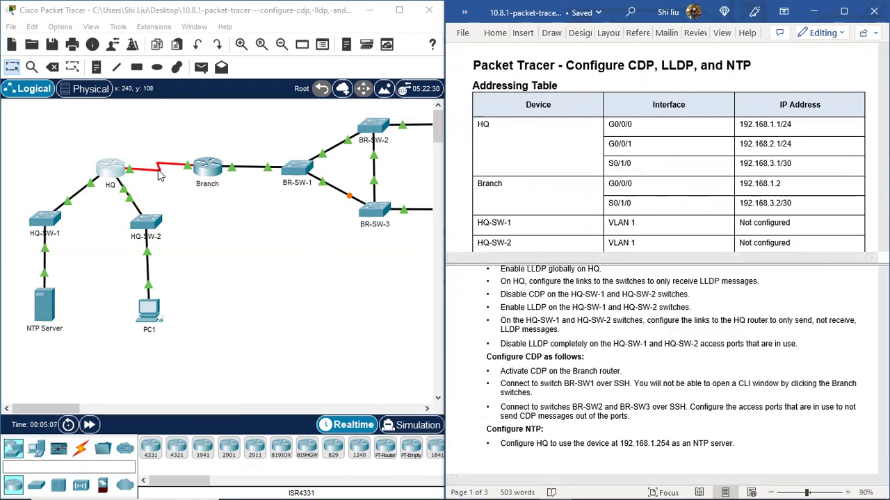
Set HQ interface g0/0/0 to only receive LLDP messages, using lldp receive and no lldp transmit
left_click(88, 200)
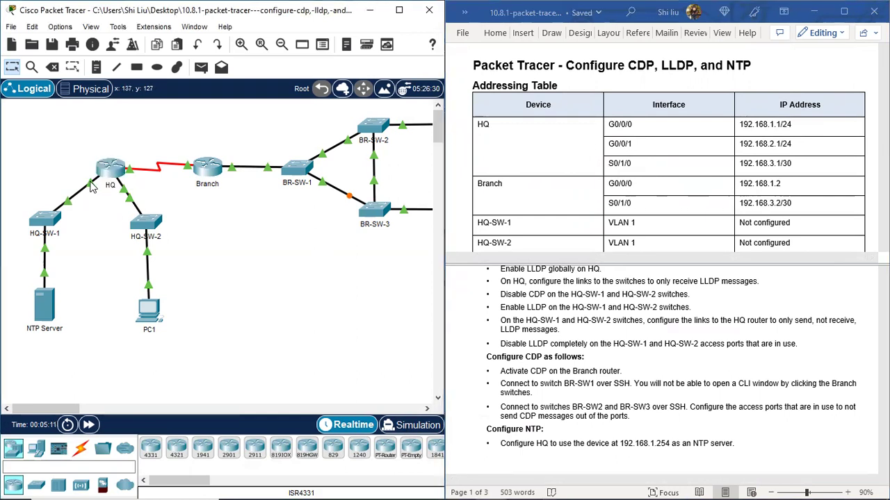
mouse_move(91, 188)
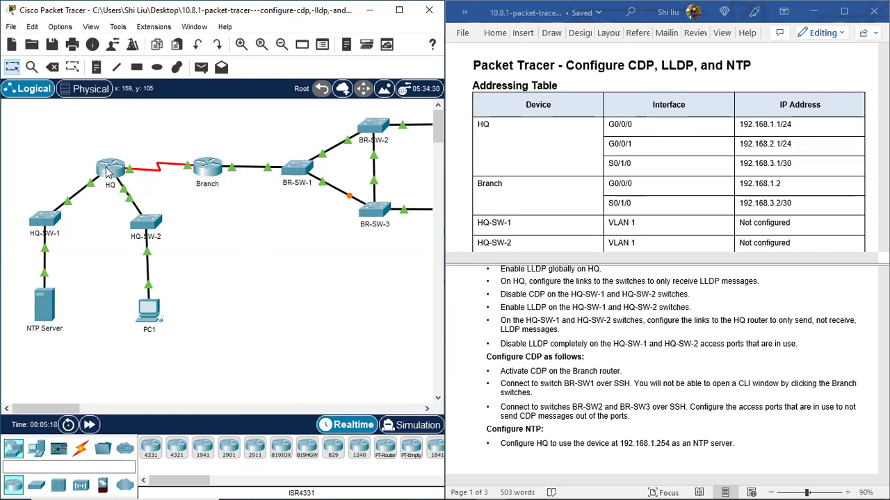
left_click(108, 168)
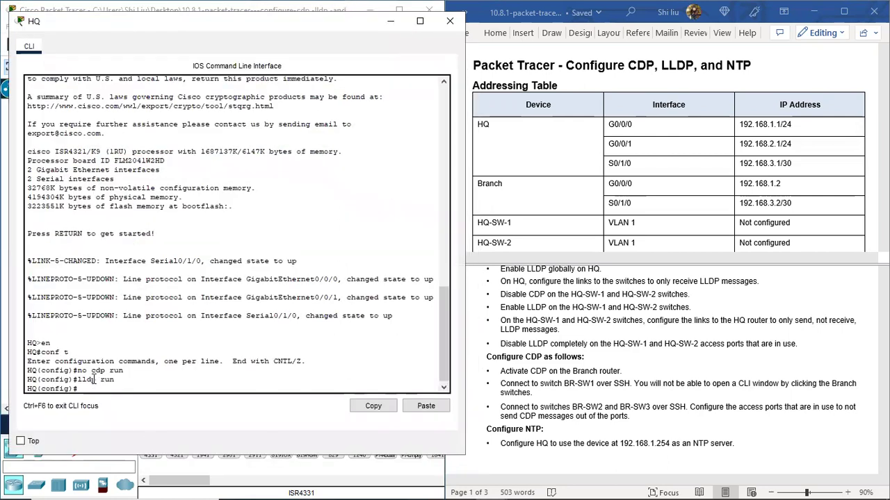
scroll(658, 324, "up", 2)
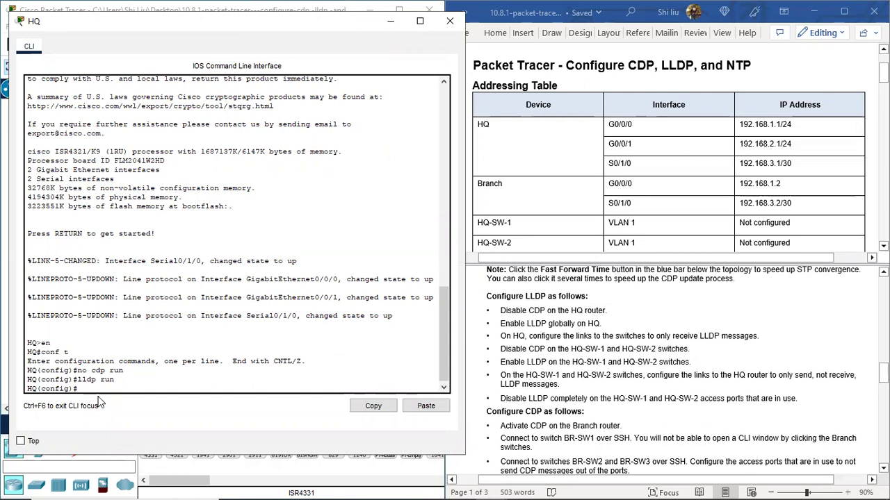
type("int")
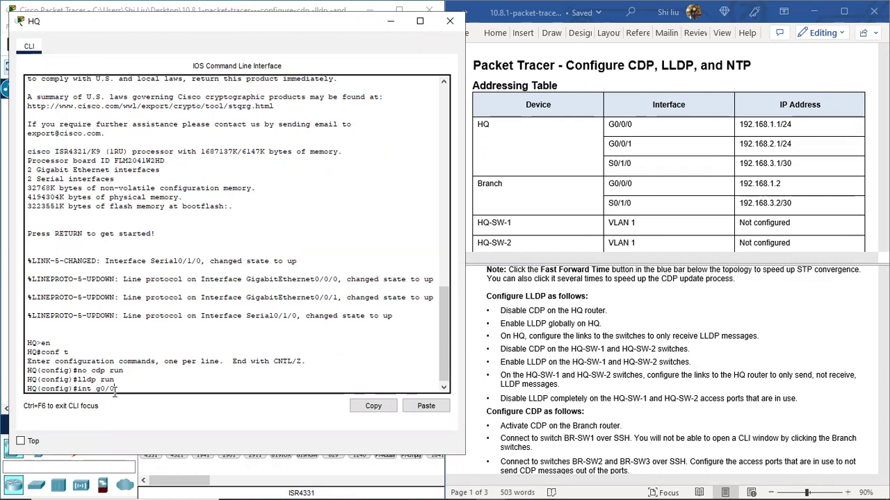
type("g0/0/0")
key("Return")
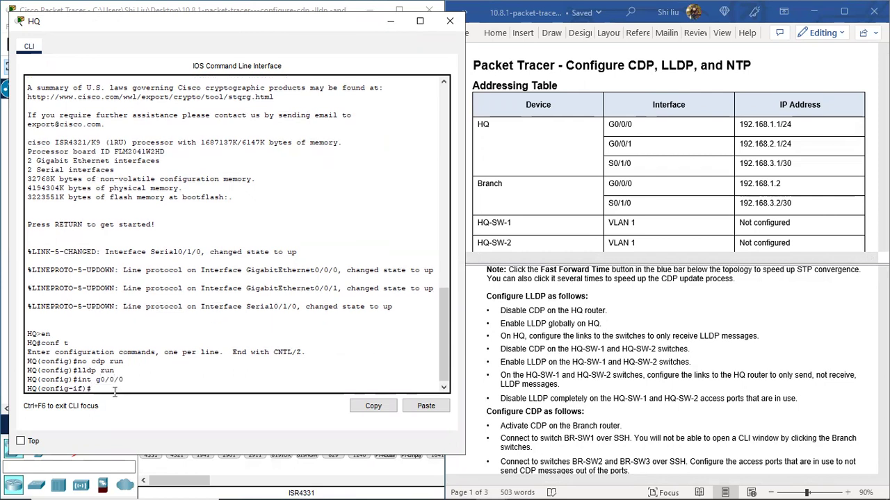
type("lldp receive")
key("Return")
type("no")
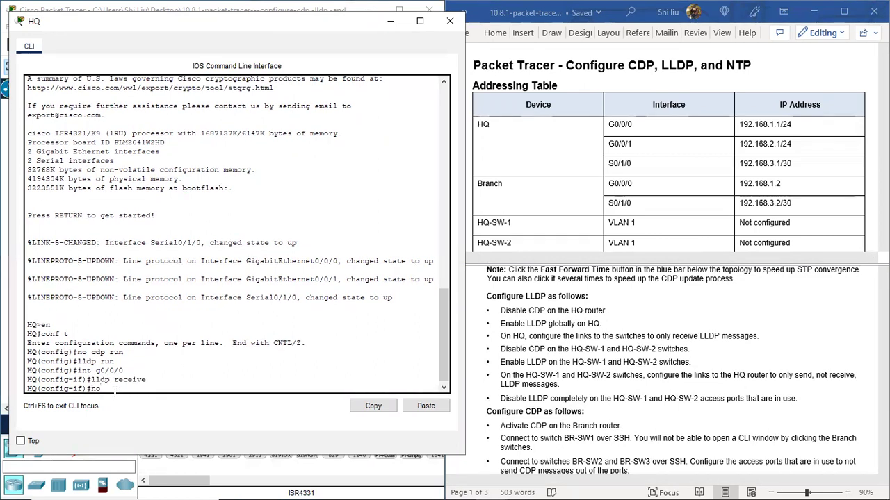
type(" lldp transmit")
key("Return")
Set HQ interface g0/0/1 to only receive LLDP messages with lldp receive and no lldp transmit, and close the router window
type("int g0/0/1")
key("Return")
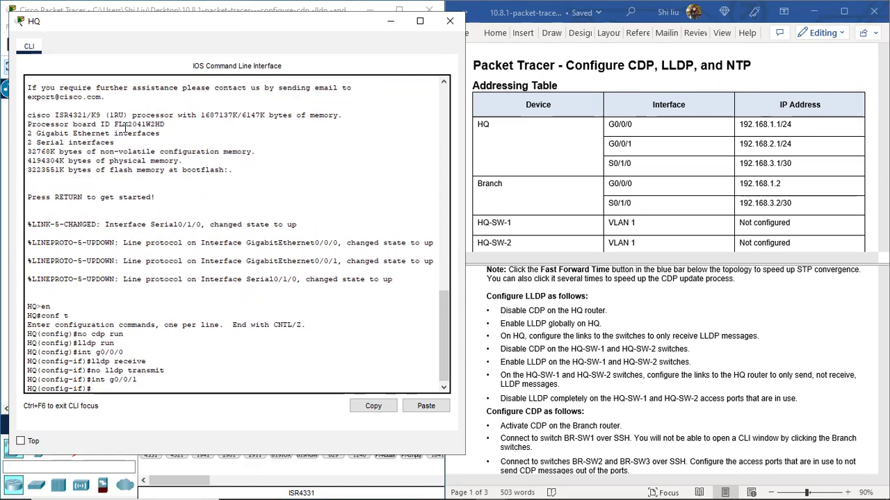
type("lldp receive")
key("Return")
type("no lldp transm")
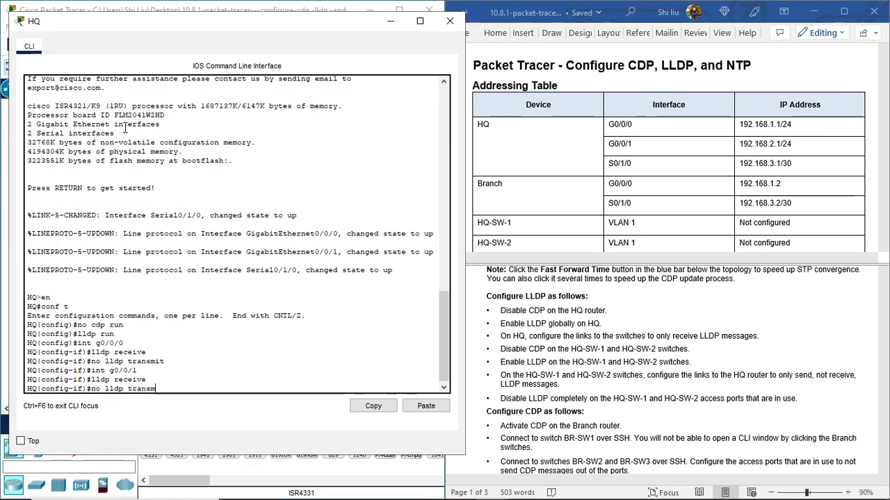
type("it")
key("Return")
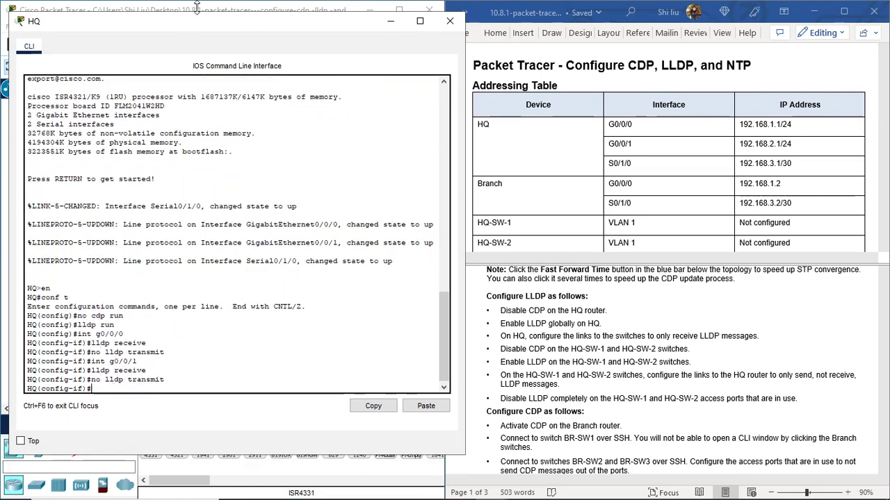
left_click(456, 20)
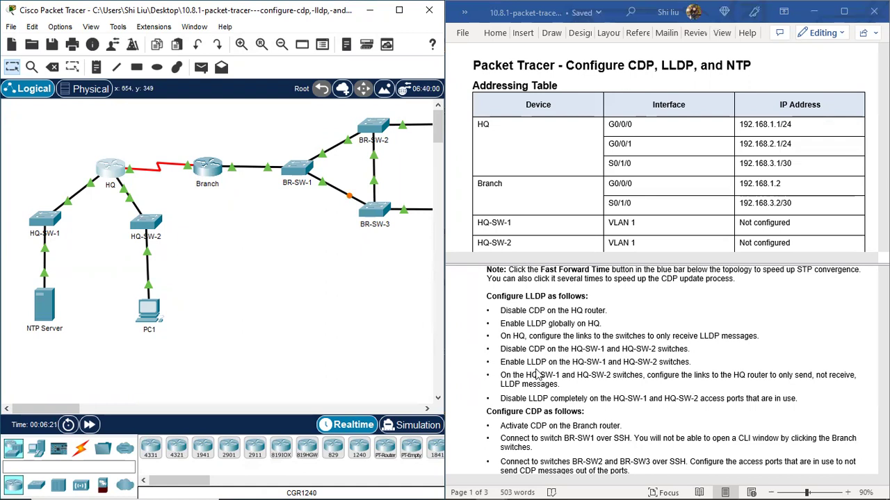
Open the HQ-SW-1 switch's command line and enter global configuration mode with en and conf t
left_click(45, 219)
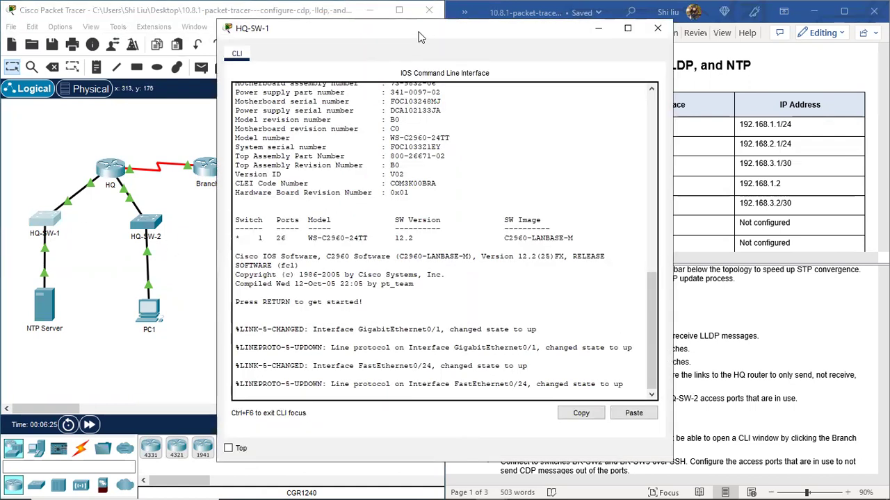
left_click_drag(416, 37, 216, 34)
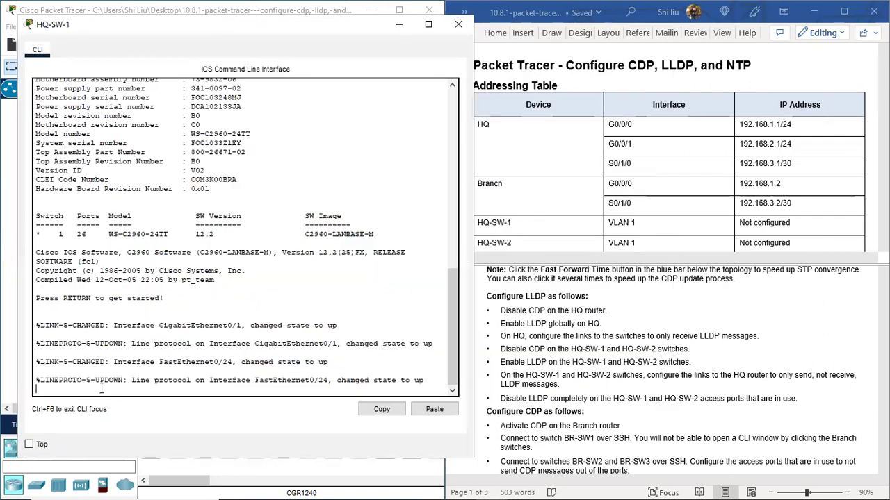
key("Return")
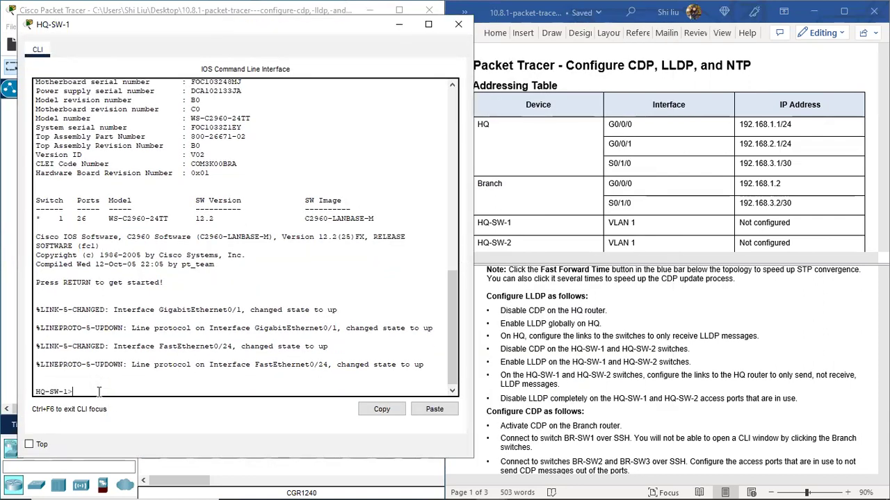
type("en")
key("Return")
type("conf t")
key("Return")
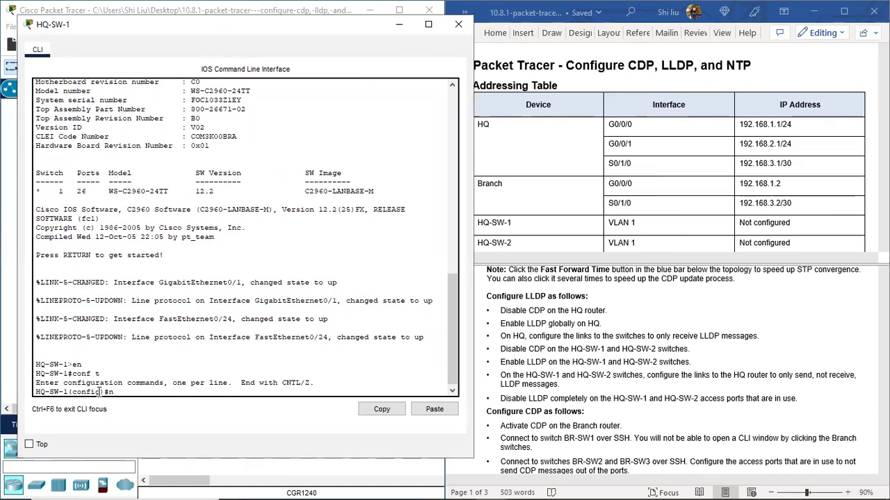
Disable CDP globally on the HQ-SW-1 switch with no cdp run
type("no lld")
key("BackSpace")
key("BackSpace")
type("dp run")
key("Return")
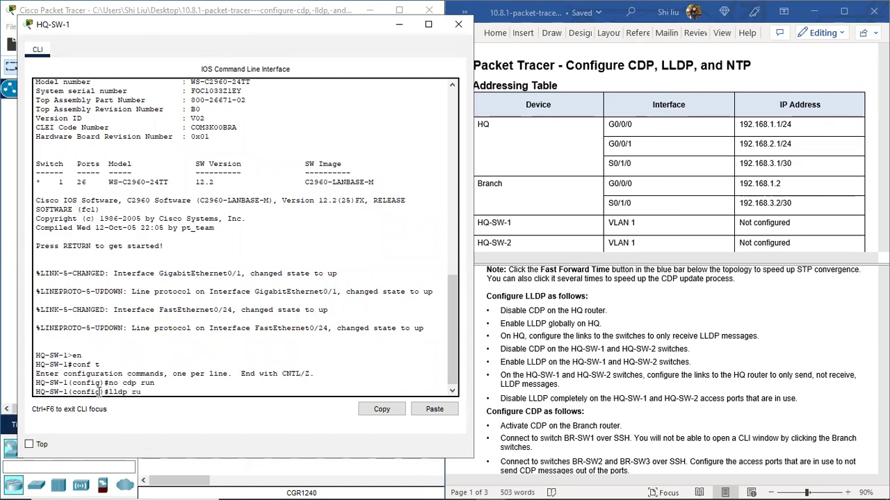
Enable LLDP globally on the HQ-SW-1 switch with lldp run and close its window
key("Return")
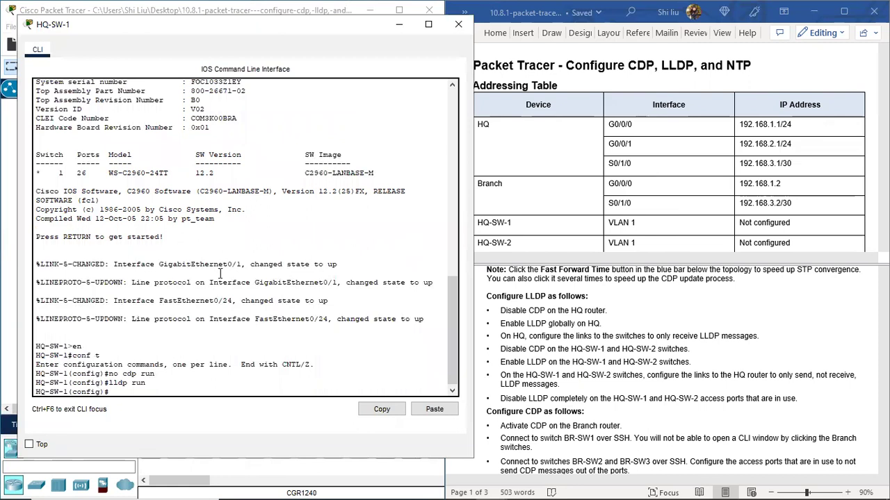
left_click(458, 24)
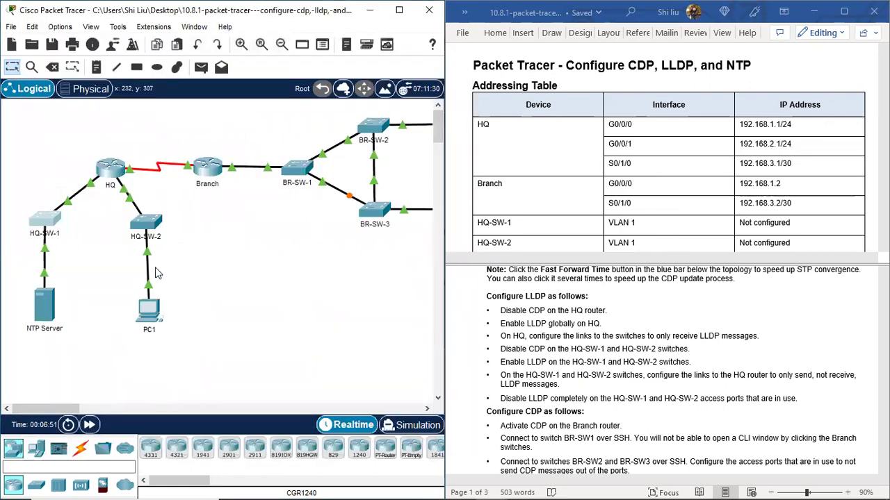
Open the HQ-SW-2 switch's command line and enter global configuration mode with en and conf t
left_click(147, 223)
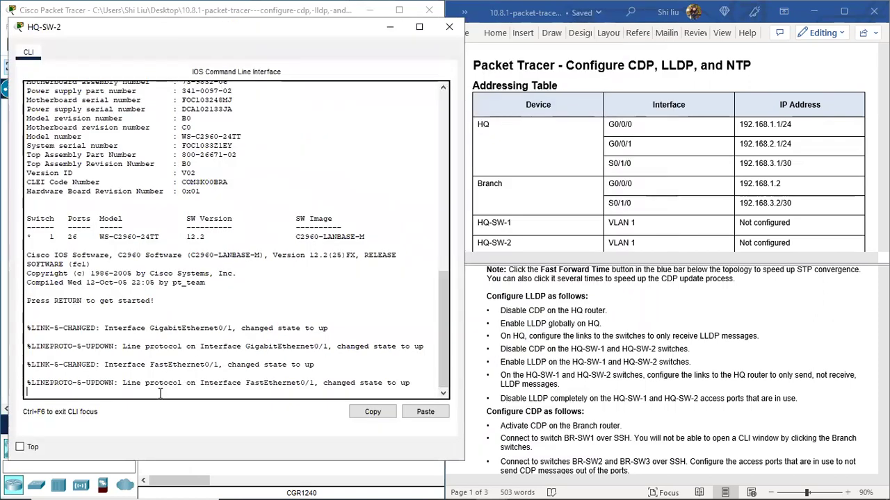
key("Return")
type("en")
key("Return")
type("conf t")
key("Return")
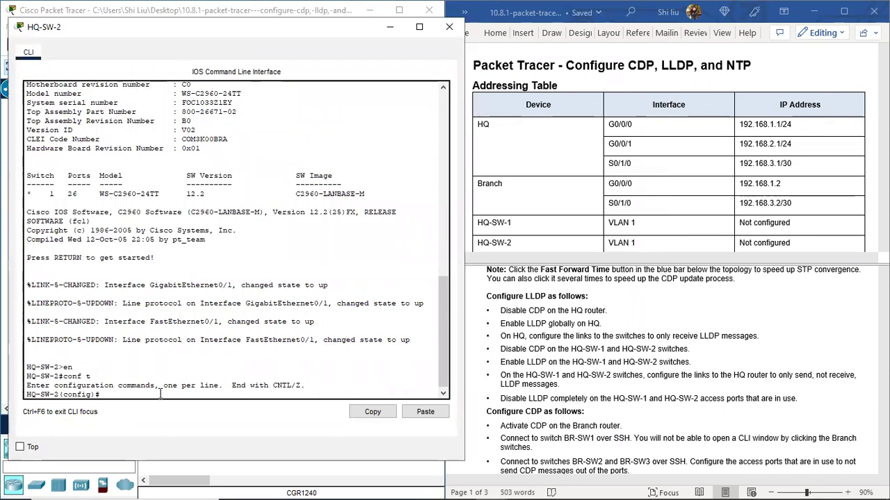
Disable CDP and enable LLDP globally on HQ-SW-2 with no cdp run and lldp run, and close the switch window
type("no cdp run")
key("Return")
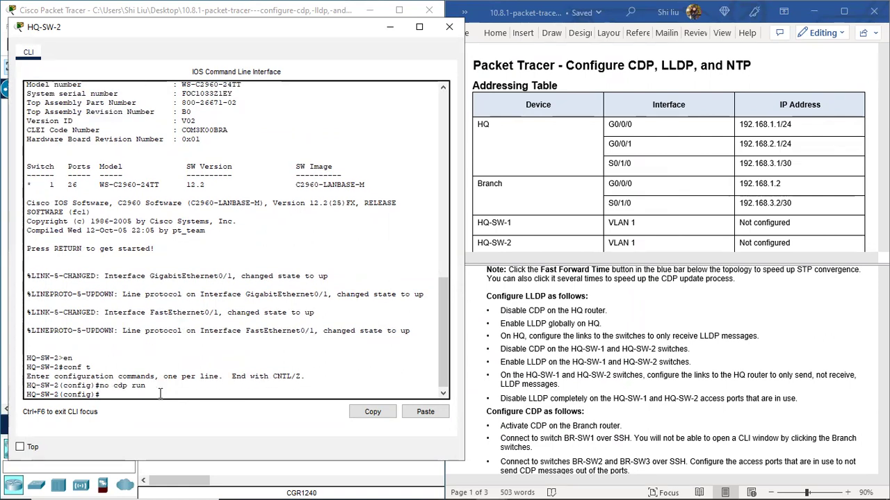
type("lldp run")
key("Return")
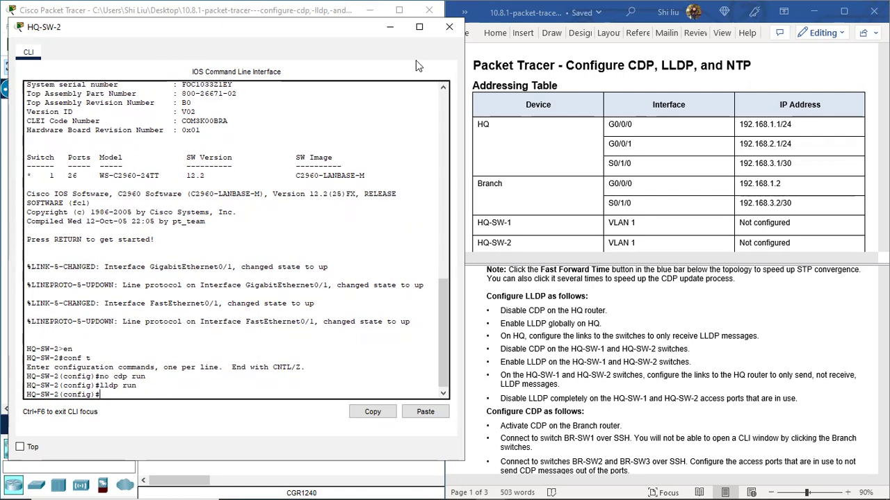
left_click(449, 27)
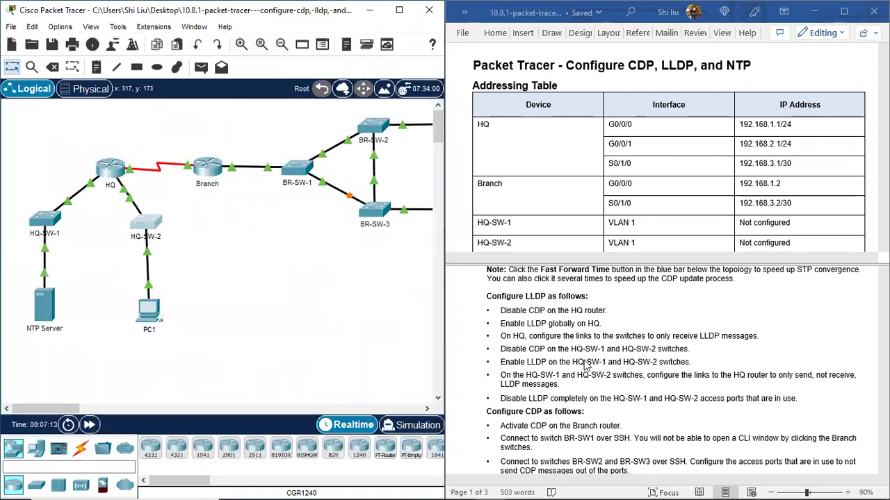
Set the Packet Tracer preferences to always show port labels in the logical workspace
scroll(587, 366, "down", 1)
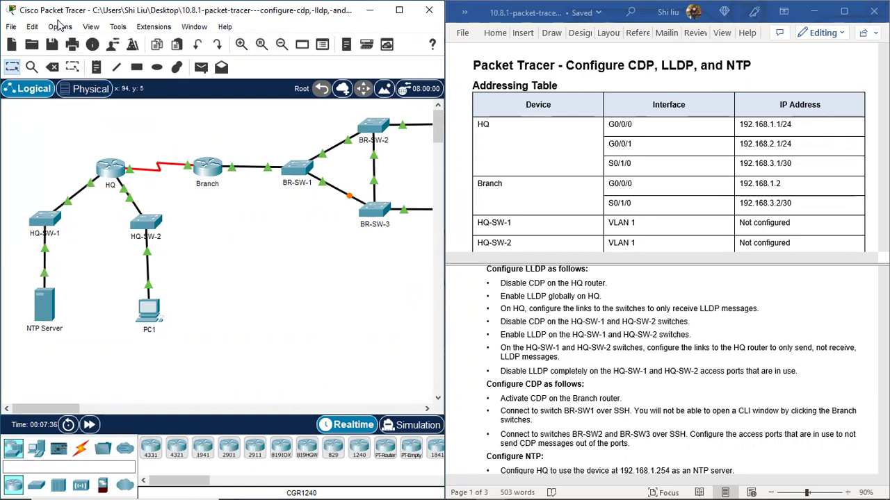
left_click(60, 26)
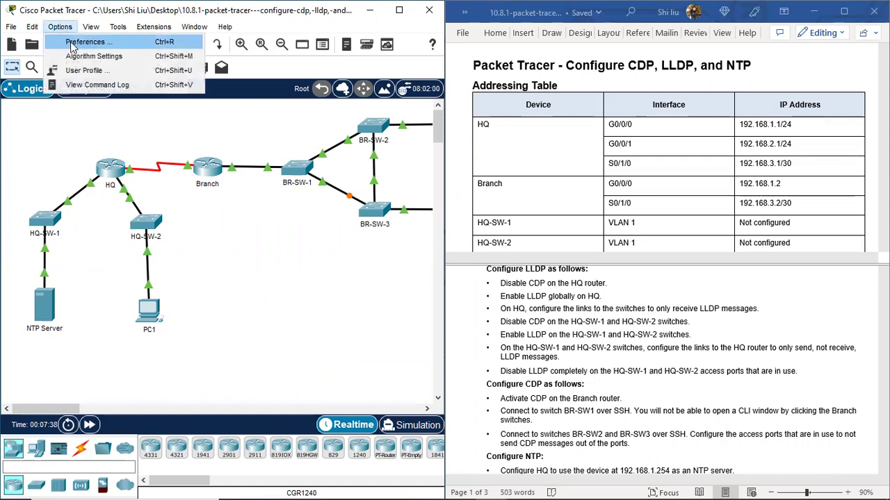
left_click(111, 156)
left_click(175, 135)
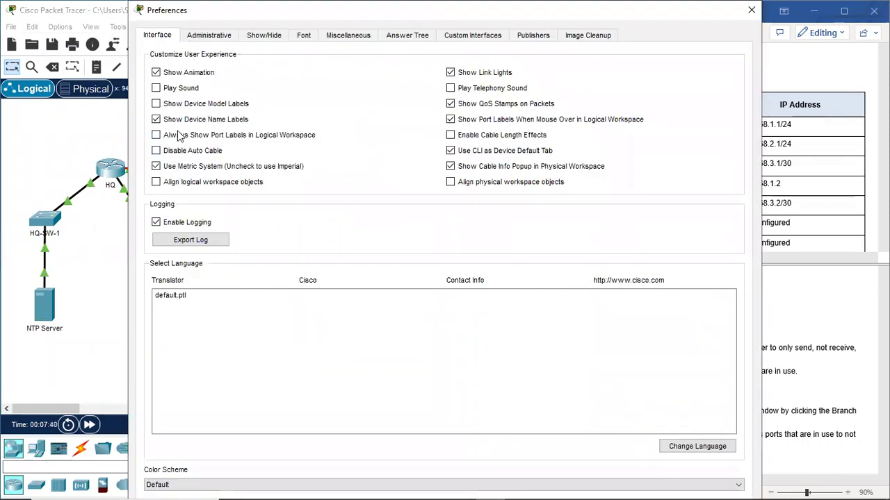
left_click(752, 10)
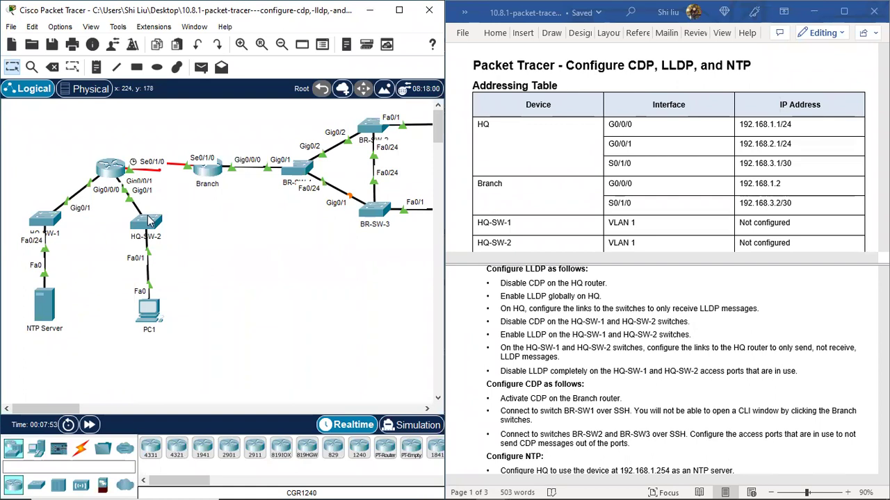
Set HQ-SW-1 interface g0/1 to only send LLDP messages, using lldp transmit and no lldp receive, and close the switch window
left_click(45, 219)
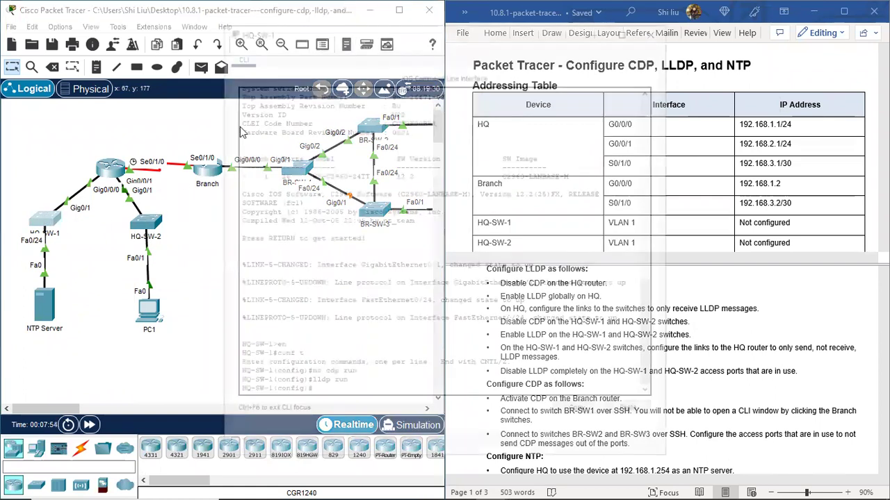
left_click_drag(331, 33, 151, 25)
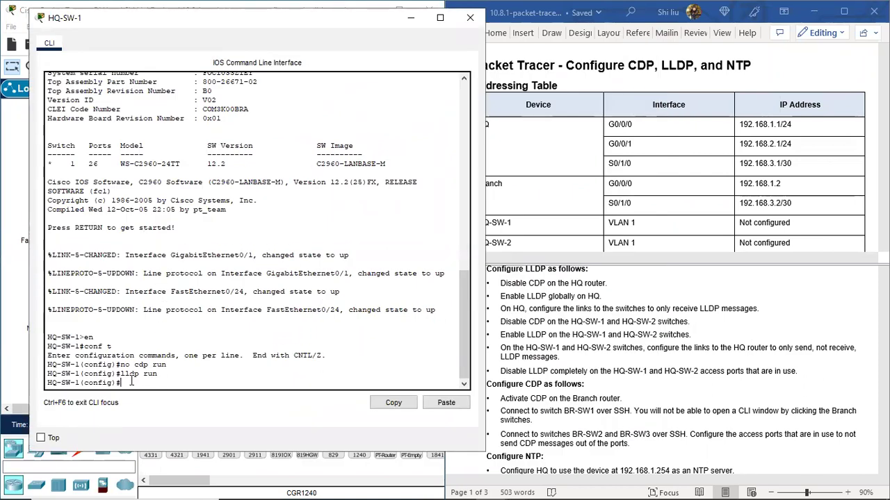
key("Return")
key("Return")
type("in")
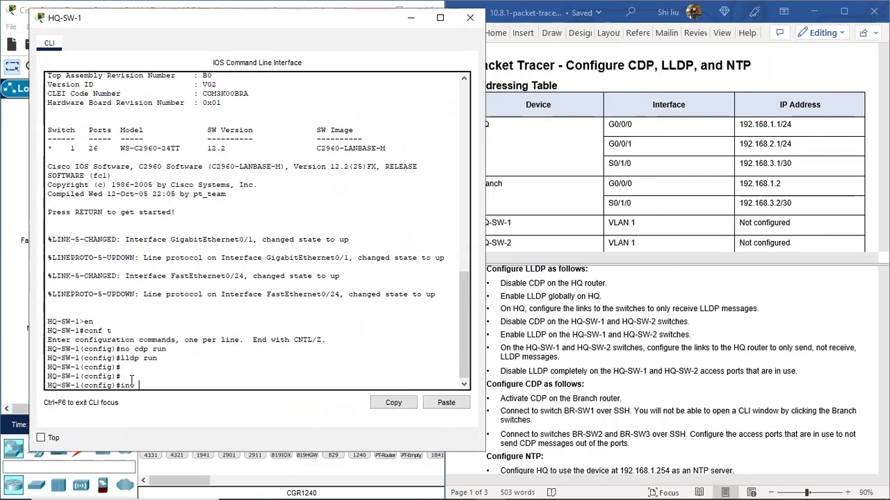
type("t g0/1")
key("Return")
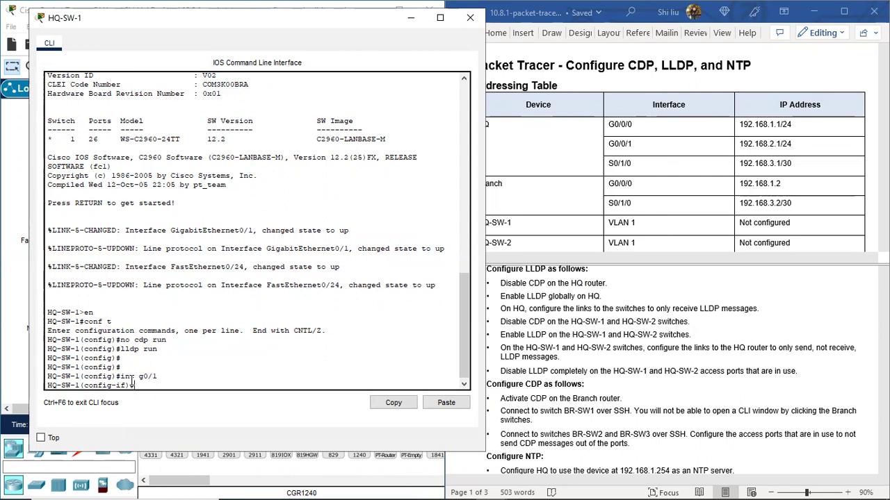
type("lldp transmit")
key("Return")
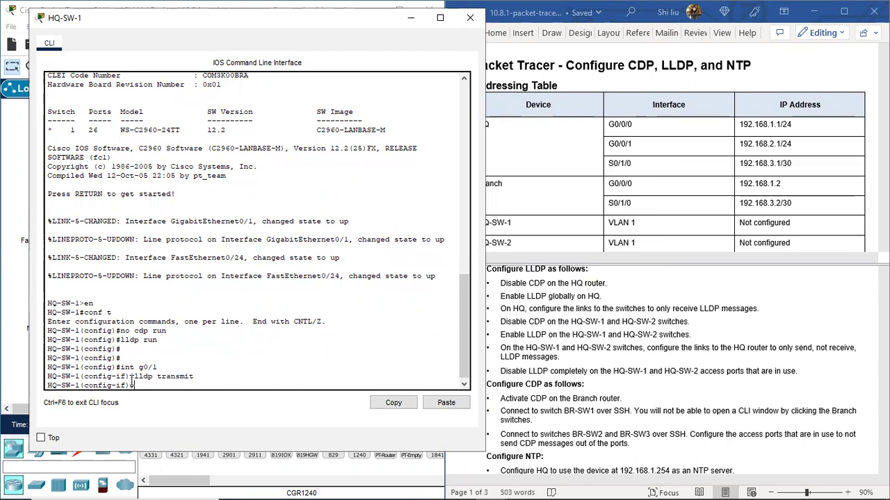
type("no lldp receive")
key("Return")
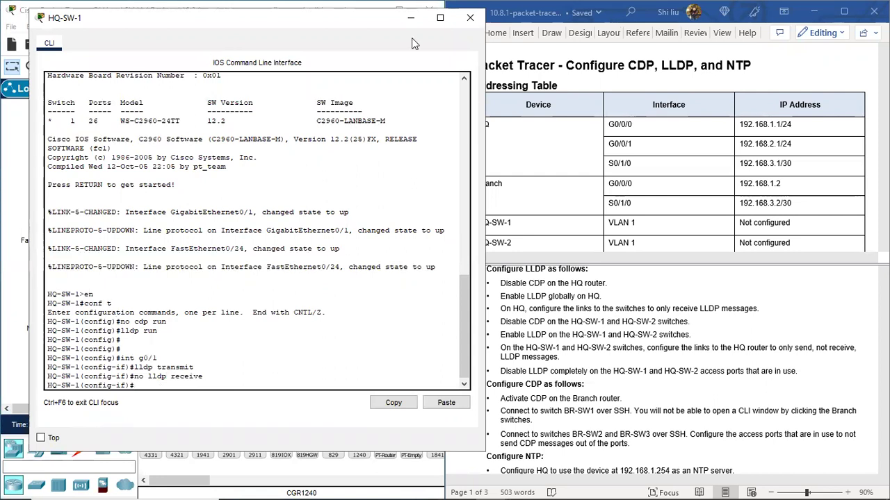
left_click(470, 18)
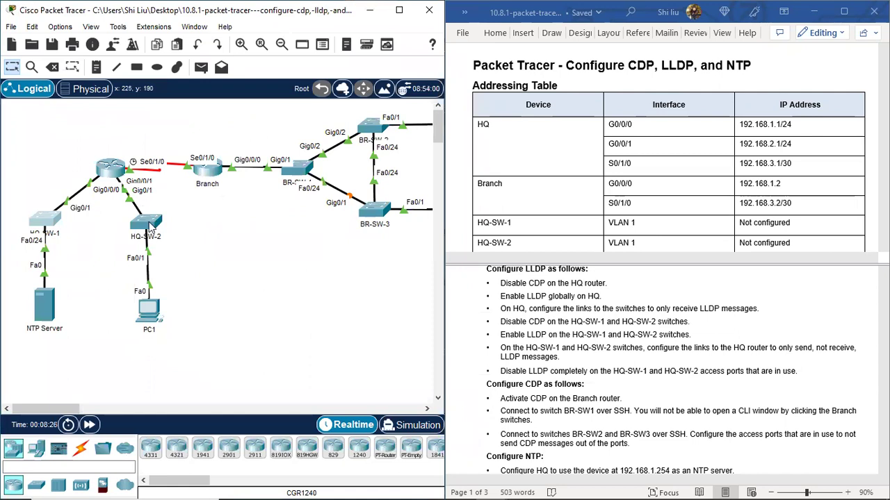
Set HQ-SW-2 interface g0/1 to only send LLDP messages with lldp transmit and no lldp receive, and close the switch window
left_click(148, 223)
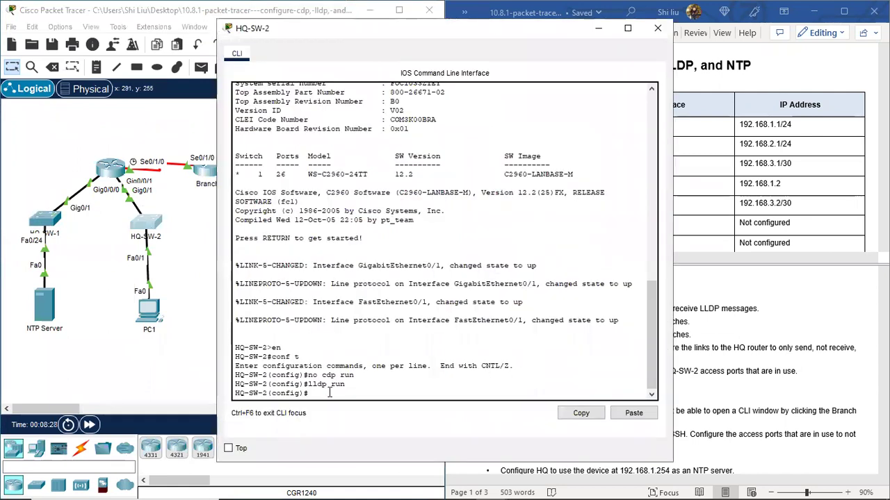
left_click_drag(450, 44, 237, 76)
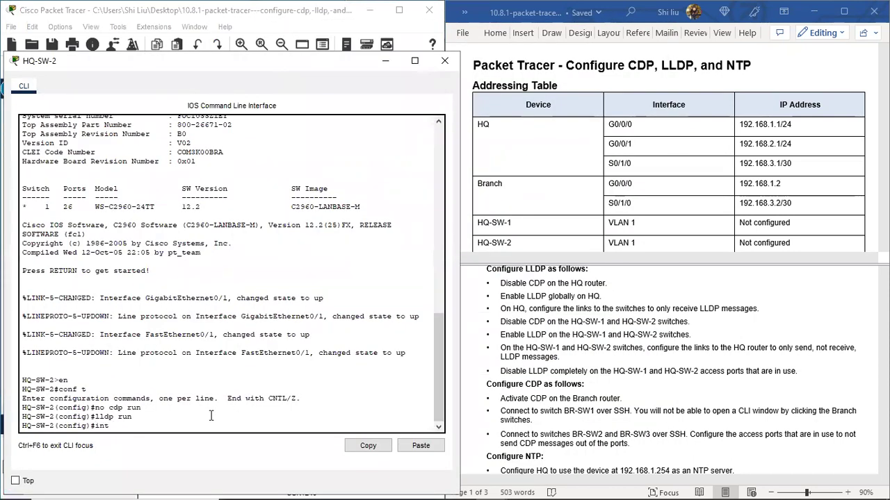
key("Return")
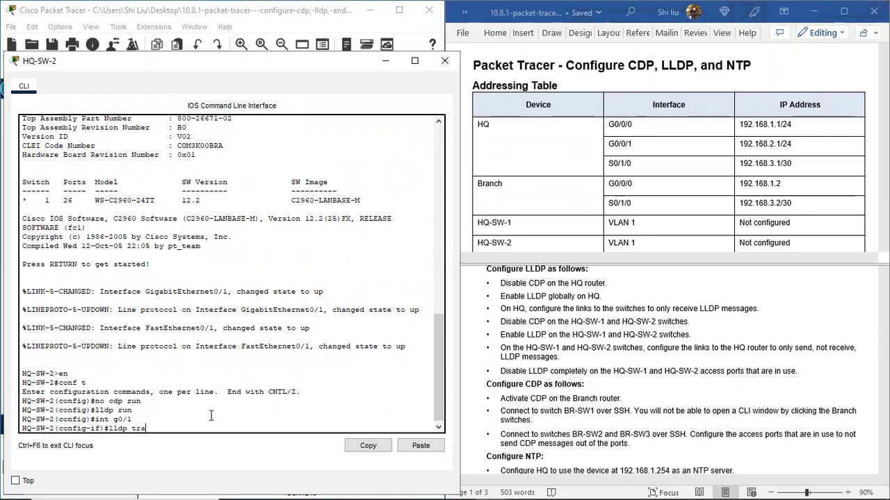
type("lldp transmit")
key("Return")
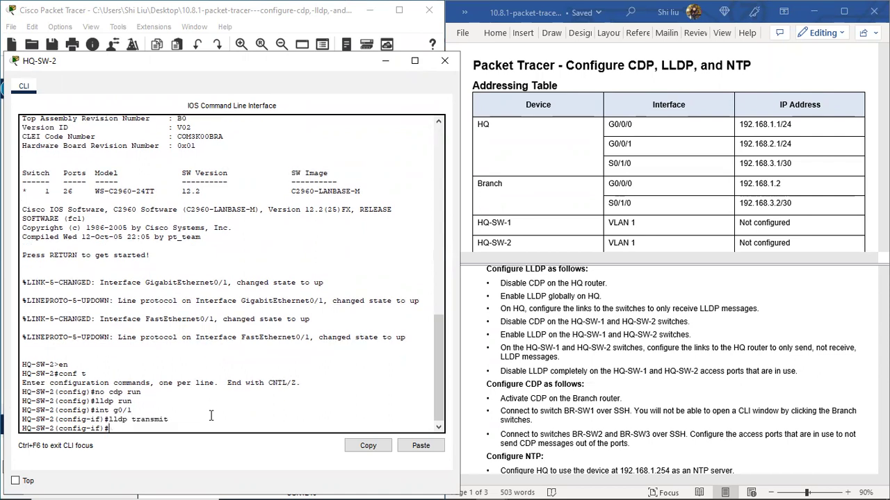
type("no lldp receive")
key("Return")
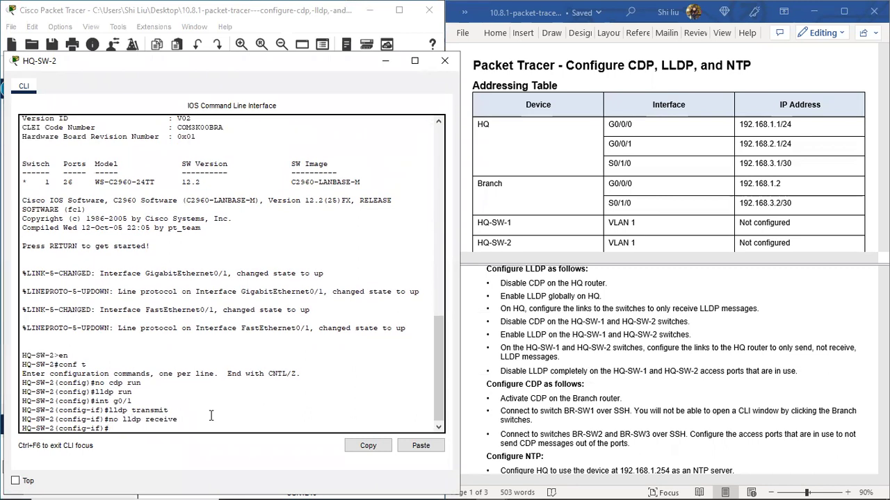
left_click(445, 61)
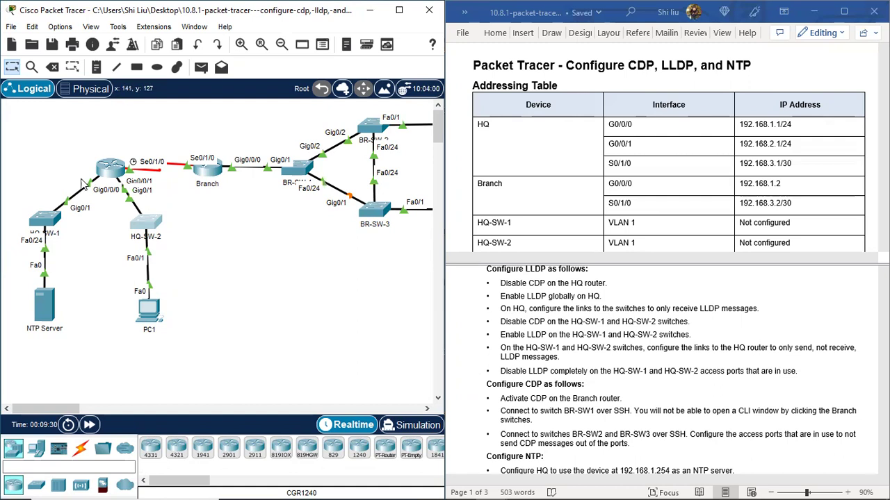
Disable LLDP completely on HQ-SW-1 access port f0/24 with no lldp receive and no lldp transmit, and close the switch window
left_click(42, 226)
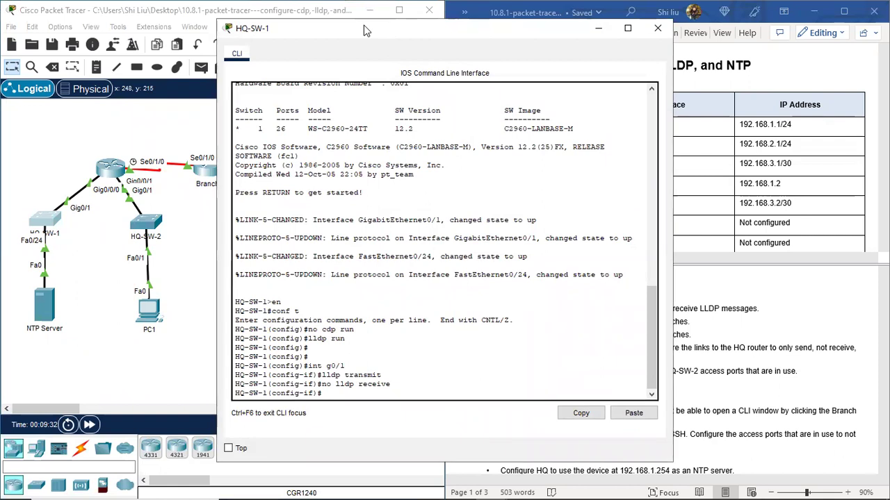
left_click_drag(363, 25, 225, 18)
key("Return")
key("Return")
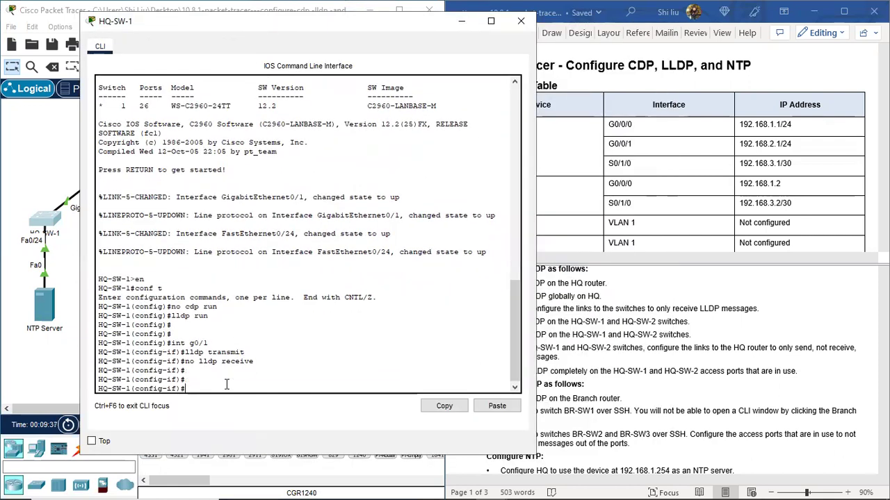
type("int f0/24")
key("Return")
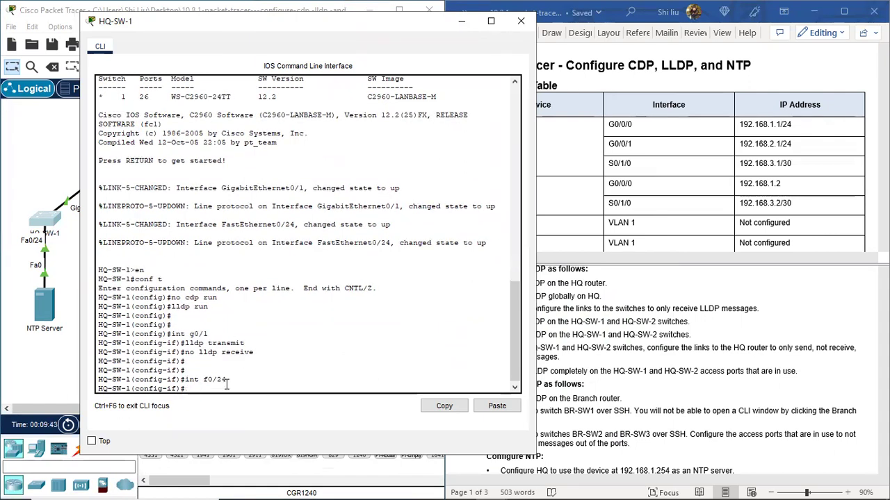
type("no lldp receive")
key("Return")
type("no lldp")
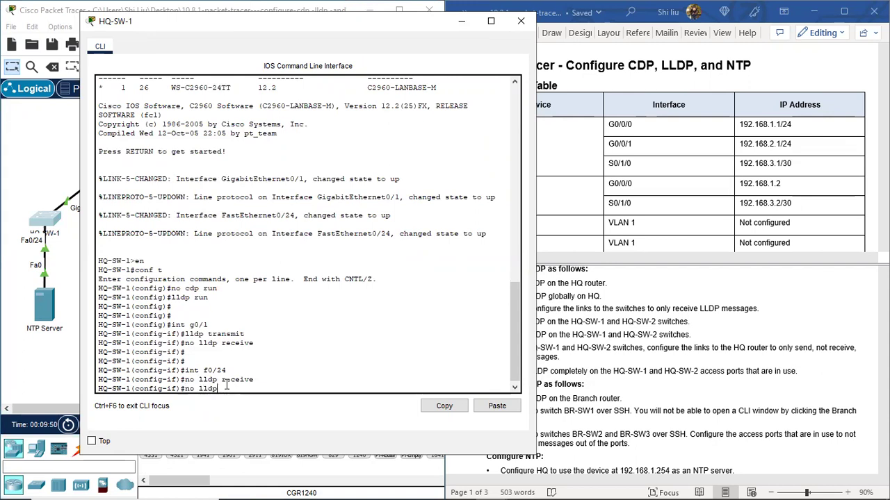
type(" transmit")
key("Return")
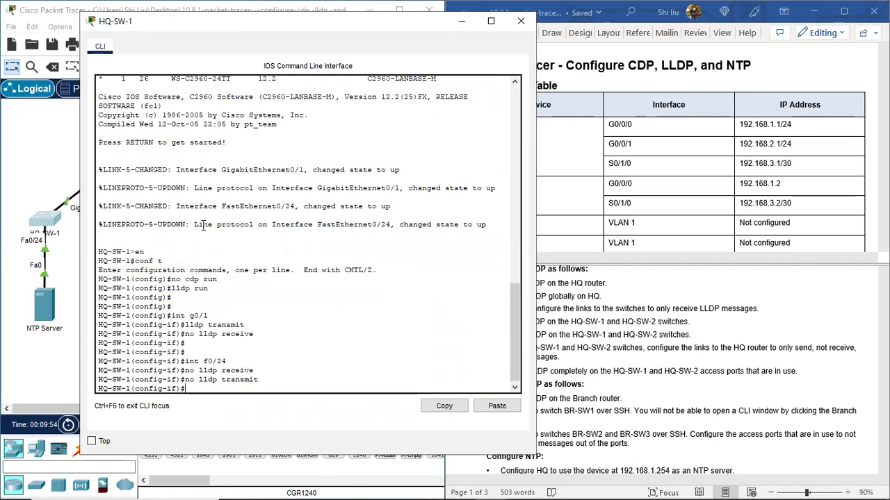
left_click(520, 20)
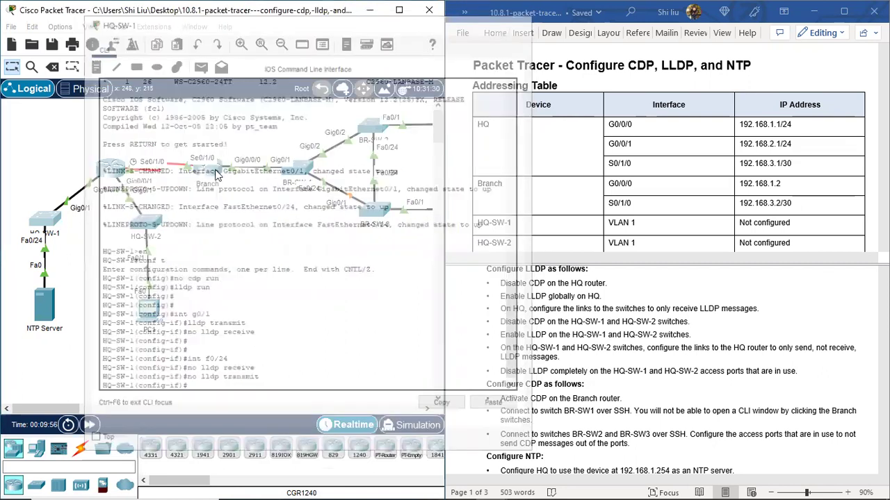
Disable LLDP completely on HQ-SW-2 access port f0/1 with no lldp receive and no lldp transmit
left_click(153, 222)
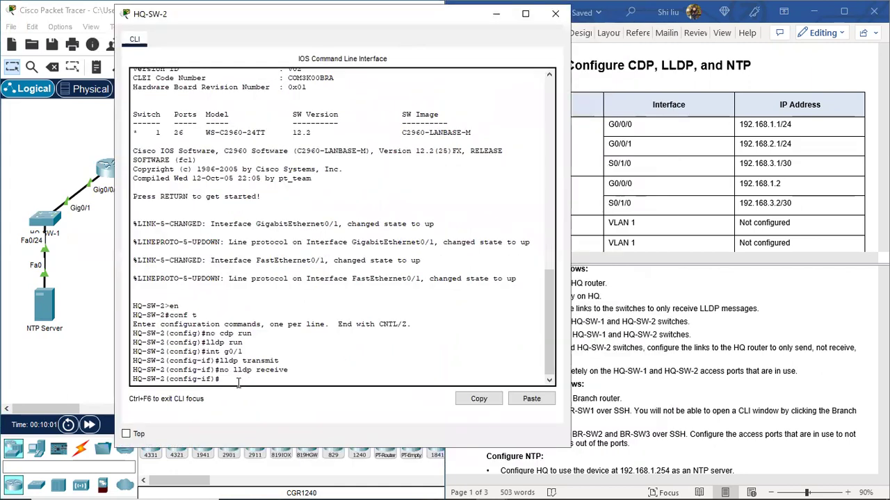
key("Return")
key("Return")
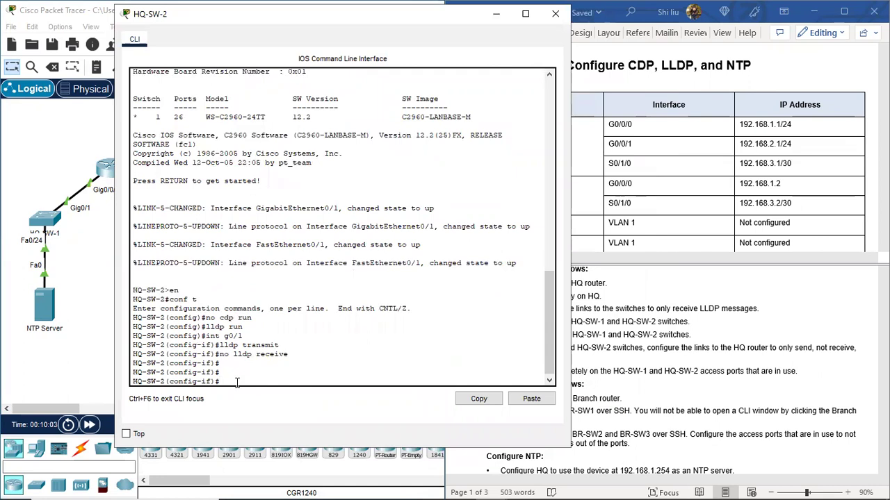
type("int f0/1")
key("Return")
type("no lldp ")
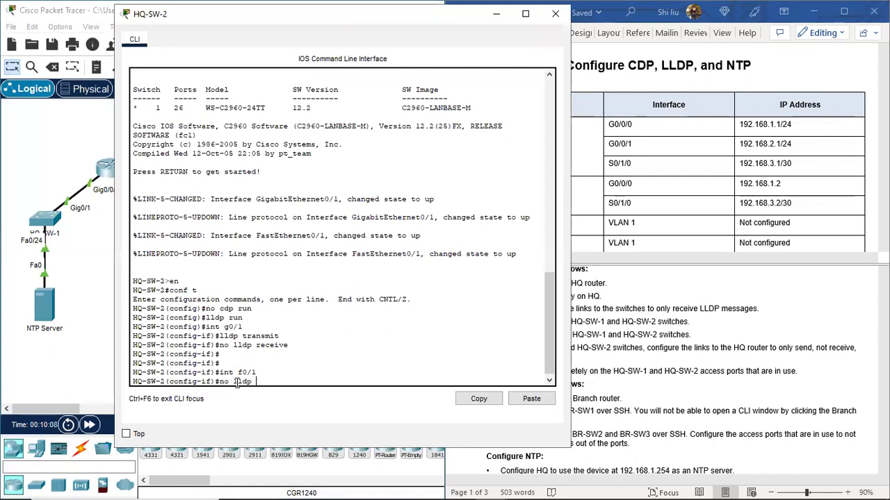
type("receive")
key("Return")
type("no lldp")
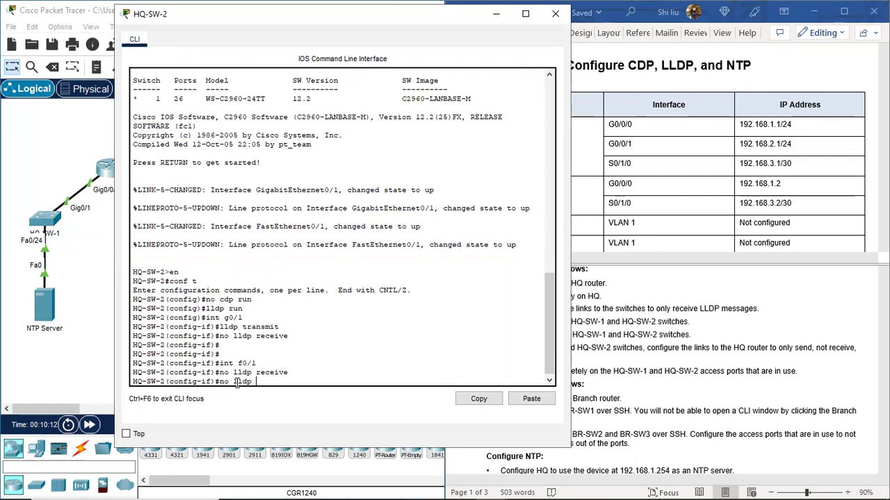
type(" transmit")
key("Return")
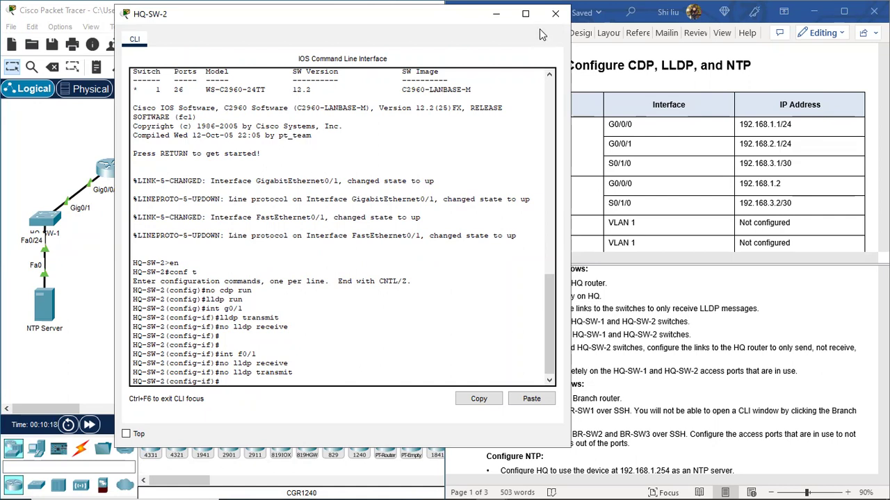
Close the HQ-SW-2 window and turn off the always-shown port labels in the logical workspace preferences
left_click(555, 13)
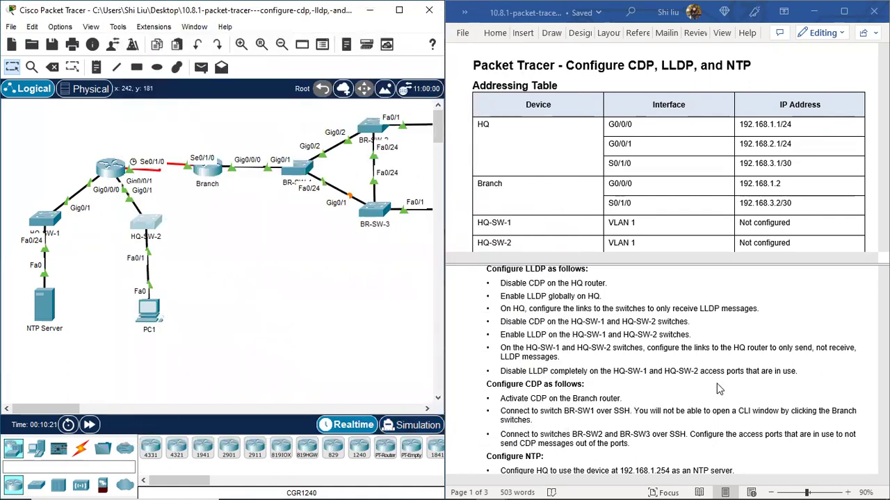
scroll(708, 390, "down", 1)
scroll(703, 391, "up", 2)
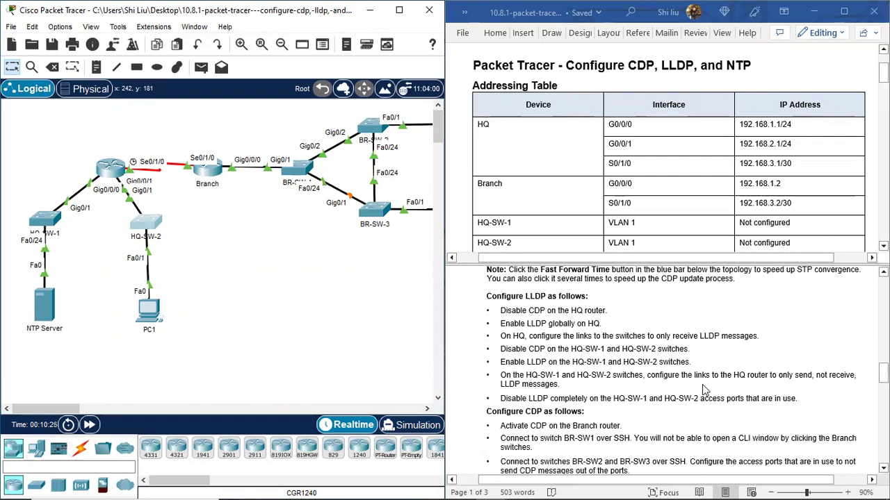
scroll(585, 369, "down", 2)
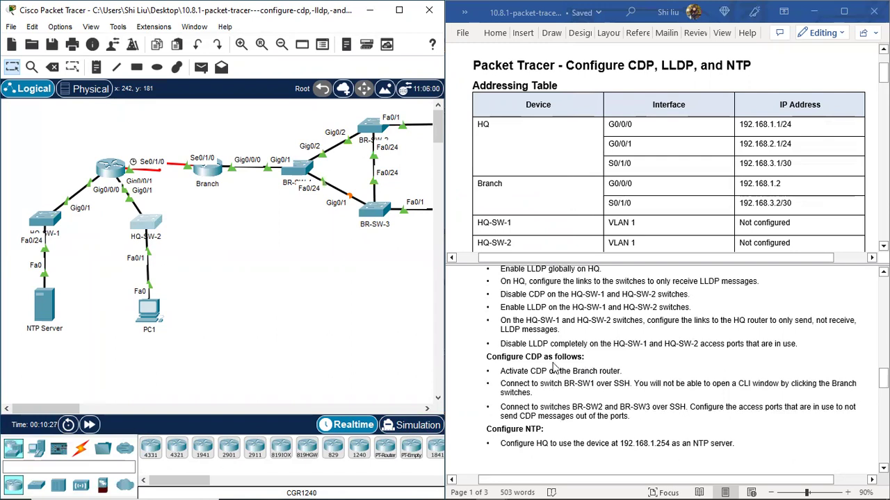
scroll(594, 369, "down", 1)
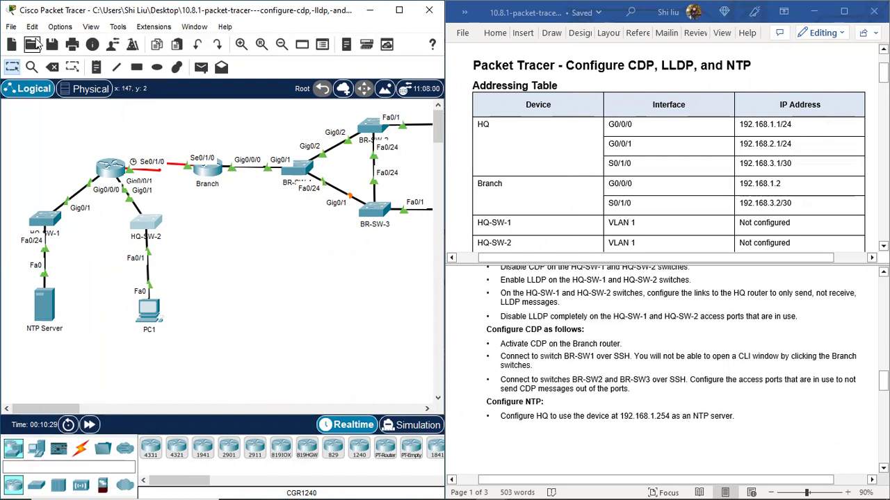
left_click(59, 27)
key("Escape")
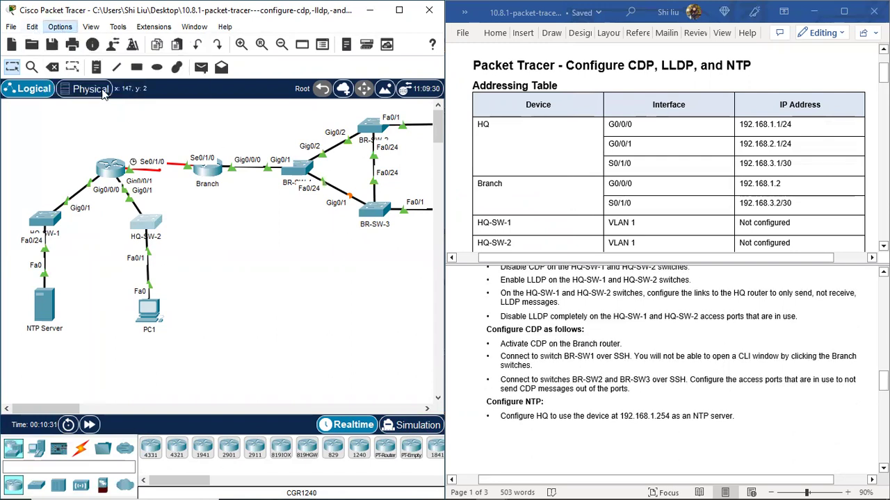
key("ctrl+r")
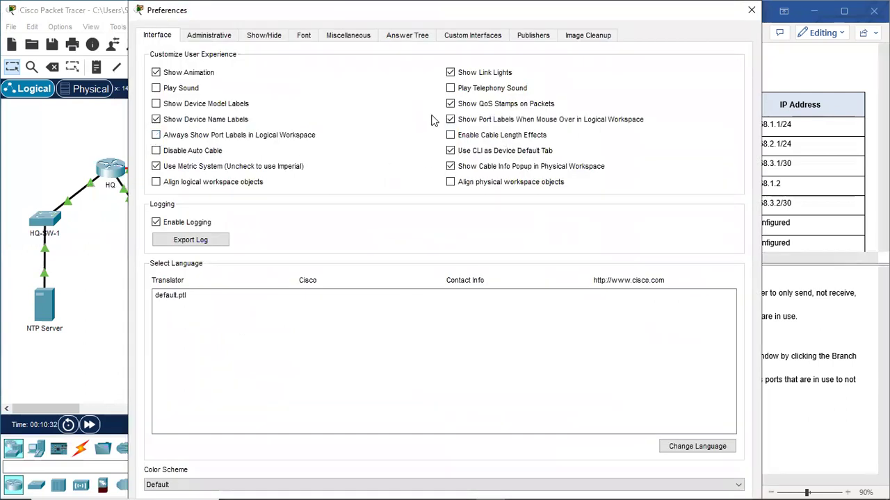
left_click(450, 119)
left_click(750, 11)
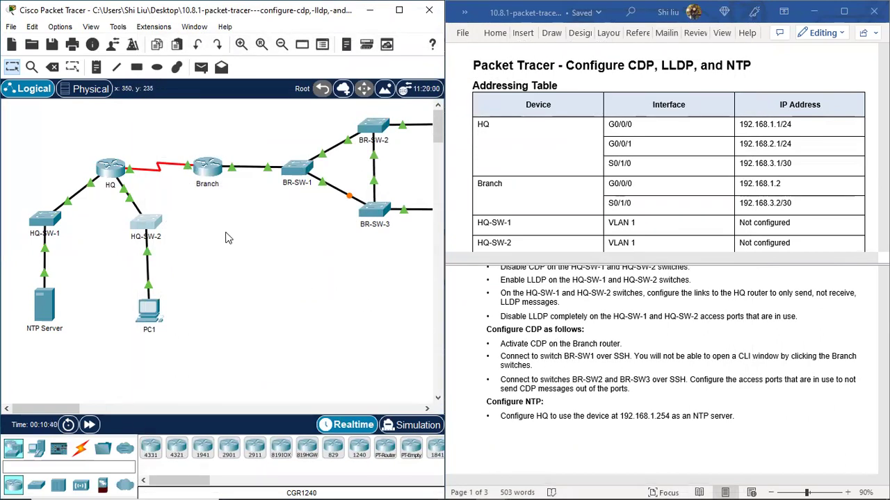
Enable CDP globally on the Branch router with cdp run in global configuration mode, and close the router window
left_click(205, 167)
left_click_drag(418, 15, 218, 48)
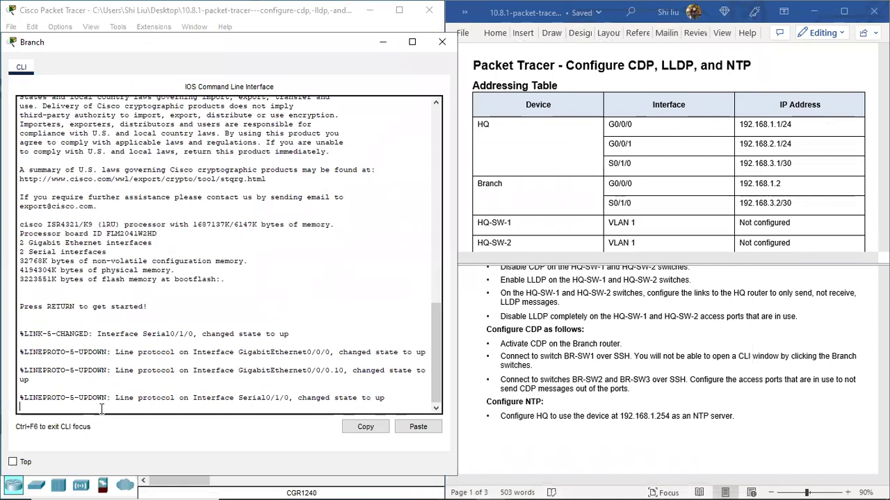
key("Return")
type("en")
key("Return")
type("conf t")
key("Return")
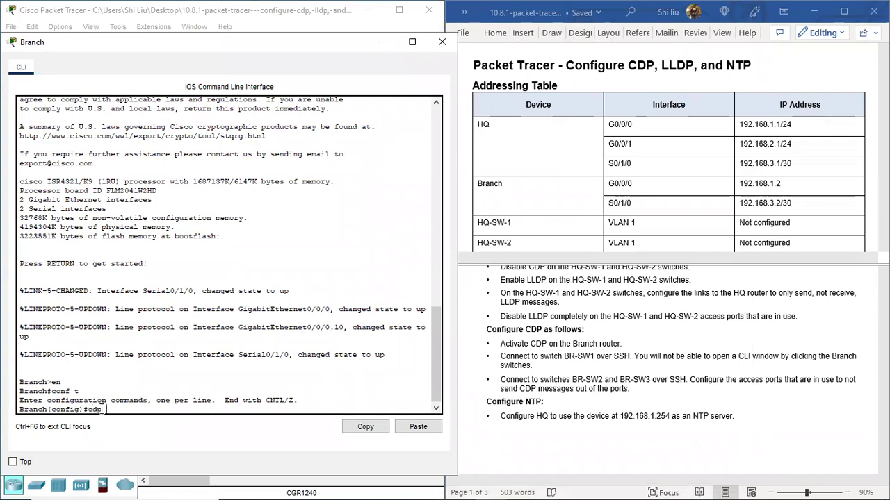
type("cdp run")
key("Return")
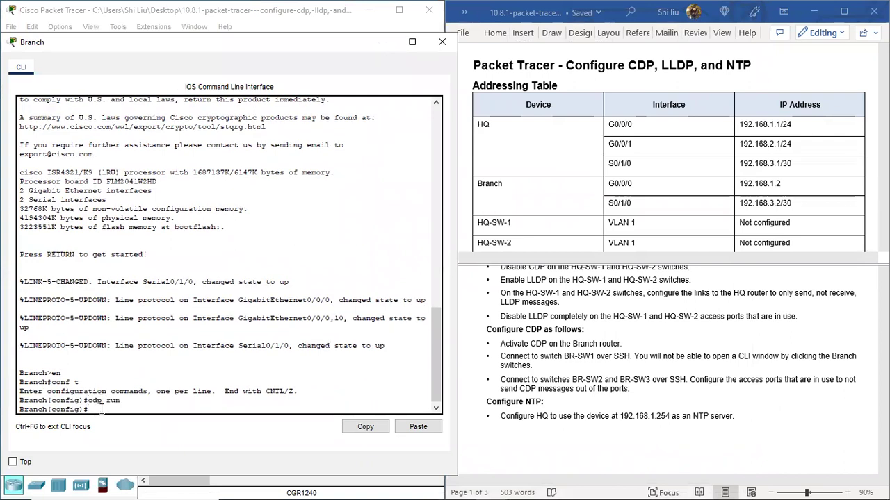
left_click(442, 40)
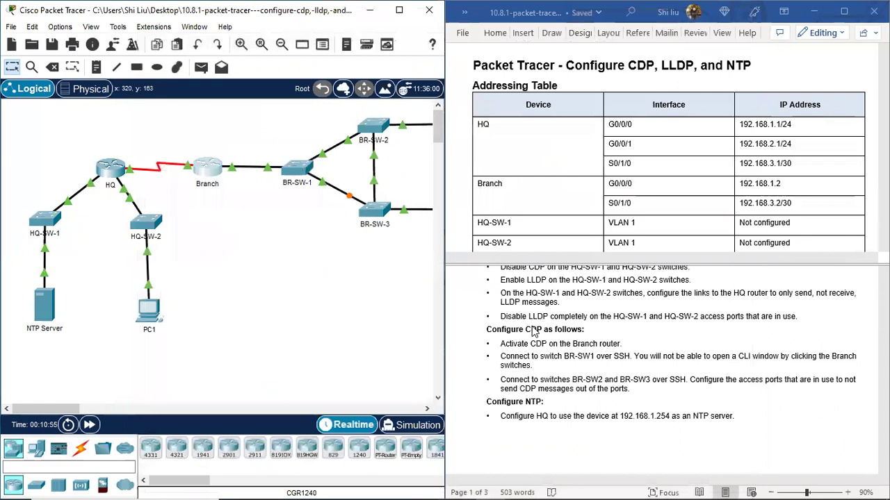
Try to open the configuration window of switch BR-SW-1
scroll(526, 368, "down", 1)
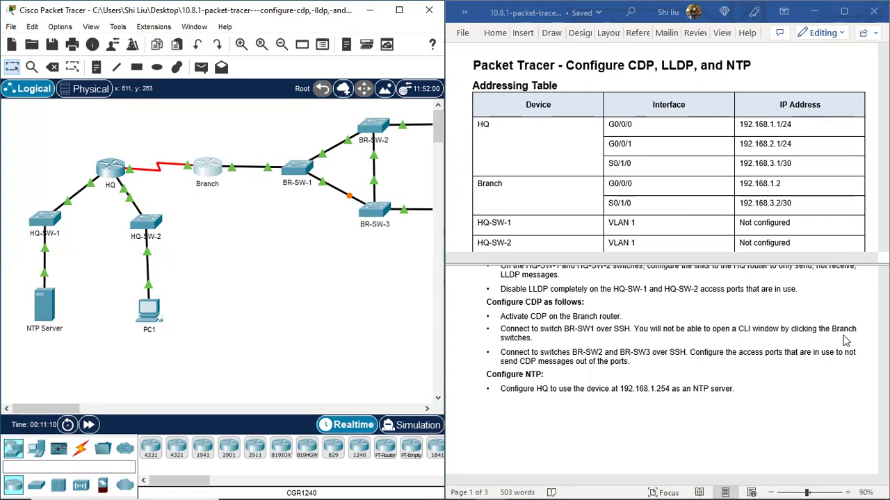
left_click(298, 171)
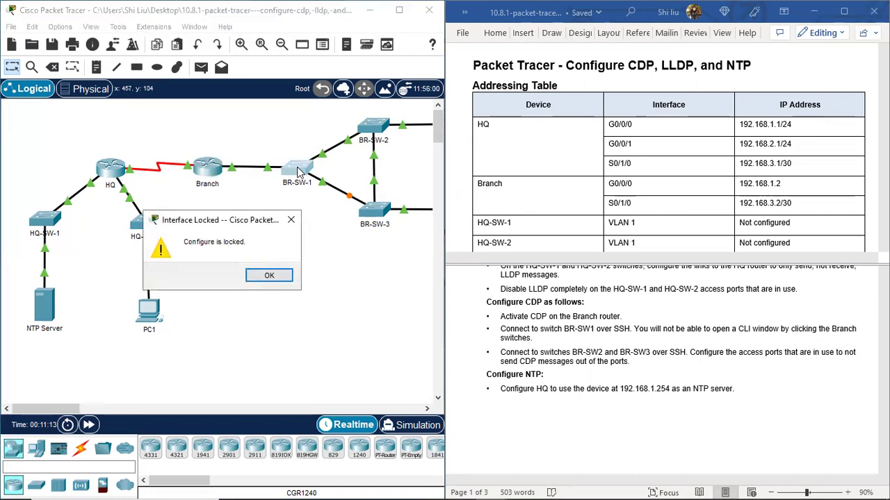
left_click(276, 278)
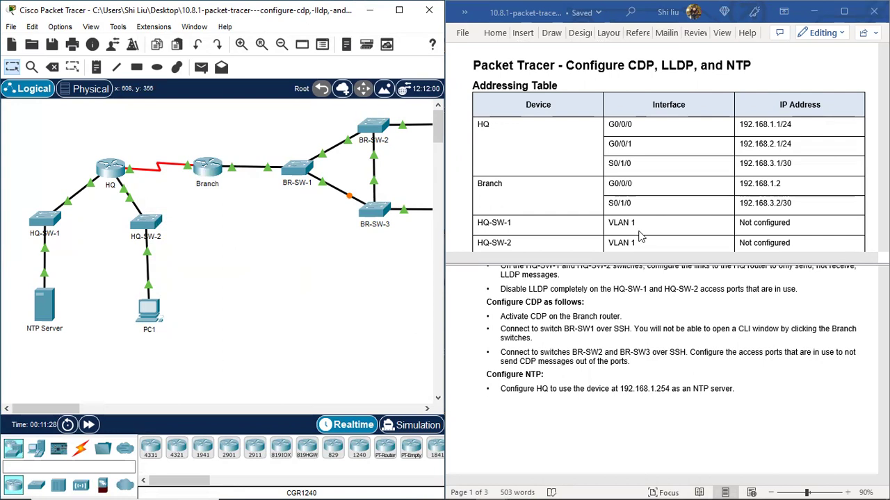
Examine the VLAN 10 entries of BR-SW-1, BR-SW-2 and BR-SW-3 in the lab document's addressing table
scroll(649, 195, "down", 1)
scroll(649, 195, "down", 3)
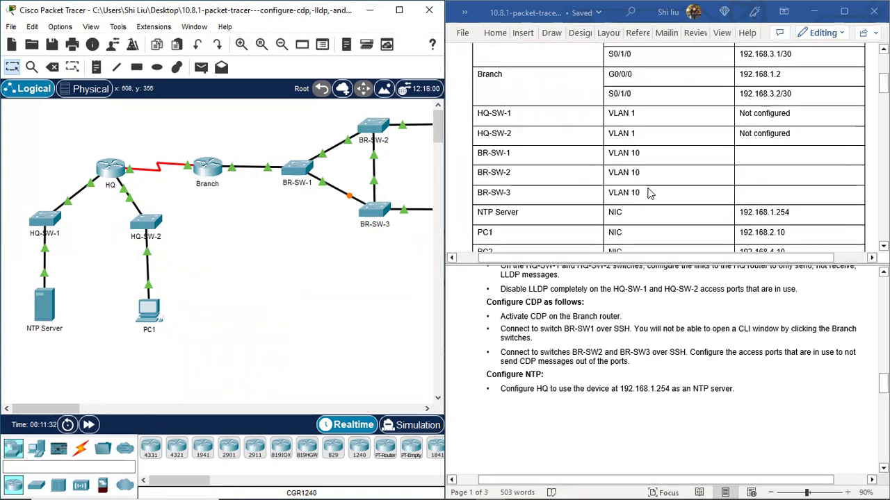
scroll(548, 170, "up", 3)
scroll(545, 159, "down", 3)
scroll(667, 151, "up", 2)
scroll(664, 209, "down", 1)
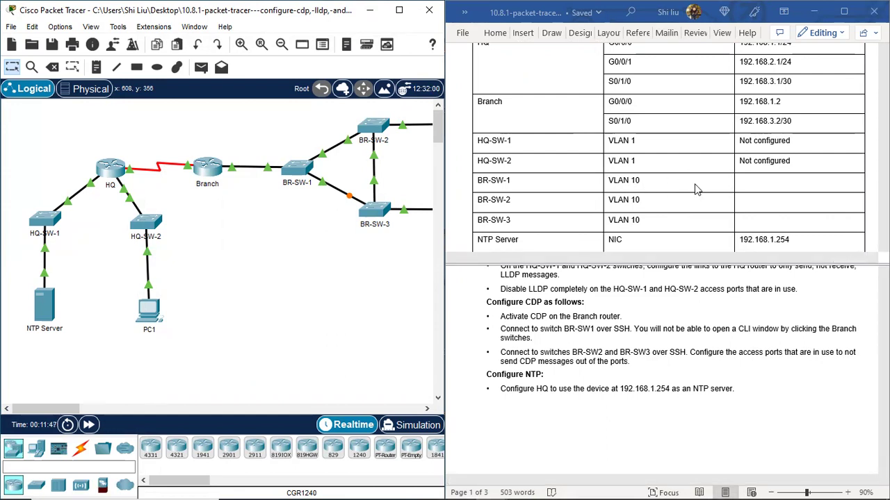
scroll(826, 191, "up", 1)
scroll(796, 203, "down", 2)
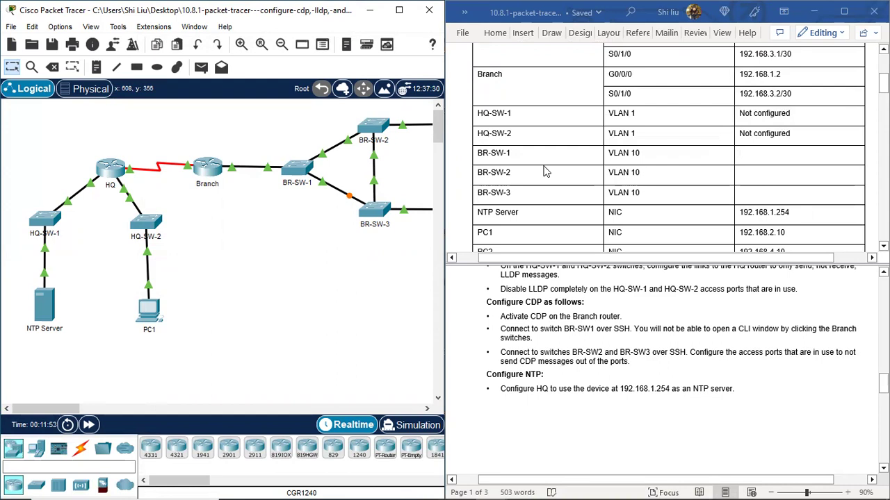
Insert a new row below BR-SW-1 in the addressing table and copy the device name BR-SW-1 into its first cell
left_click(458, 175)
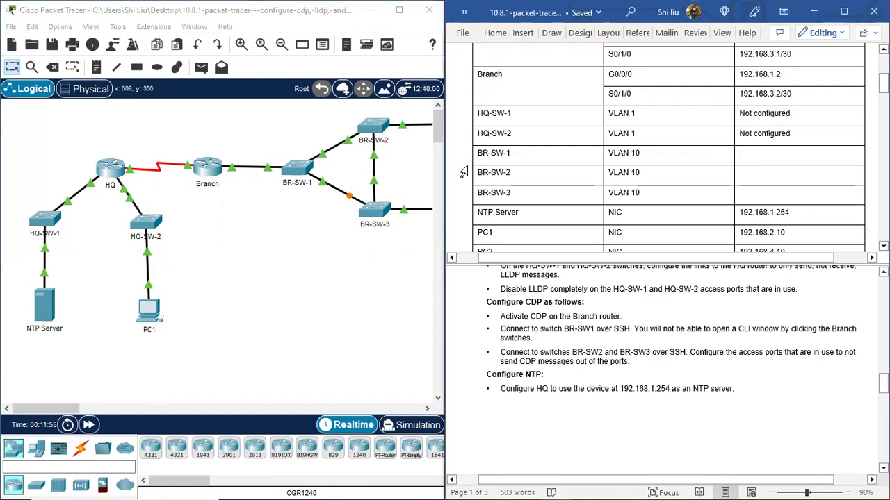
left_click(462, 159)
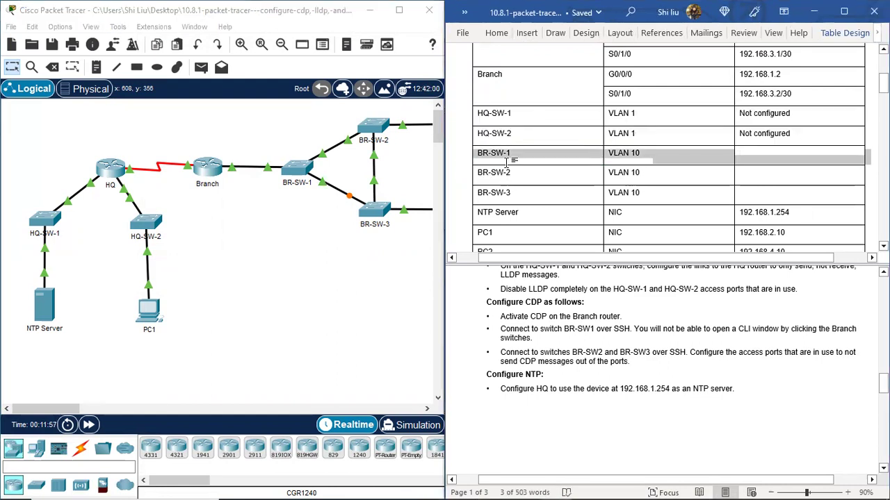
left_click(467, 167)
left_click(522, 176)
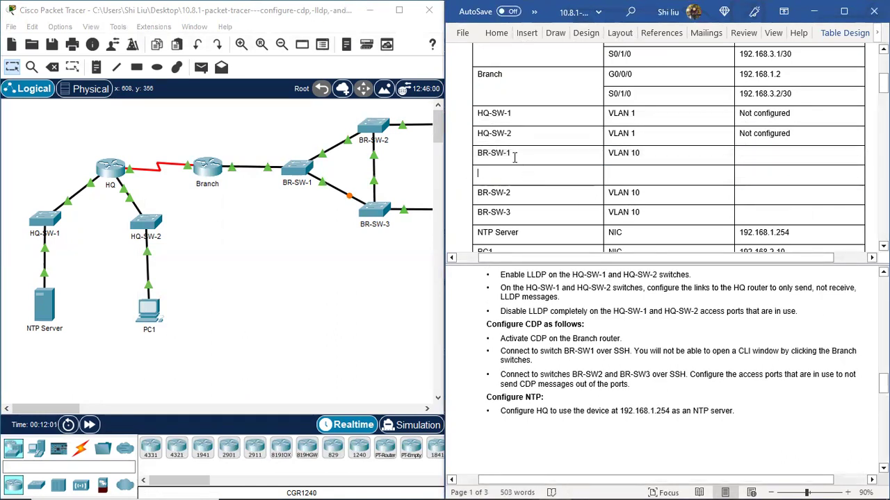
left_click_drag(511, 154, 479, 155)
key("ctrl+c")
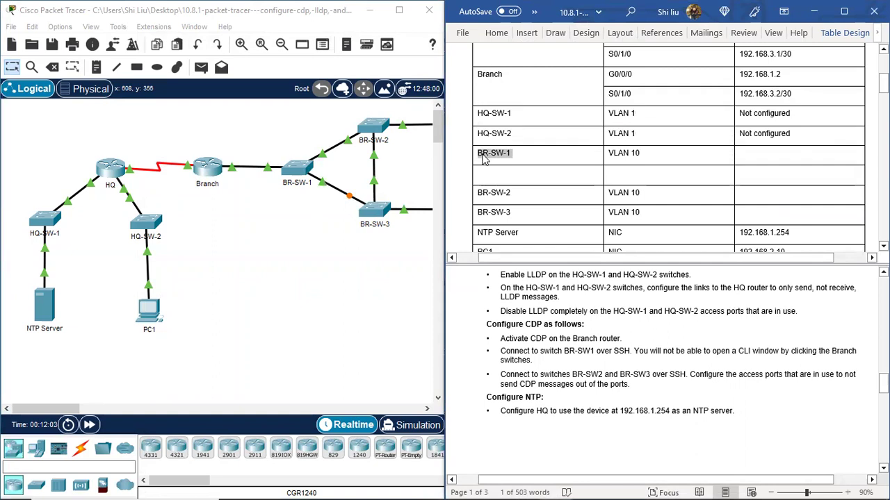
left_click(492, 177)
key("ctrl+v")
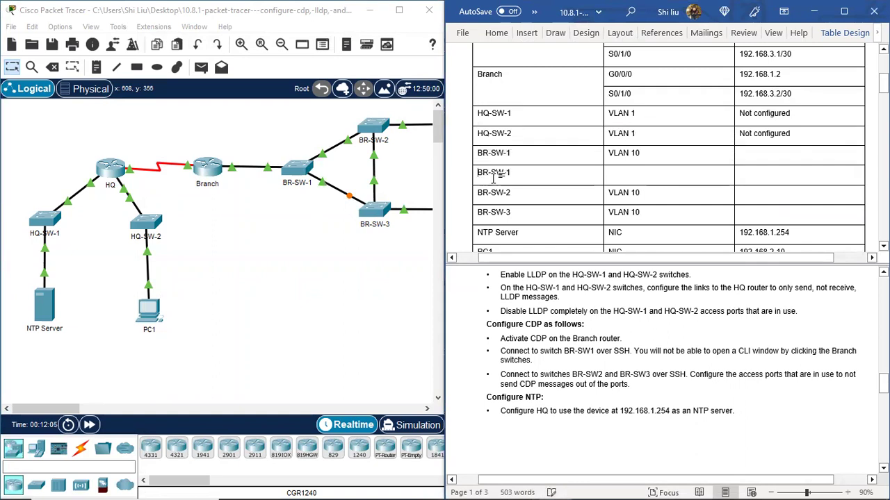
Color the BR-SW-1 text in the new table row with a blue theme color
left_click_drag(511, 173, 473, 177)
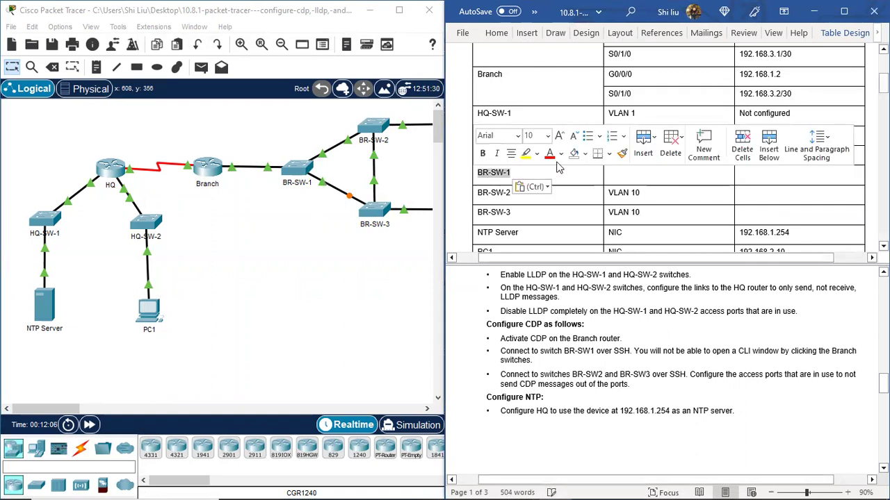
left_click(560, 154)
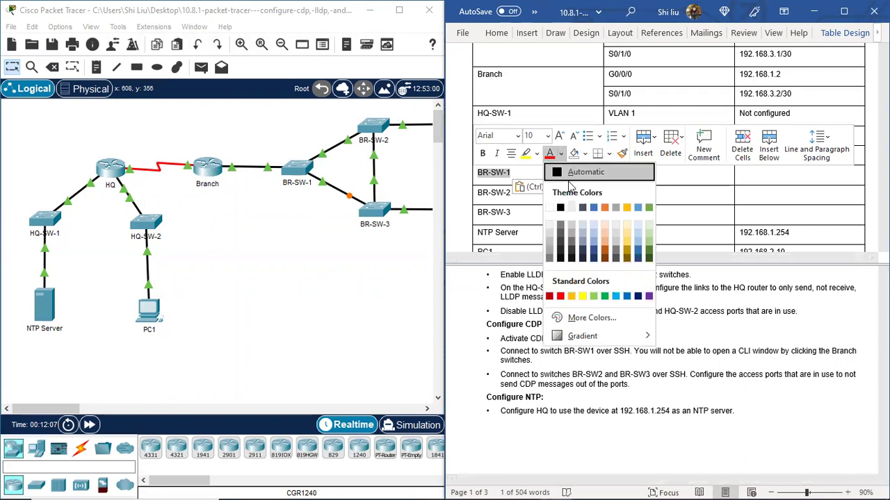
left_click(639, 254)
left_click(684, 196)
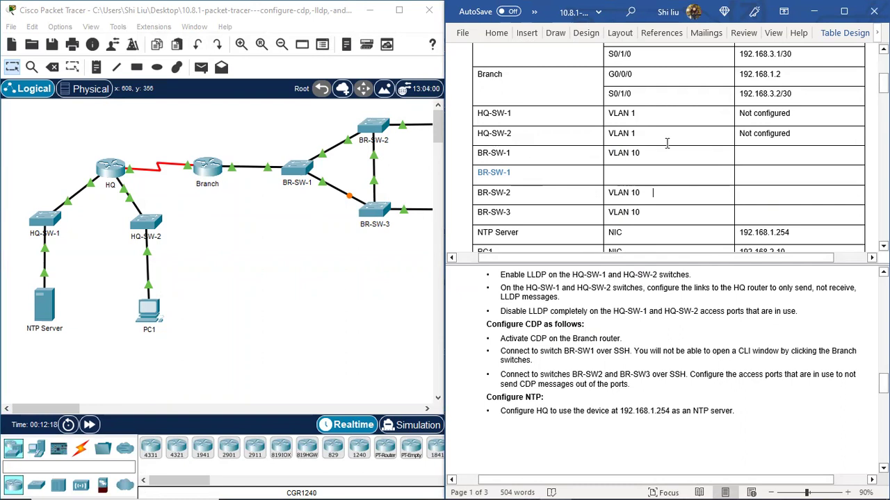
Exit configuration mode on the Branch router and list its CDP neighbors with sh cdp nei detail
left_click(234, 224)
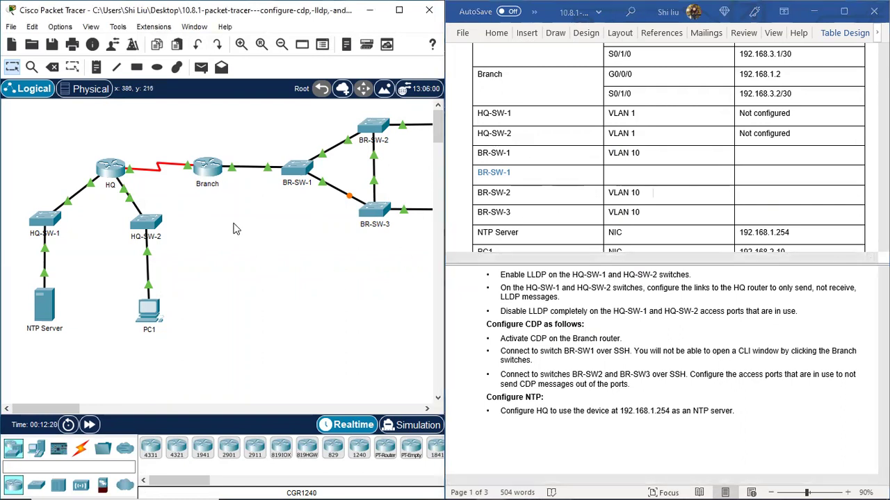
left_click(204, 173)
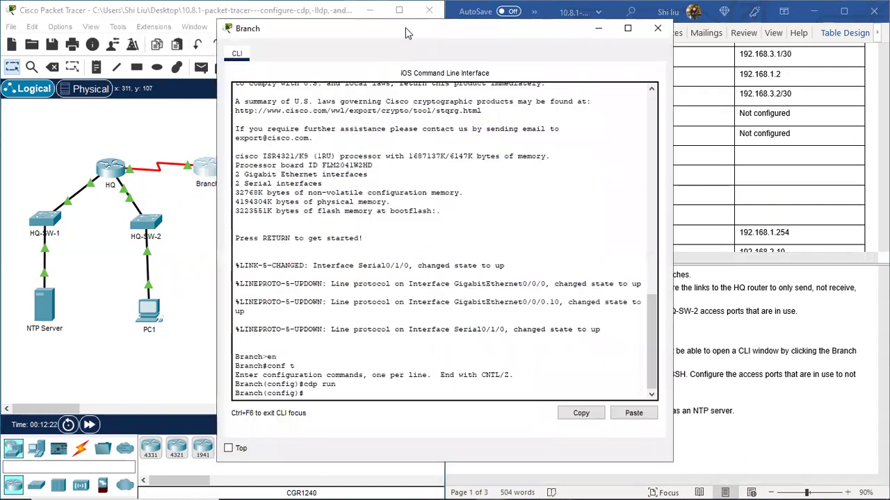
left_click_drag(407, 33, 179, 34)
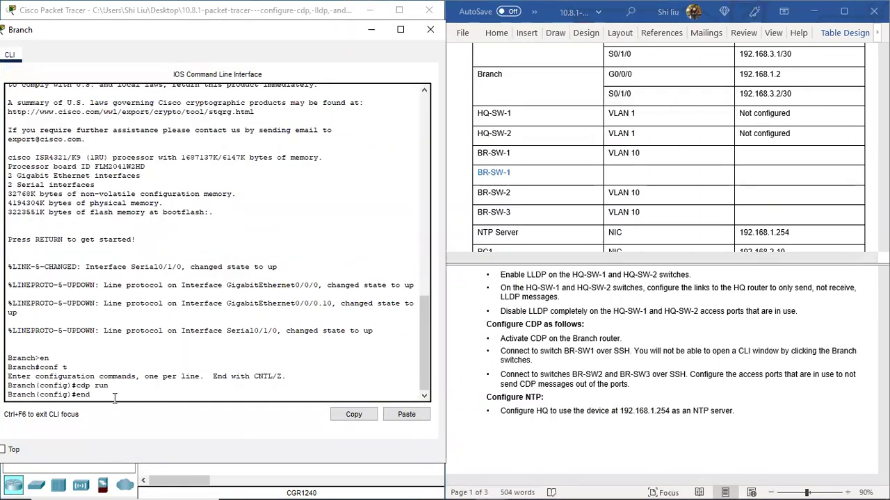
key("Return")
type("sh cdp nei")
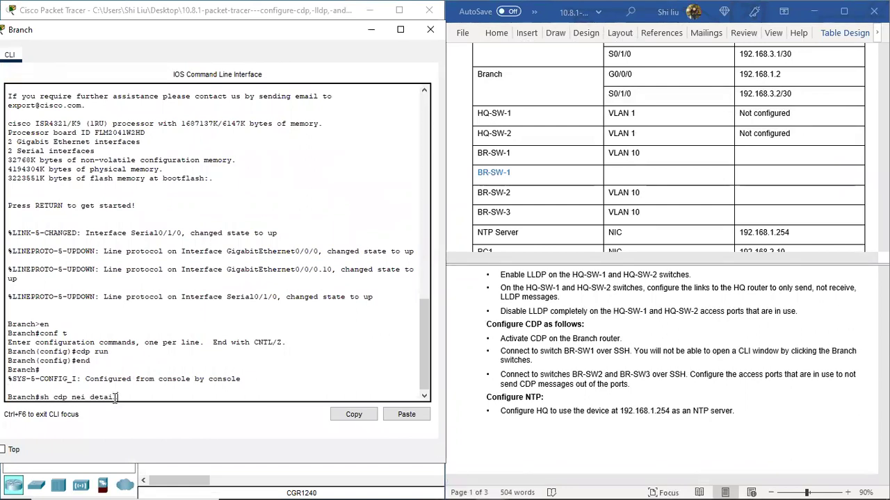
type(" detail")
key("Return")
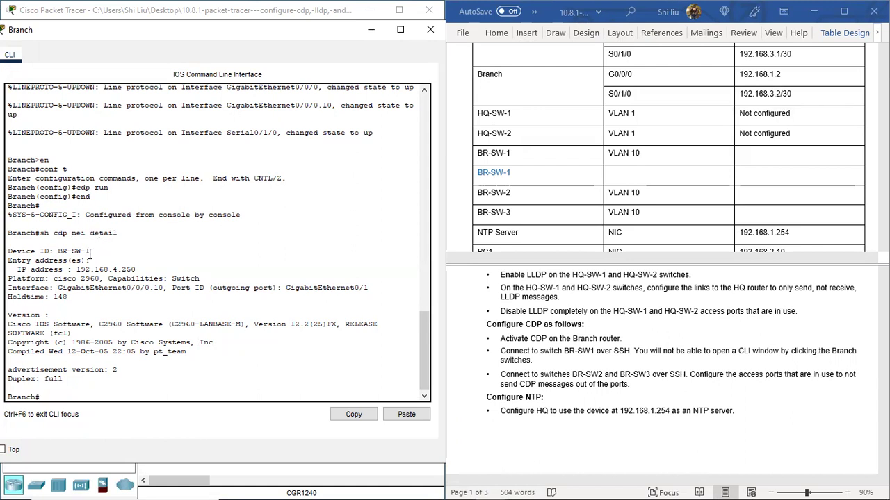
Record the neighbor's address 192.168.4.250 in the IP Address cell of the new BR-SW-1 row
left_click_drag(90, 252, 136, 268)
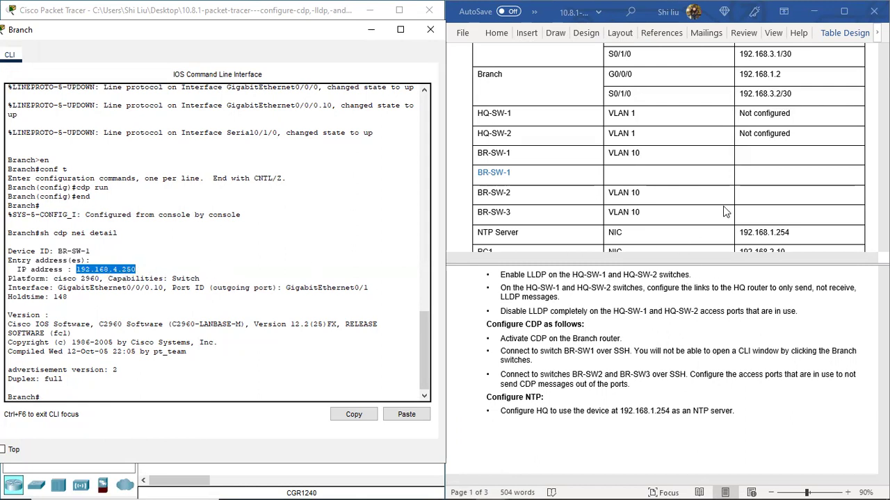
left_click(741, 177)
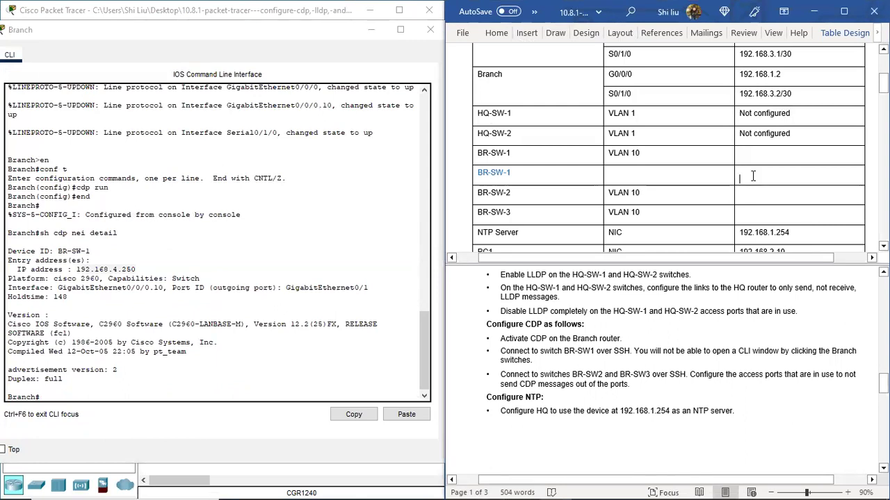
type("192.168.4.250")
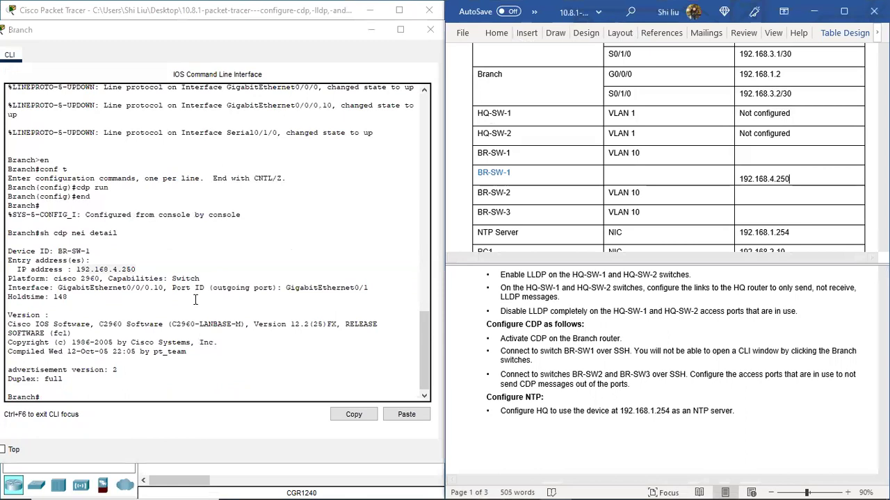
Record the neighbor's outgoing port as G0/1 in the Interface cell of the new BR-SW-1 row
left_click_drag(171, 288, 373, 288)
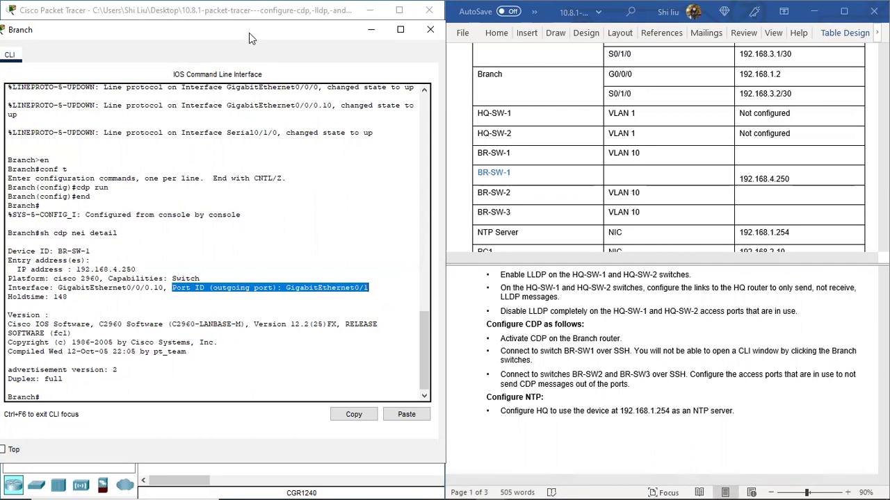
left_click_drag(252, 36, 278, 246)
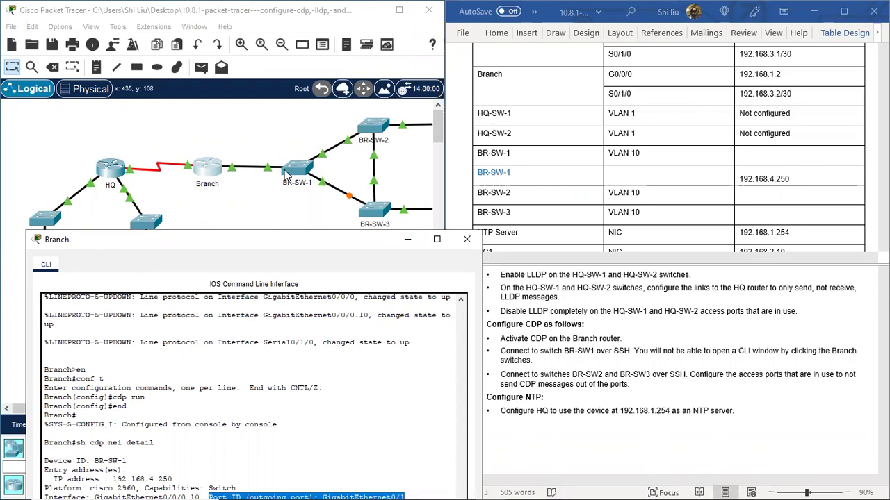
left_click_drag(321, 235, 276, 29)
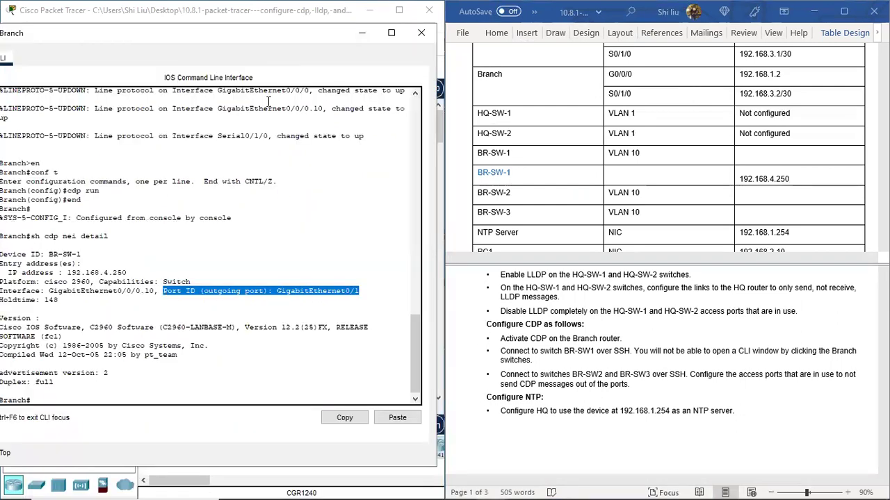
left_click(621, 173)
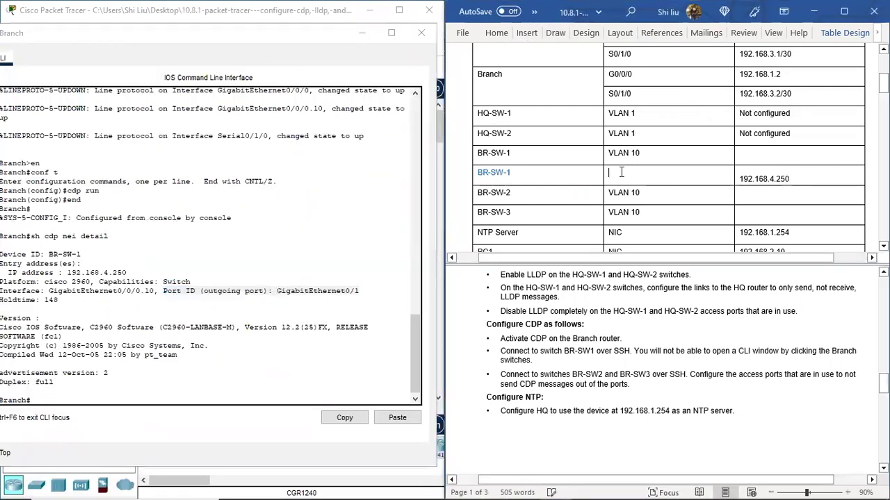
type("G0/1")
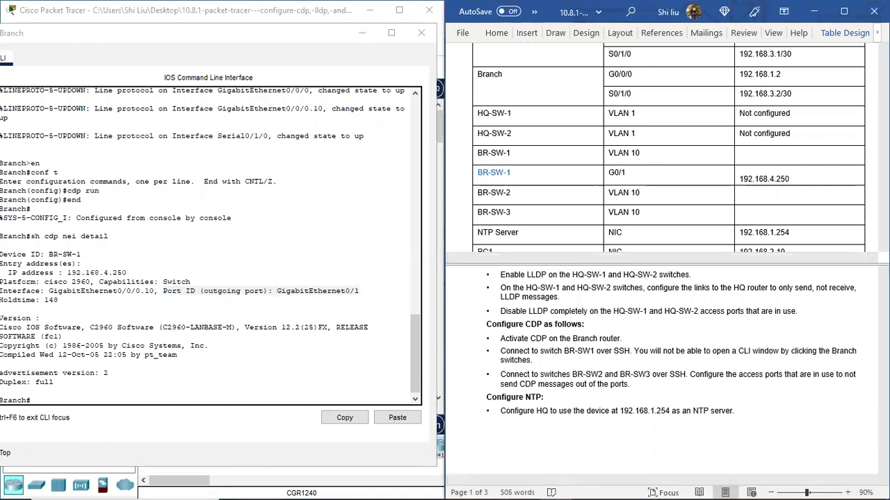
Color the G0/1 and 192.168.4.250 text in the new BR-SW-1 row blue to match the device name
left_click(792, 178)
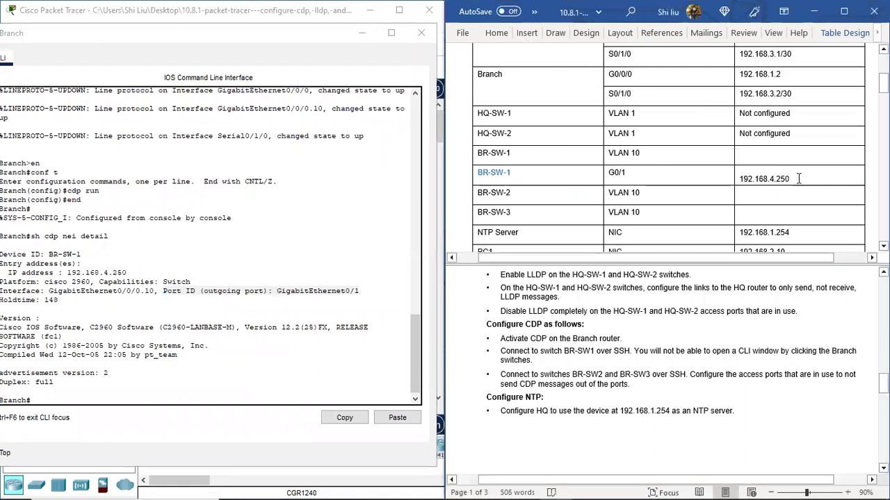
left_click_drag(718, 183, 610, 175)
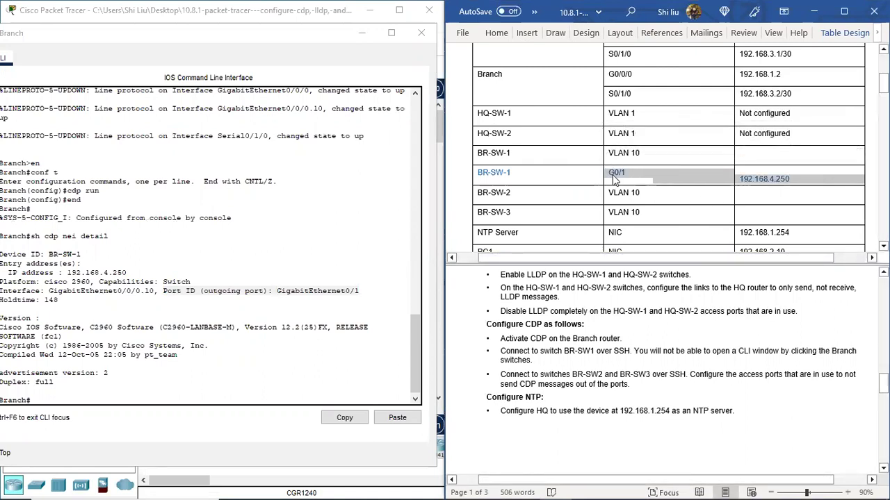
left_click(794, 310)
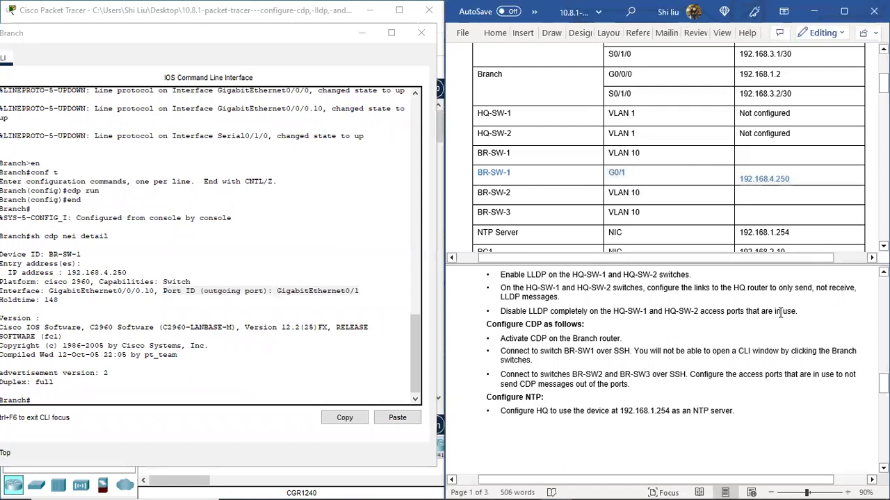
Start an SSH connection from the Branch router to BR-SW-1 with ssh -l admin 192.168.4.250
left_click(280, 40)
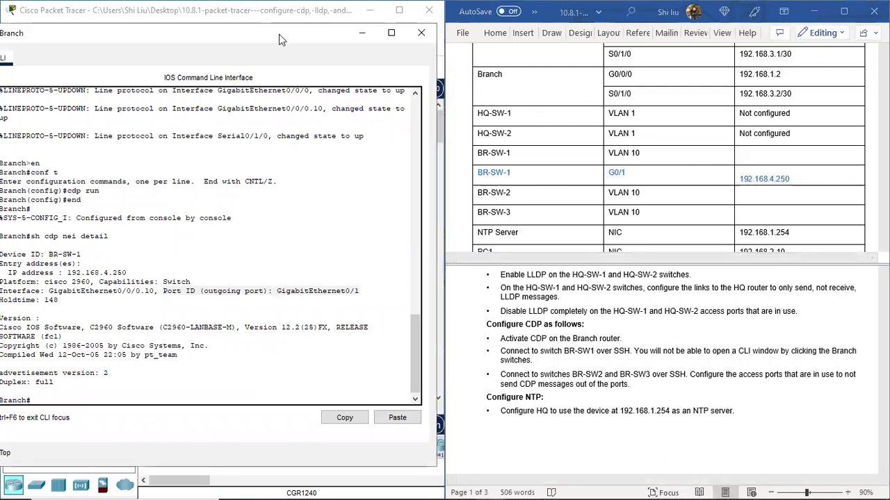
left_click_drag(280, 39, 300, 34)
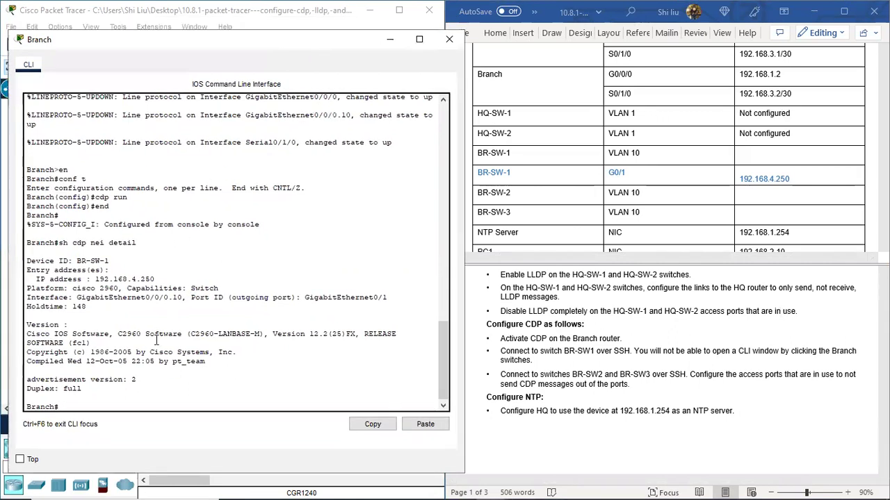
type("ssh -l")
scroll(674, 166, "down", 3)
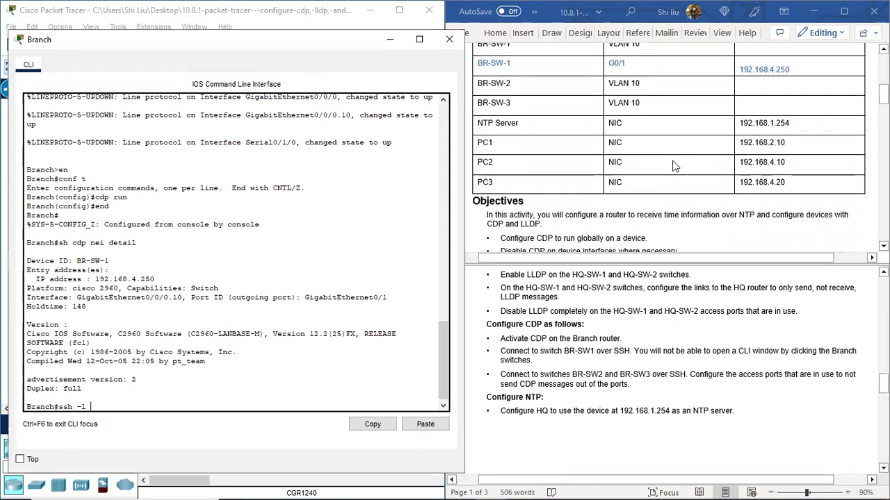
scroll(674, 166, "down", 3)
scroll(670, 169, "down", 10)
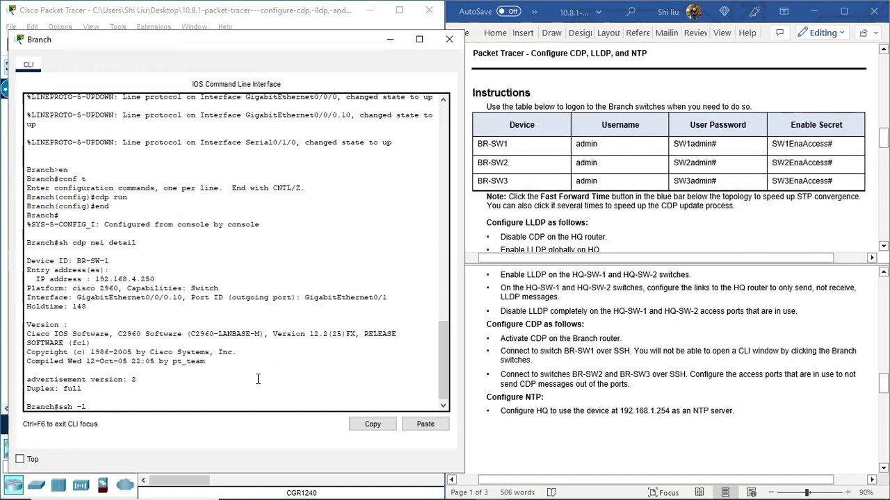
type("admin")
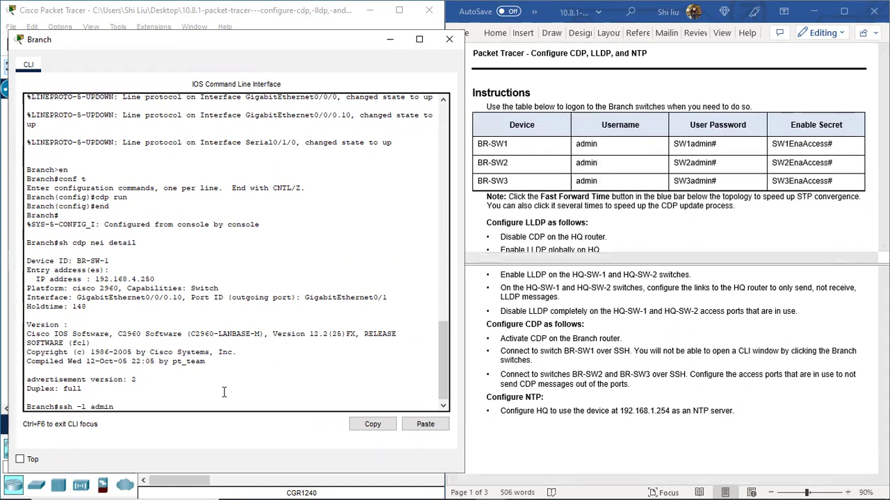
scroll(654, 173, "up", 5)
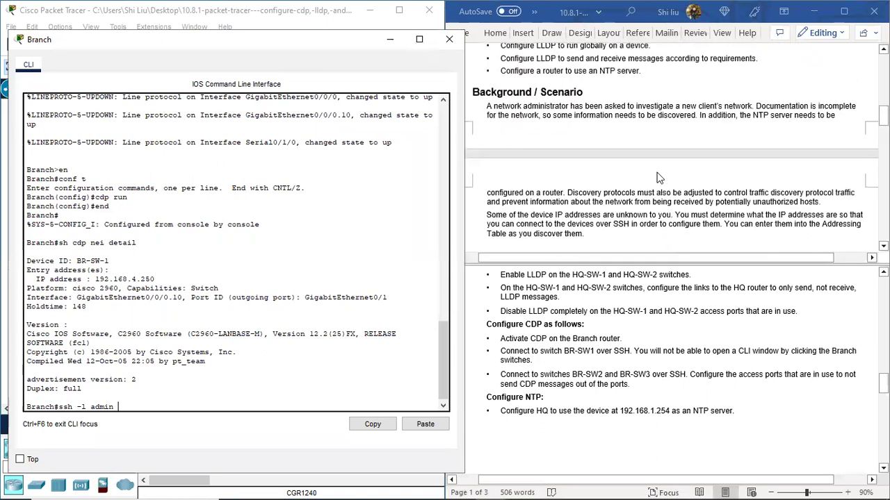
scroll(694, 114, "up", 4)
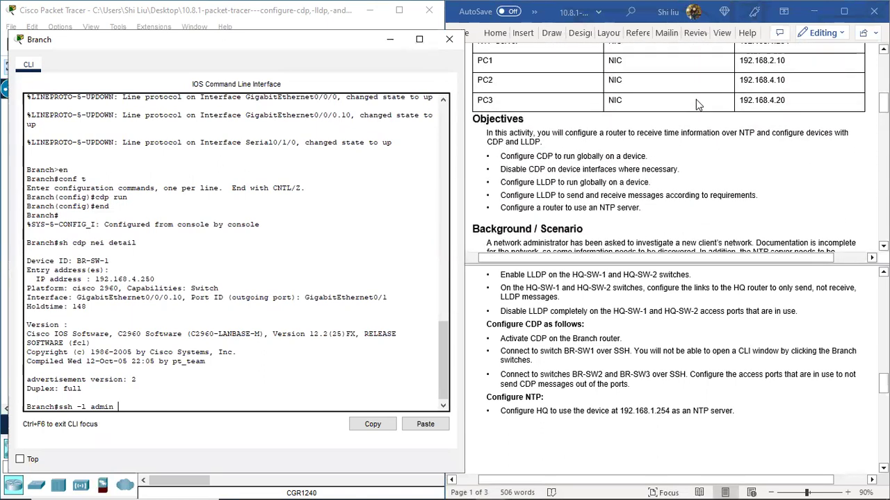
scroll(750, 122, "up", 4)
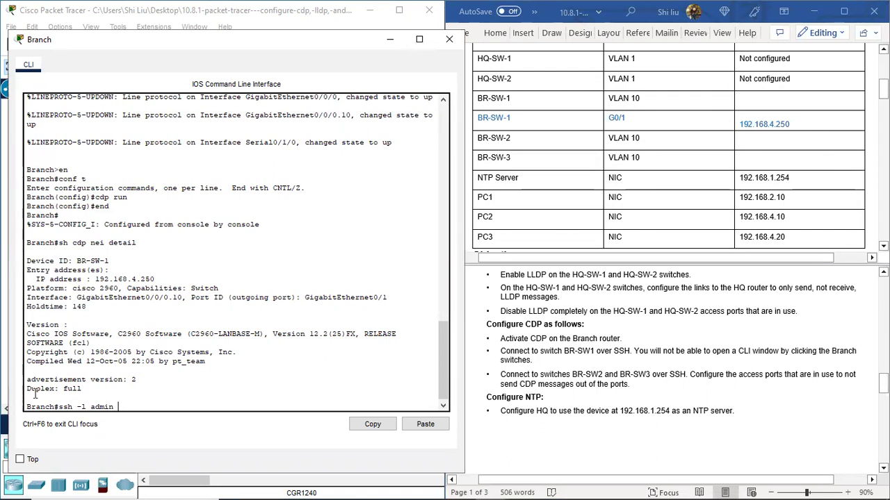
type("192.168.4.250")
key("Return")
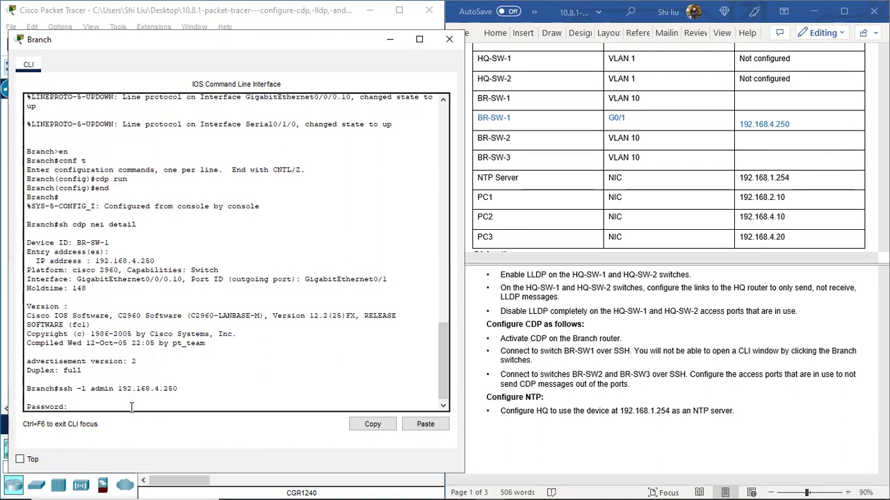
Log in to BR-SW-1 with its user password and enter privileged EXEC mode using the enable secret from the instructions table
scroll(644, 139, "down", 3)
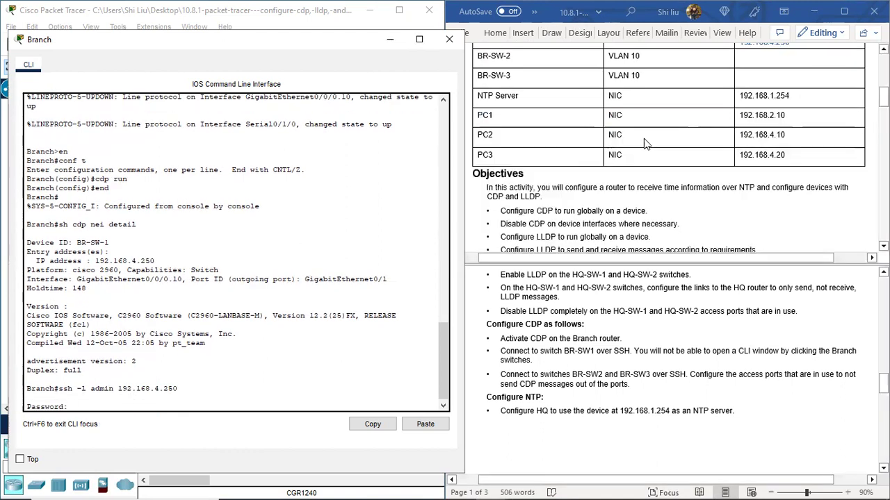
scroll(671, 172, "down", 6)
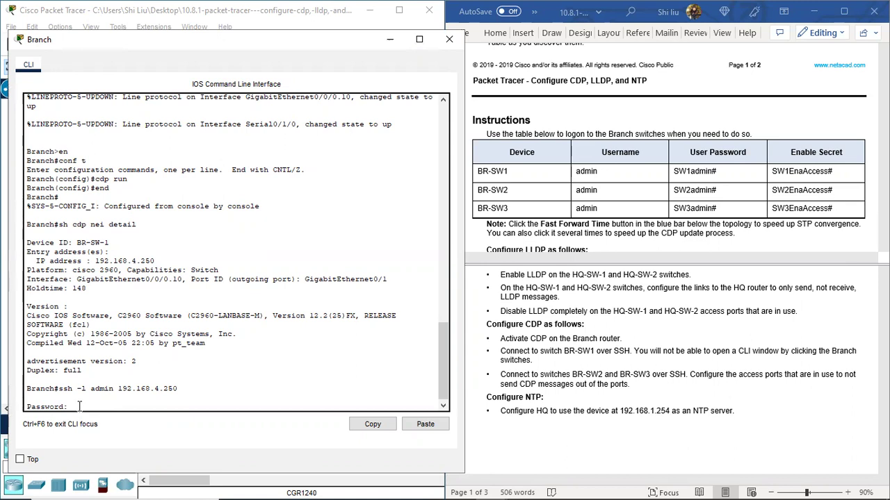
key("Return")
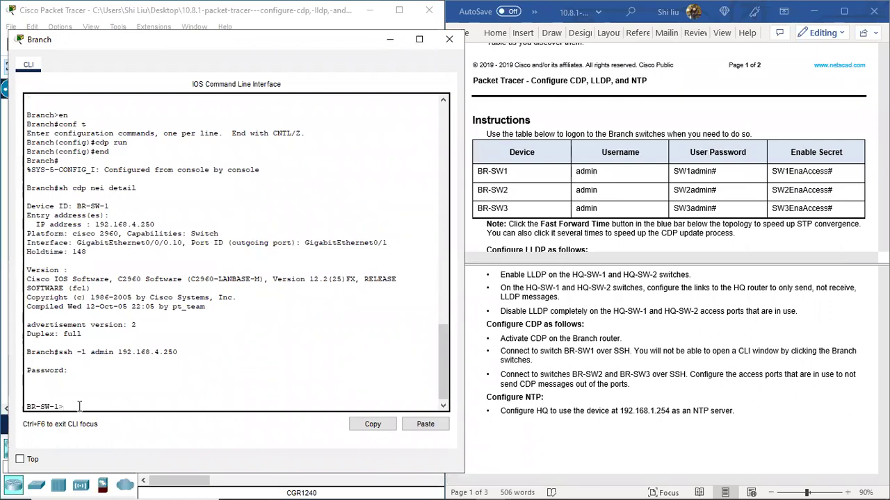
type("en")
key("Return")
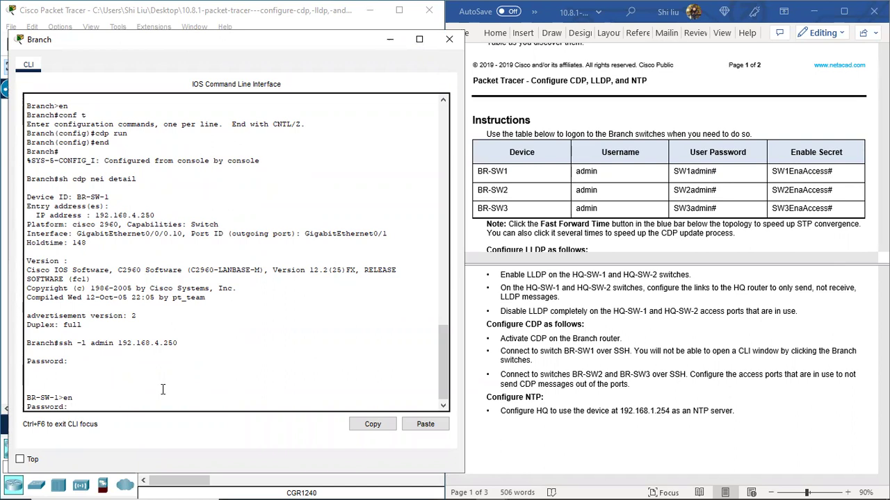
key("Return")
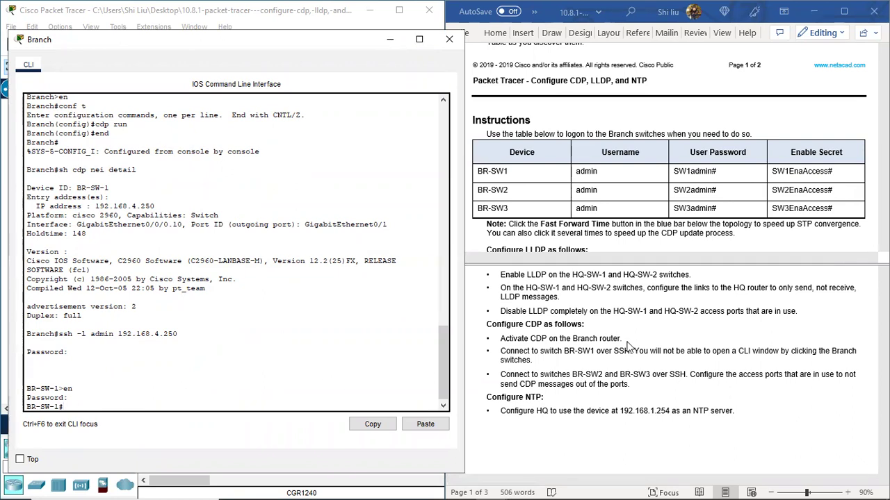
List the CDP neighbors of BR-SW-1 with sh cdp nei detail over the SSH session
scroll(629, 346, "down", 1)
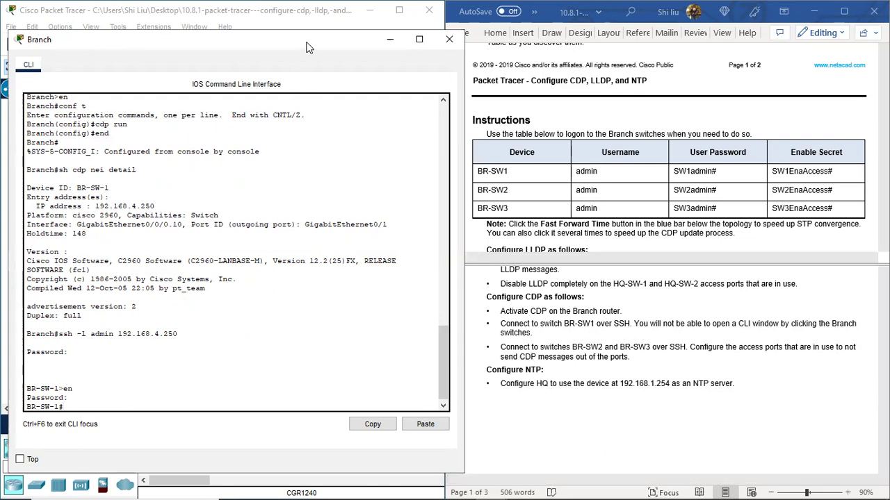
left_click_drag(298, 43, 294, 404)
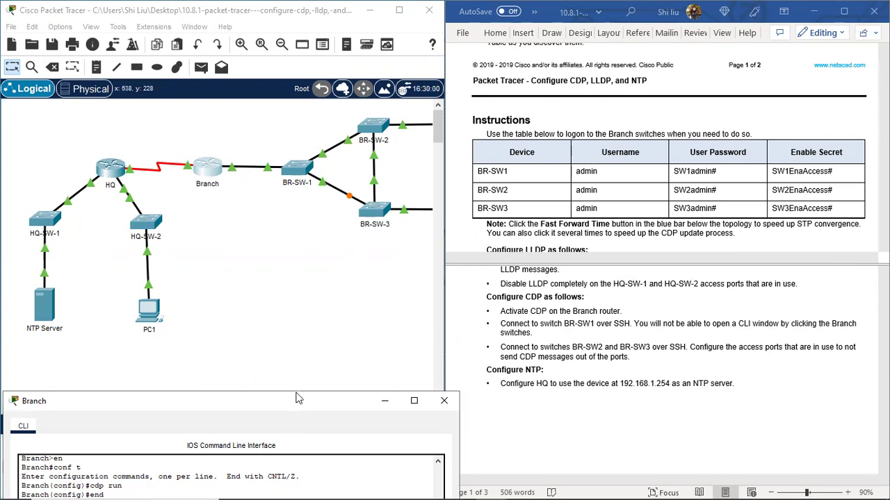
left_click_drag(295, 399, 292, 31)
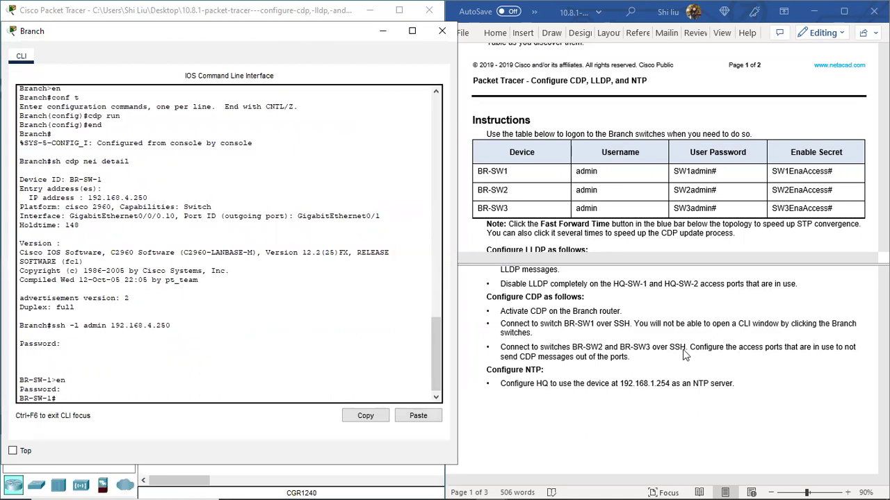
scroll(679, 212, "up", 3)
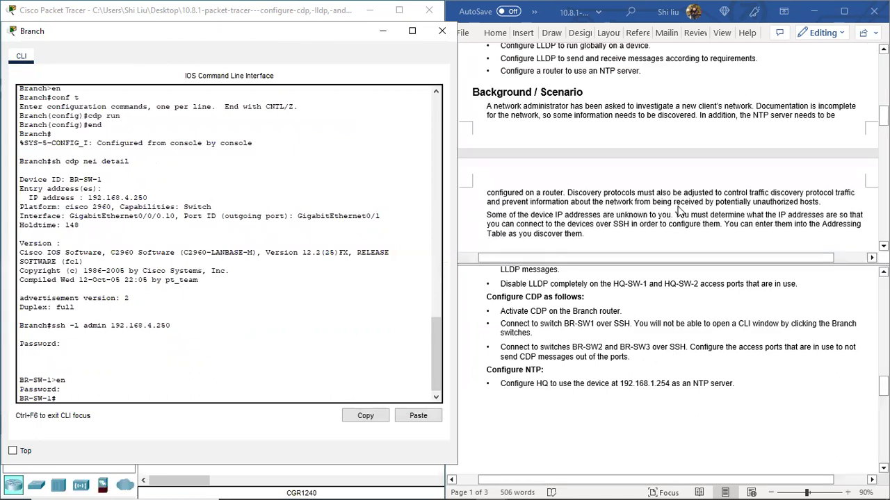
scroll(679, 212, "up", 5)
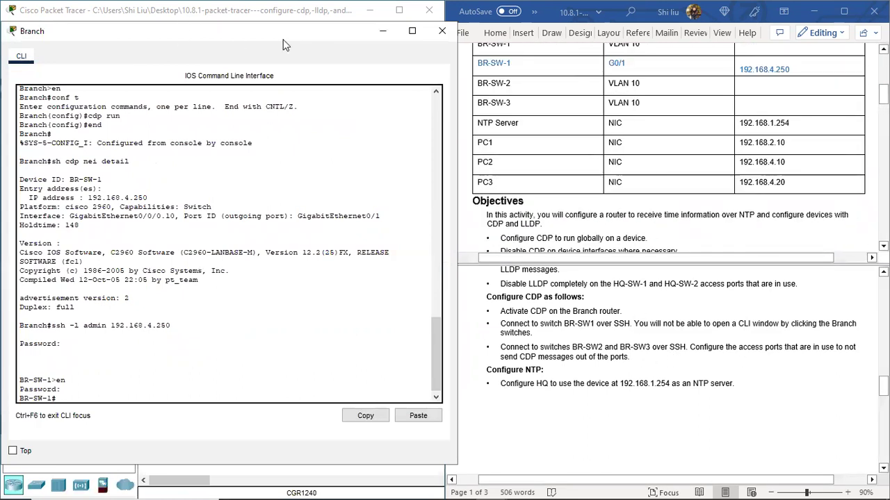
left_click_drag(274, 43, 287, 201)
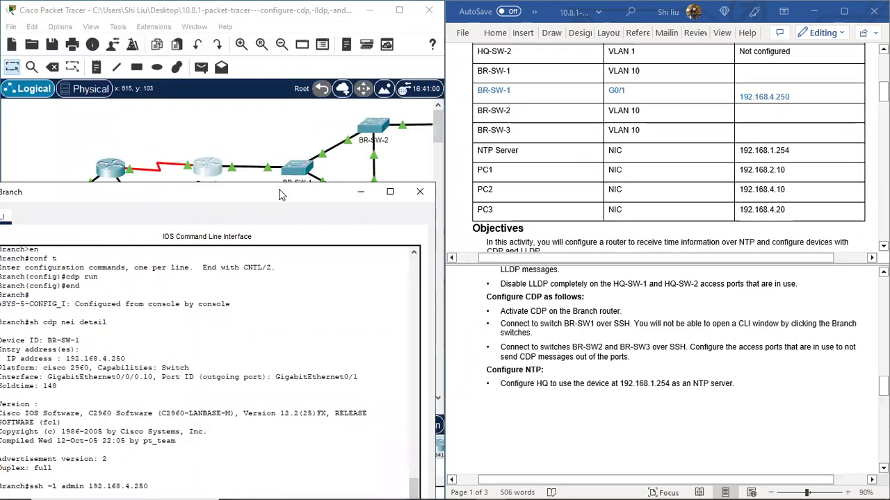
left_click_drag(278, 189, 303, 33)
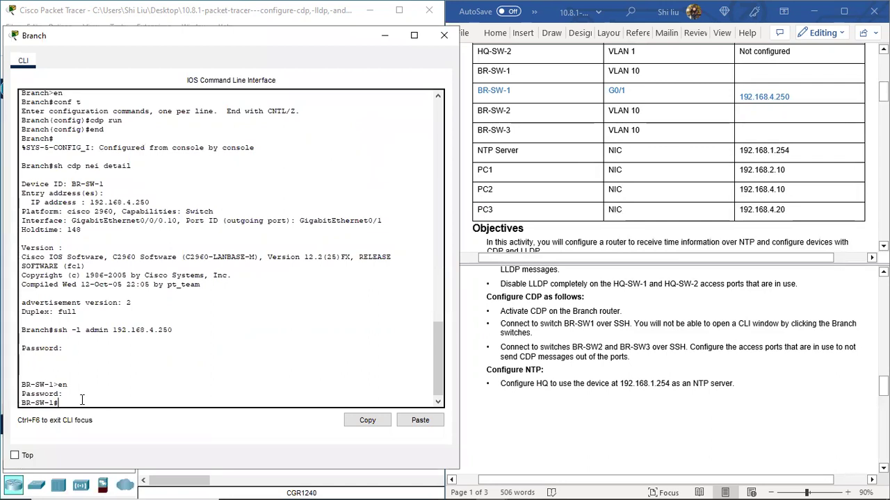
type("sh")
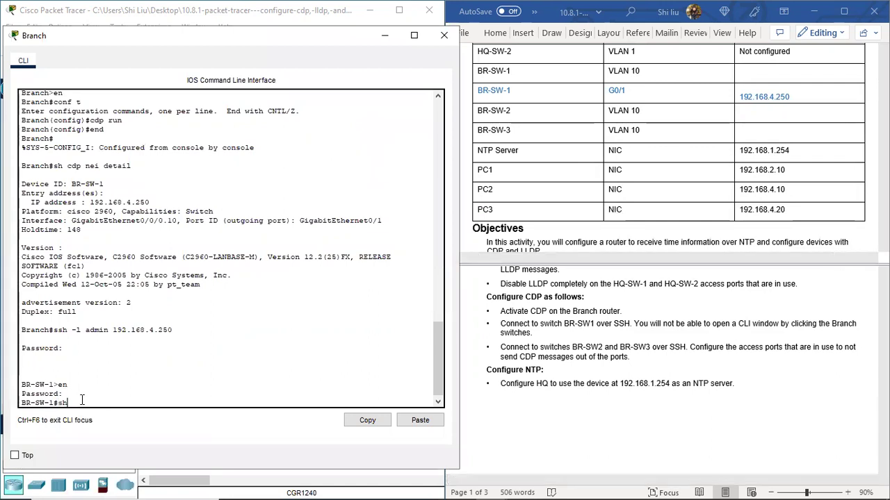
type(" cdp nei detail")
key("Return")
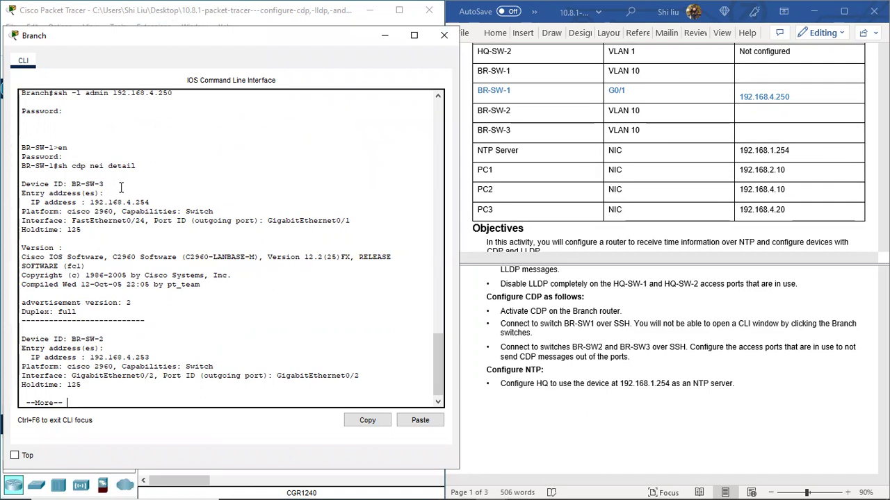
In the Word addressing table, insert an empty row below BR-SW-2 and another below BR-SW-3
scroll(122, 229, "down", 1)
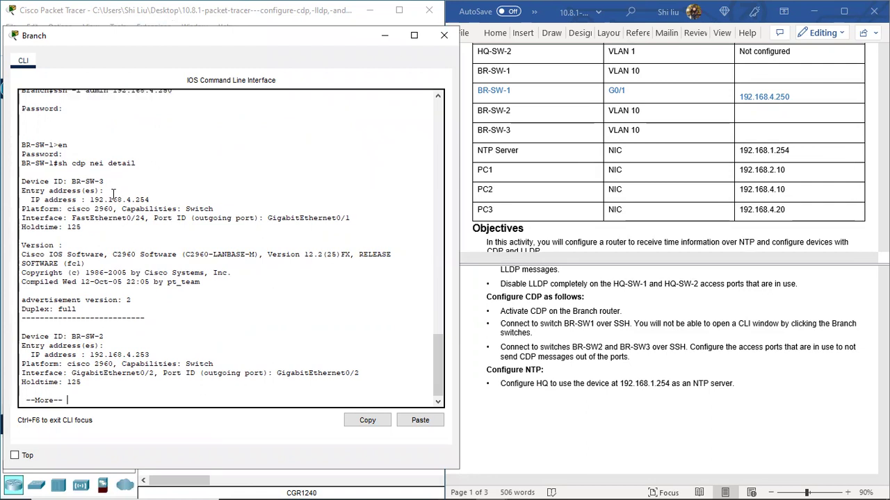
left_click_drag(104, 182, 70, 178)
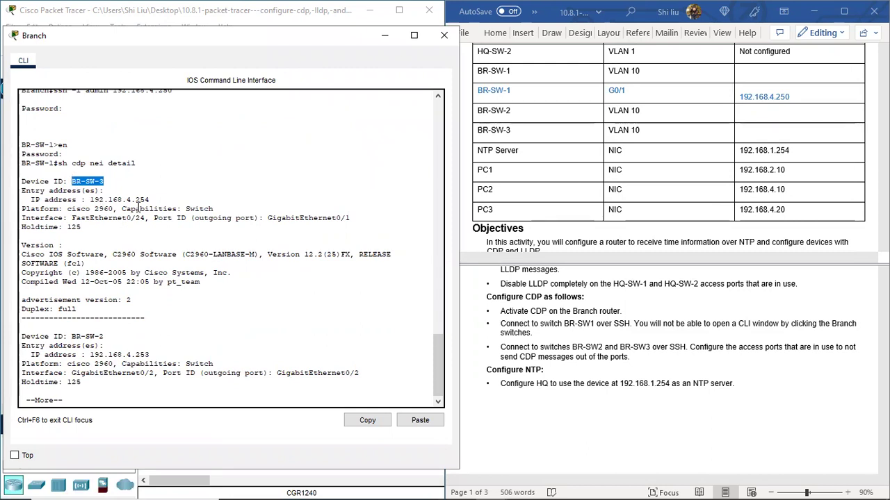
left_click_drag(152, 199, 86, 200)
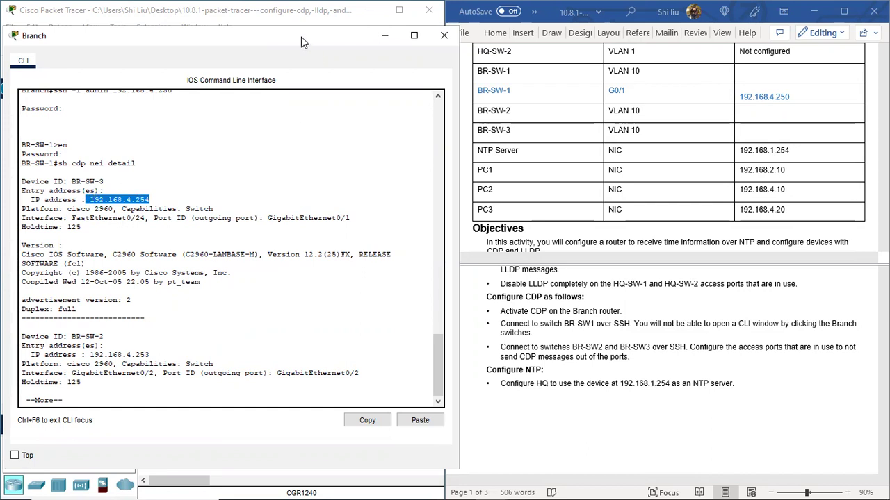
left_click_drag(294, 43, 270, 50)
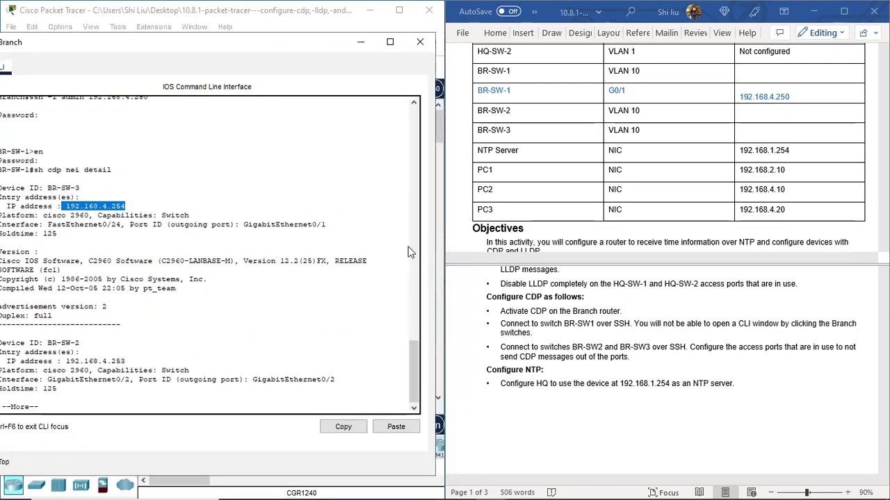
left_click(465, 112)
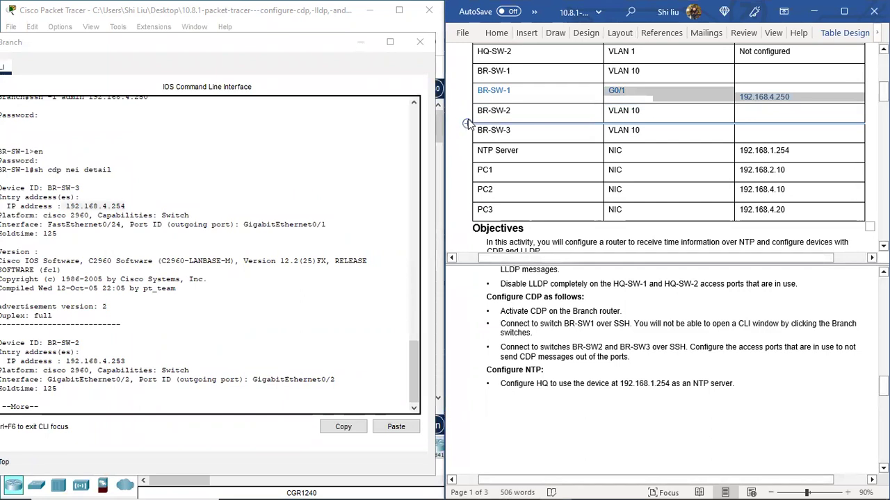
left_click(467, 118)
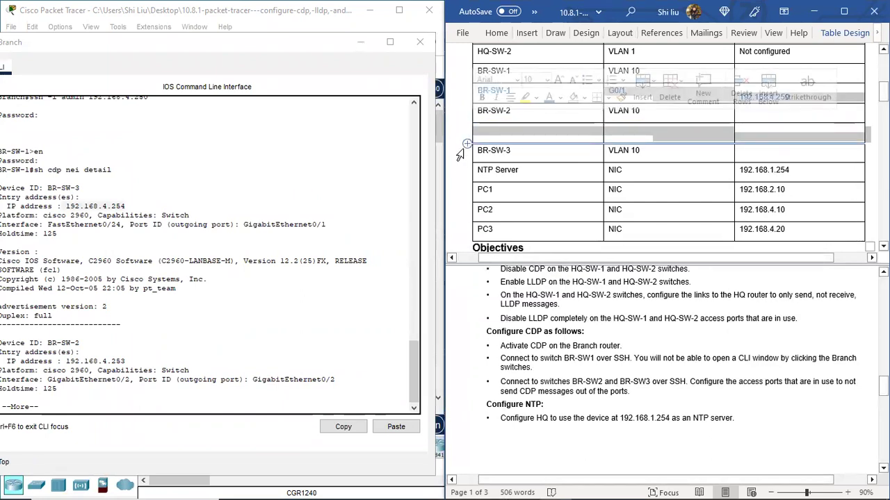
left_click(467, 149)
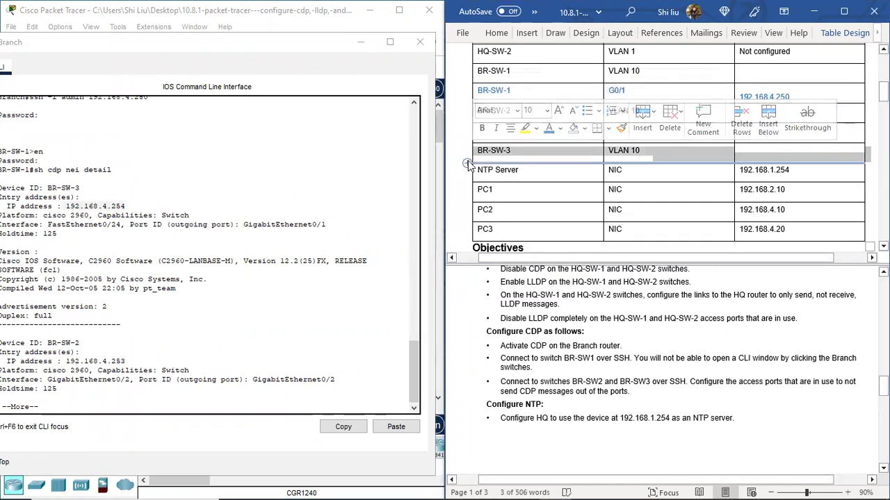
left_click(467, 162)
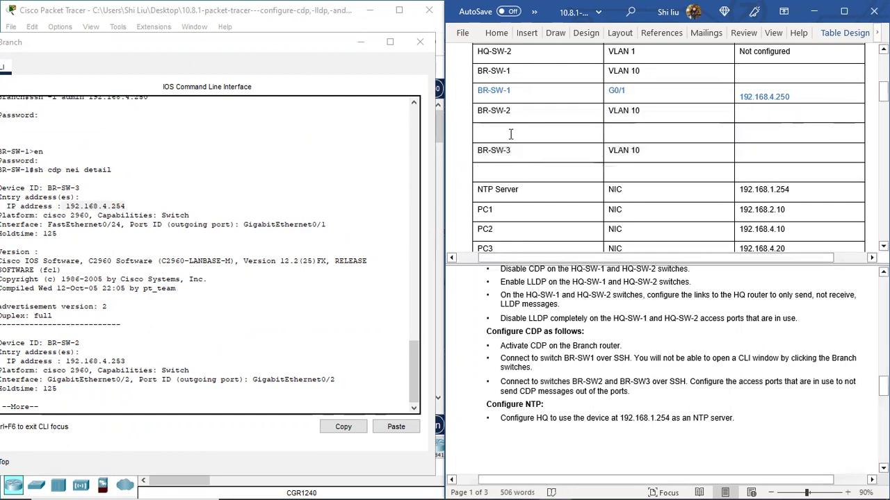
Copy the device names BR-SW-2 and BR-SW-3 into the empty rows directly below them in the addressing table
left_click_drag(512, 112, 479, 110)
key("ctrl+c")
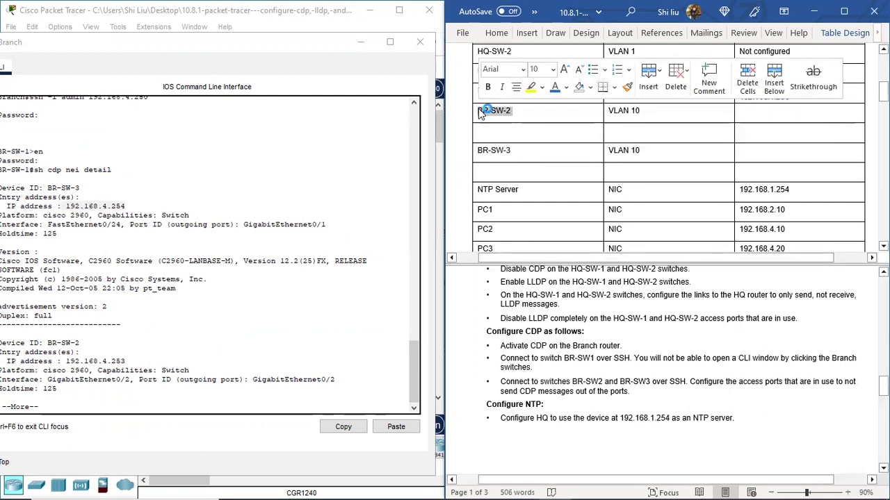
left_click(489, 134)
key("ctrl+v")
left_click_drag(512, 150, 475, 150)
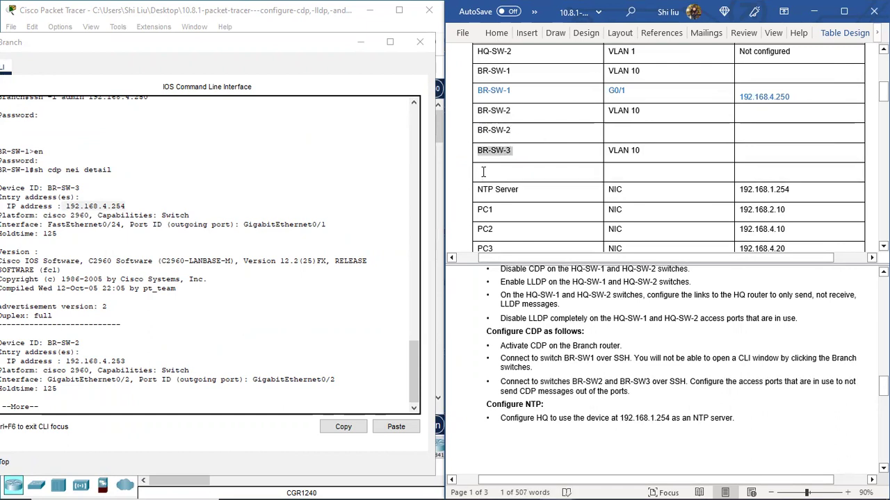
key("ctrl+c")
left_click(483, 171)
key("ctrl+v")
Color the copied BR-SW-2 and BR-SW-3 device names in the new rows blue
left_click_drag(511, 130, 476, 131)
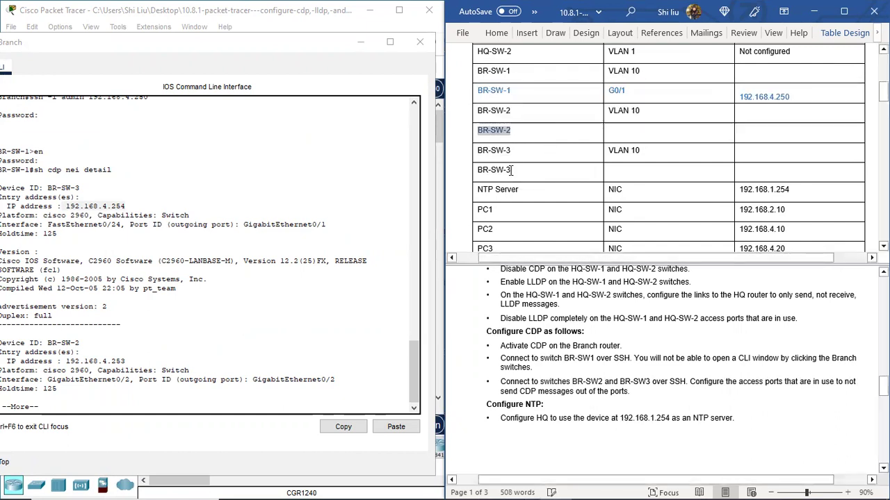
left_click_drag(512, 170, 476, 171)
left_click(553, 147)
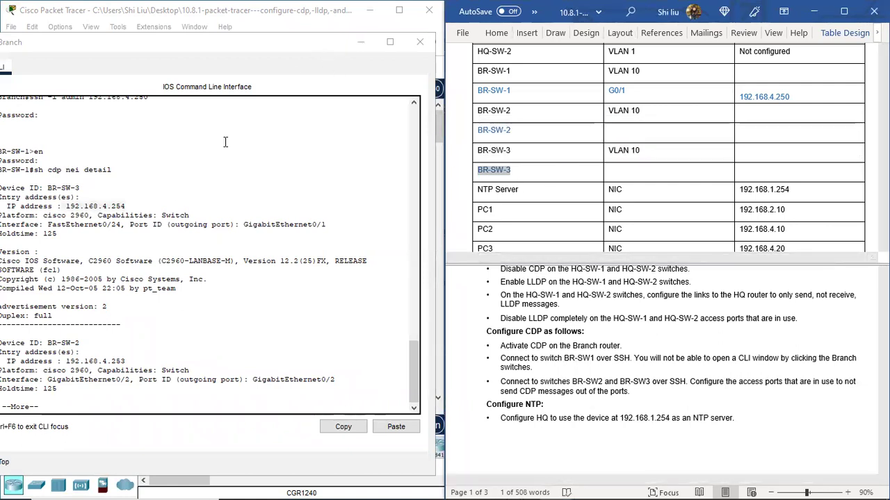
Record BR-SW-3's IP address from the CDP output, 192.168.4.254, in the address cell of its new row
left_click(665, 132)
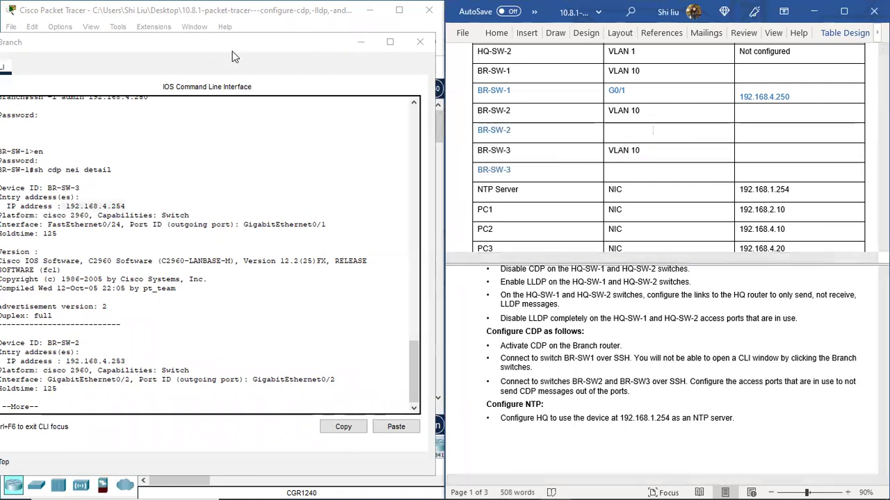
left_click_drag(273, 36, 315, 20)
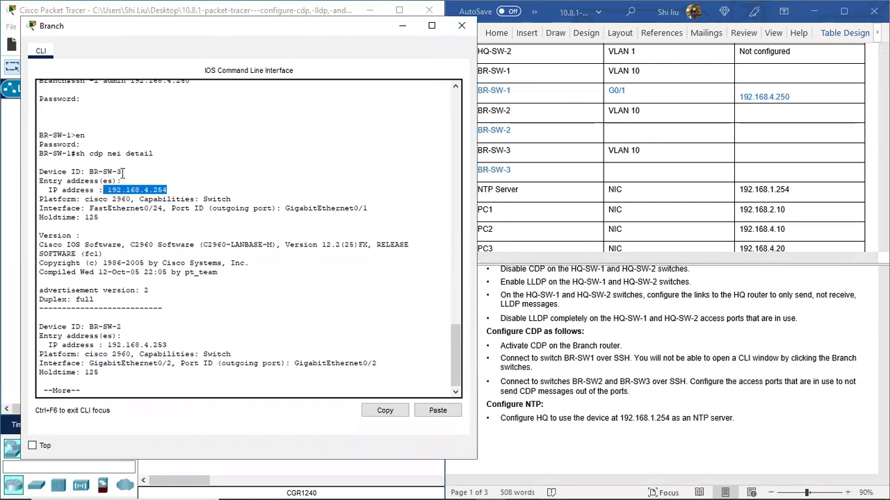
left_click_drag(266, 30, 209, 267)
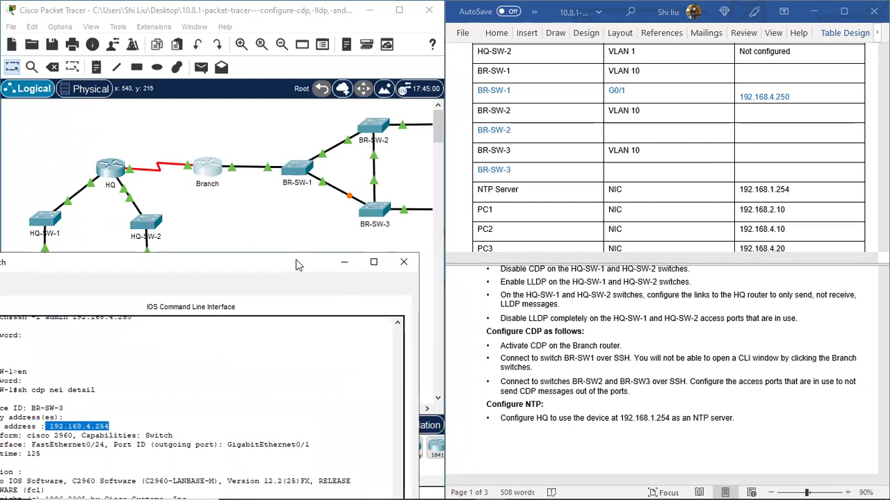
left_click_drag(295, 265, 343, 15)
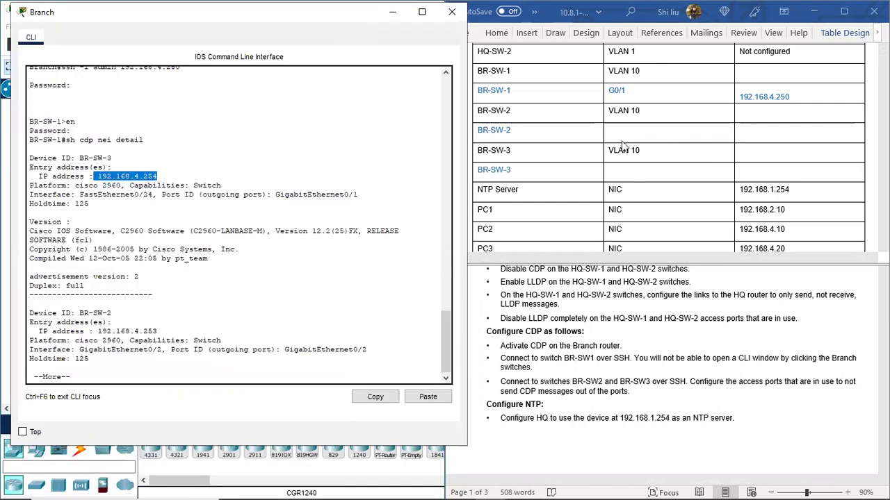
left_click(748, 171)
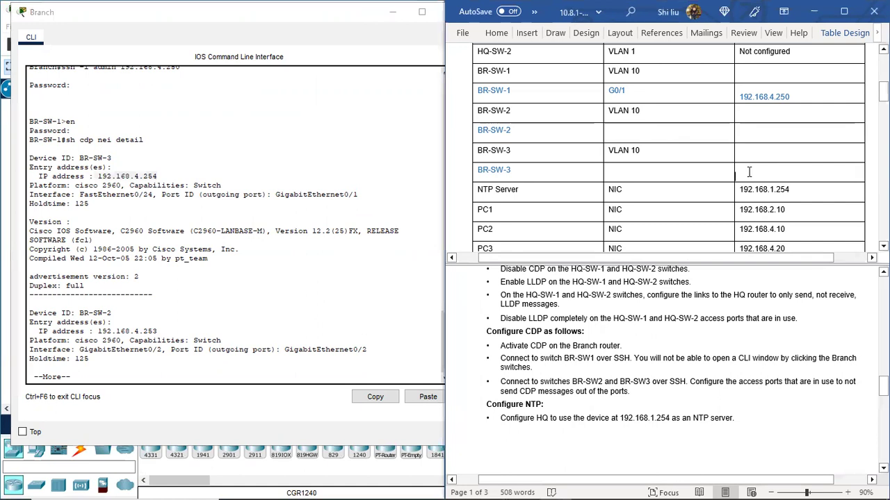
type("192")
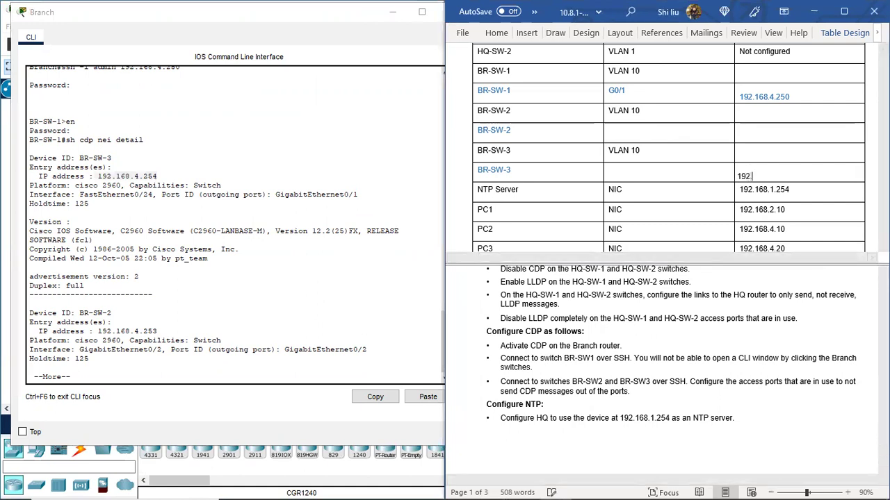
type(".168.4.254")
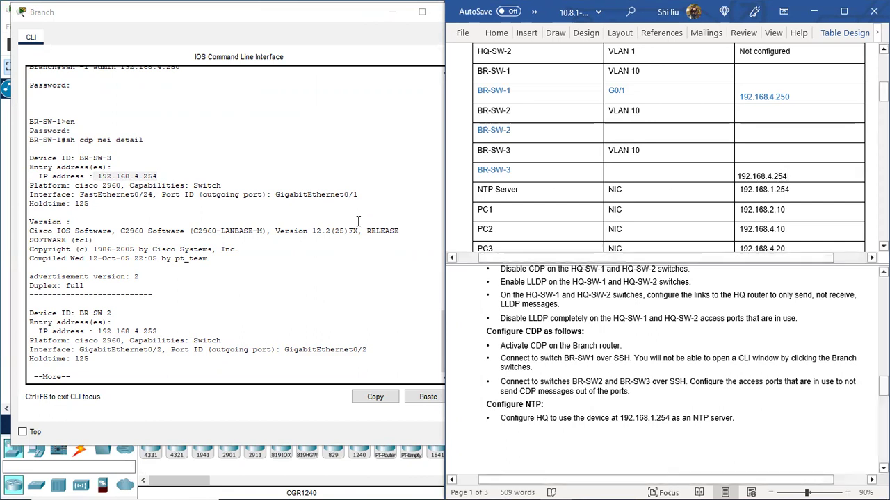
Enter G0/1 as the interface in the new BR-SW-3 row and color the interface and address blue
left_click_drag(159, 195, 339, 189)
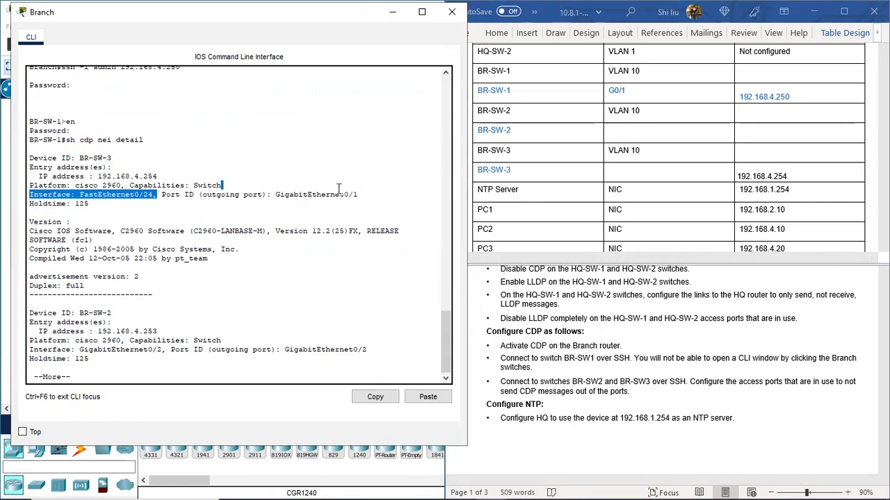
left_click(613, 171)
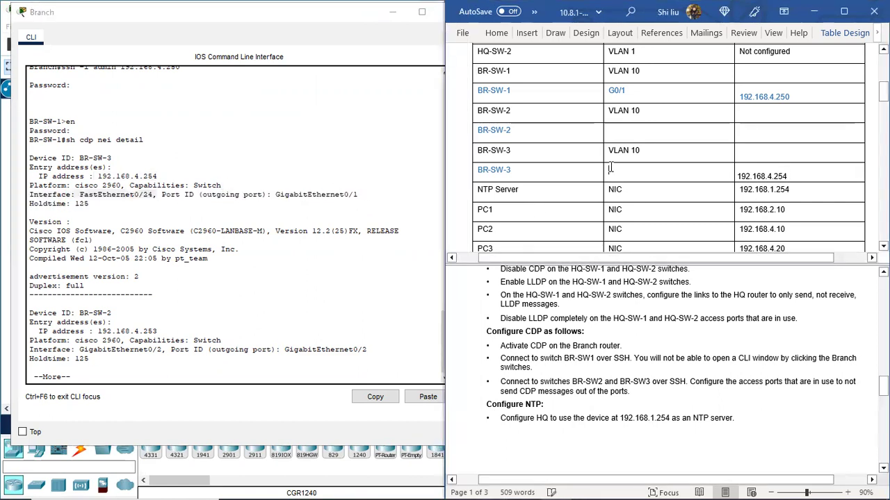
type("G0/1")
left_click_drag(790, 175, 629, 172)
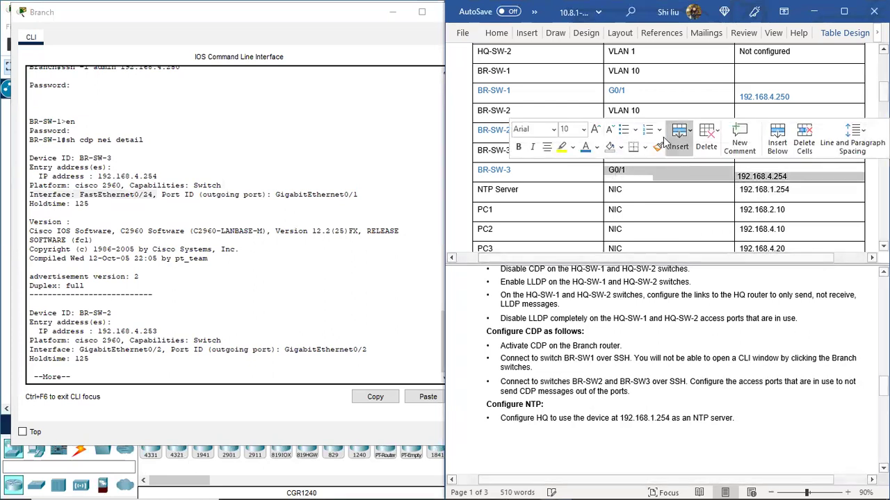
left_click(620, 129)
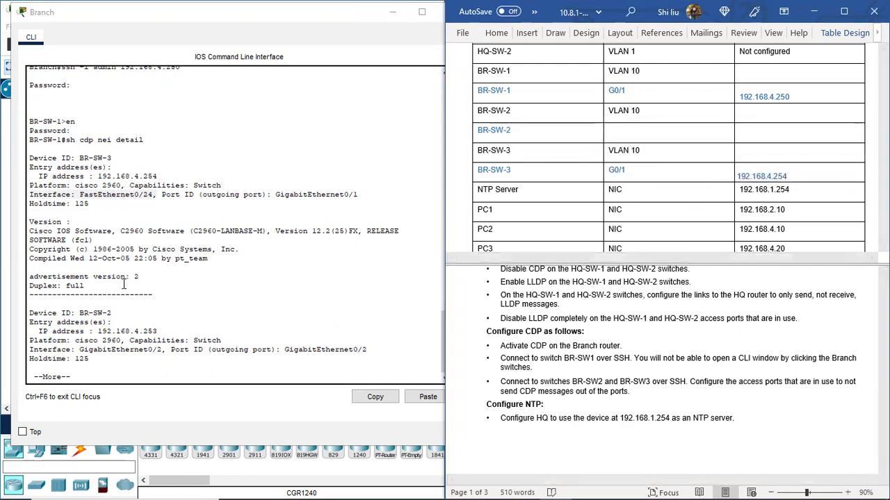
Continue the CDP listing and record BR-SW-2's IP address, 192.168.4.253, in its new table row
left_click(71, 374)
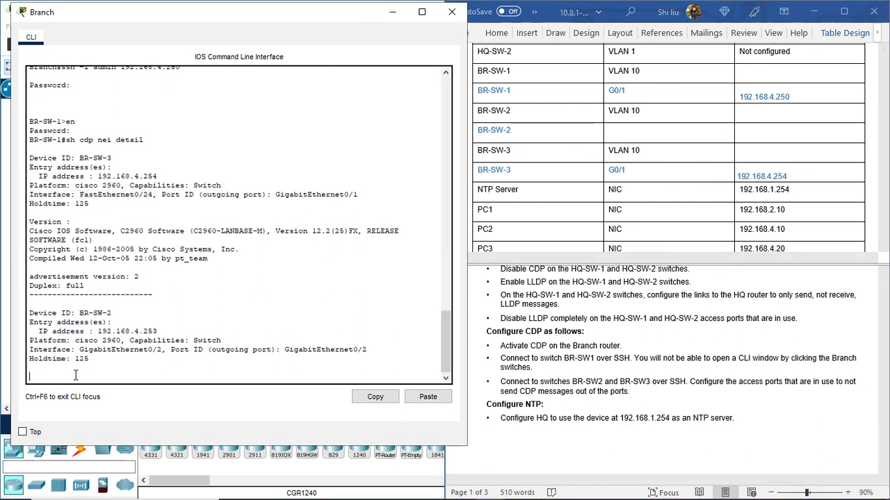
key("space")
scroll(142, 149, "up", 4)
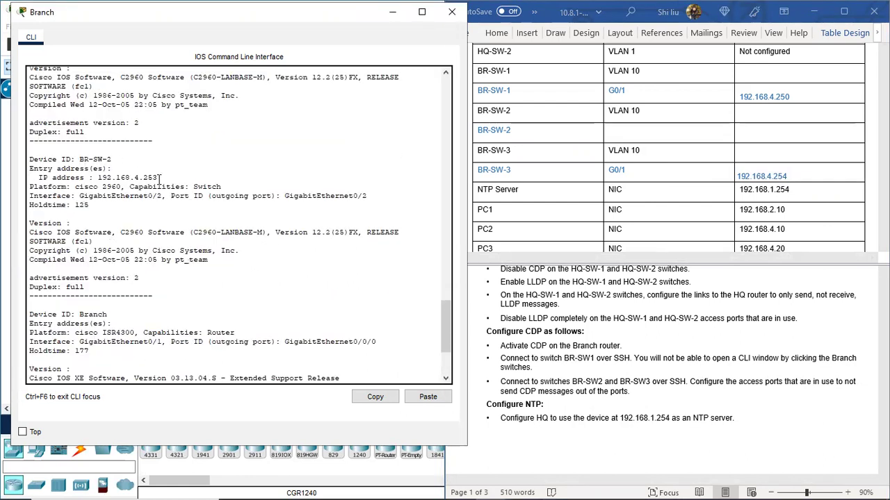
left_click_drag(160, 178, 129, 175)
left_click(750, 133)
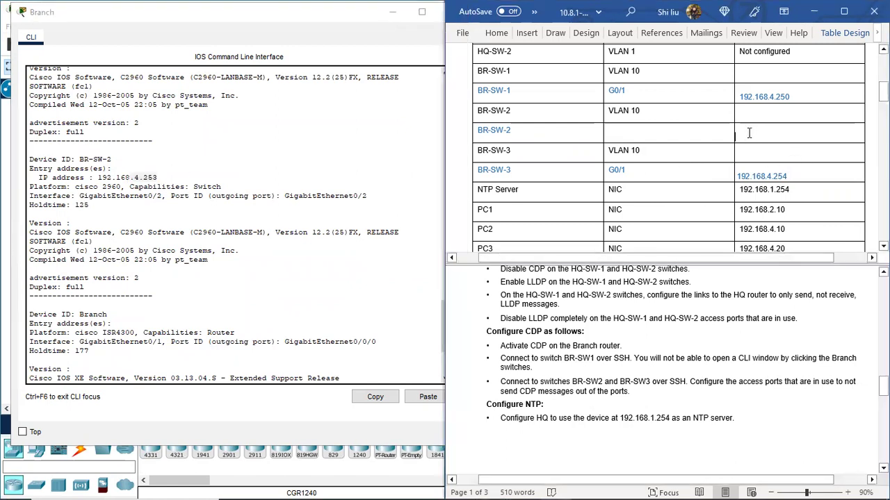
type("192.168.4.253")
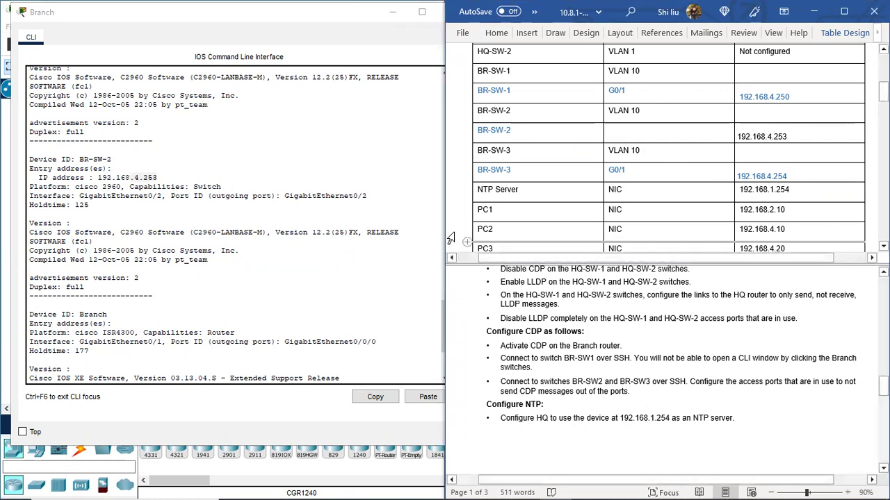
Enter G0/2 as the interface in the new BR-SW-2 row and color the interface and address blue
left_click_drag(370, 196, 168, 200)
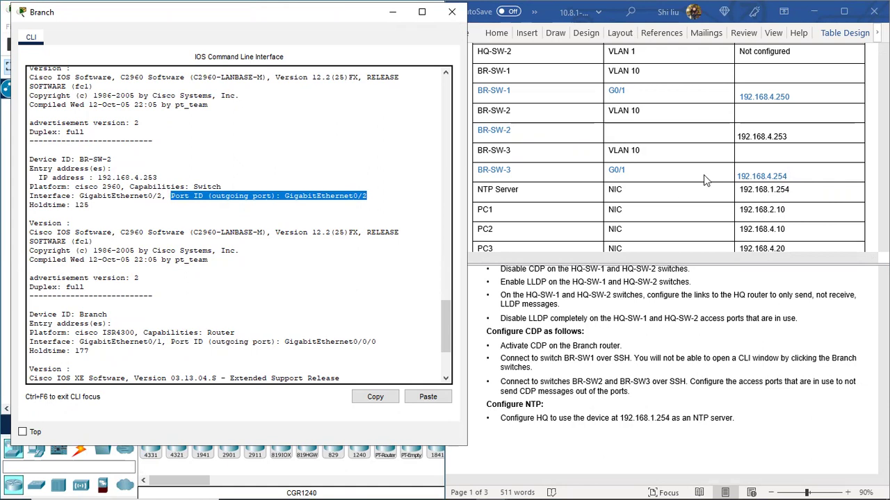
left_click(629, 133)
type("G0/2")
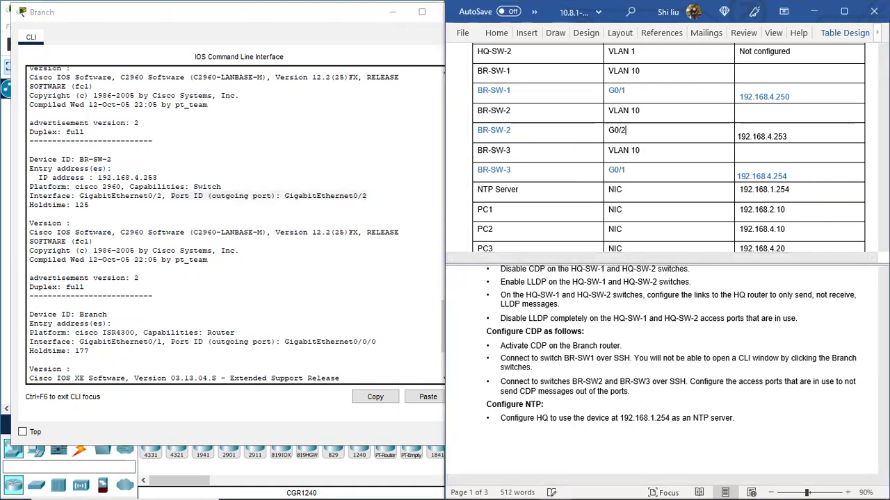
left_click_drag(699, 121, 629, 129)
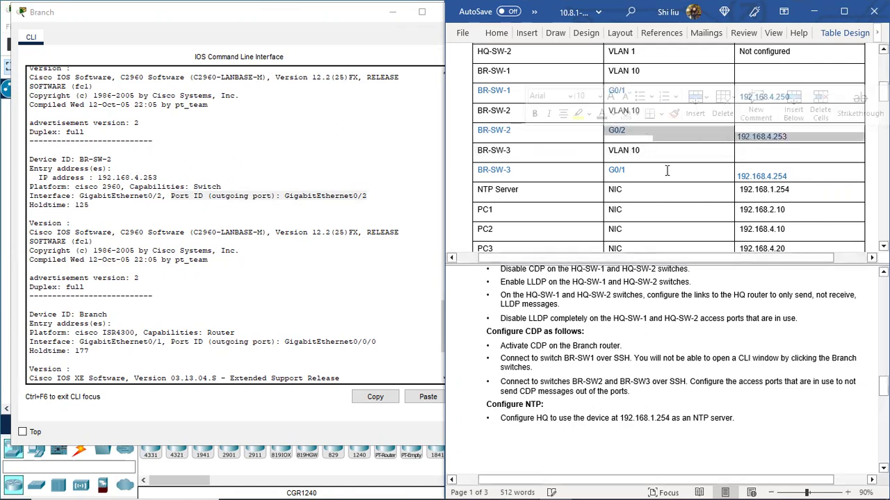
left_click(737, 292)
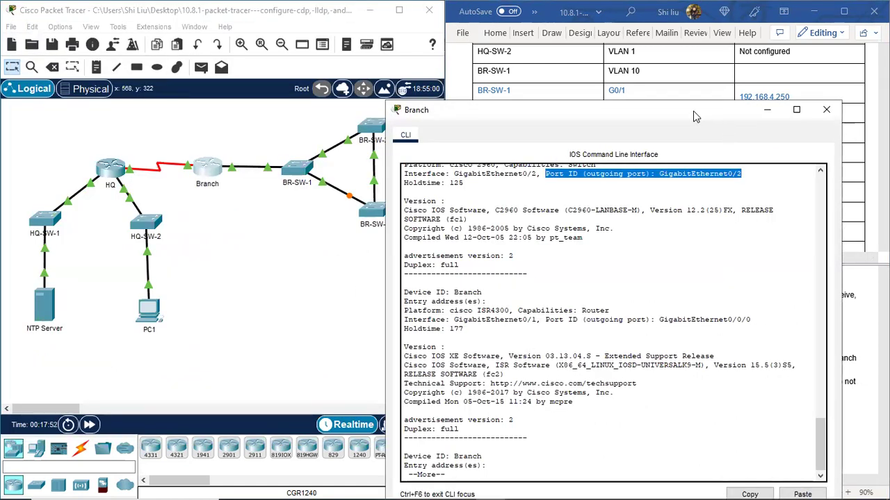
Page through the rest of the CDP listing in the Branch CLI, and start an SSH connection from BR-SW-1 with ssh -l admin 192.168.4.253
left_click_drag(693, 110, 311, 45)
left_click(134, 410)
key("space")
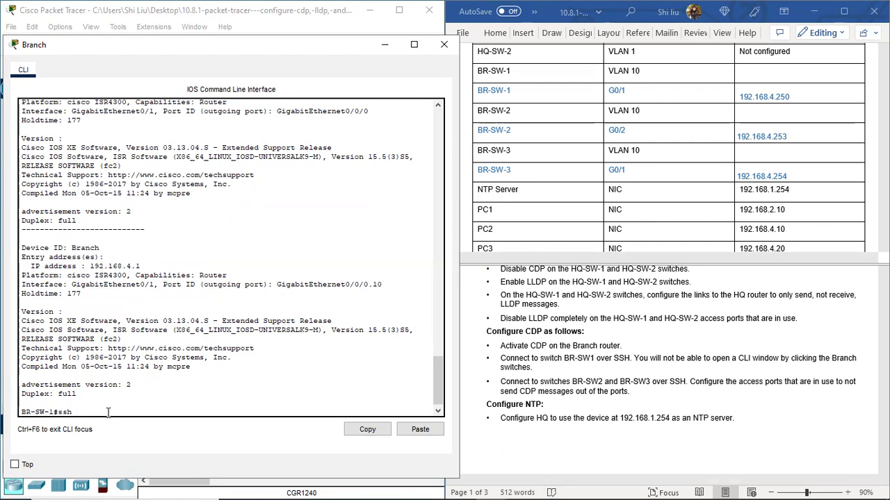
type("l admin 192.168.4.253")
key("Return")
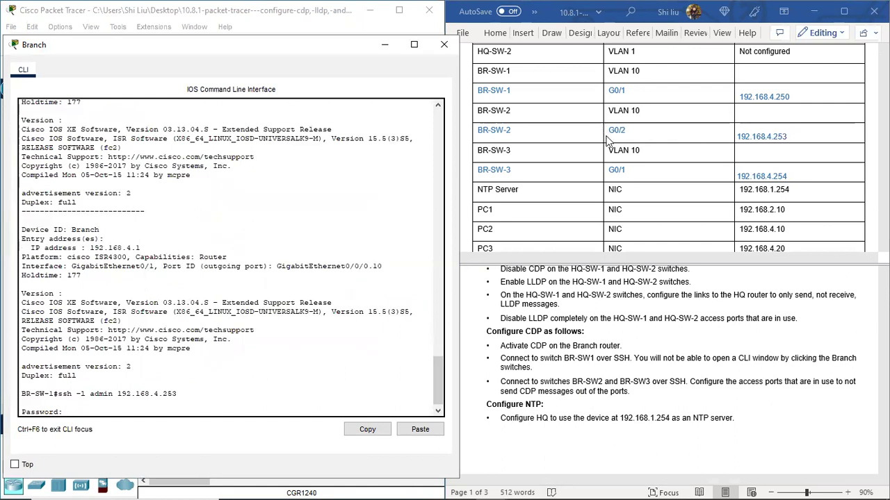
Look up the BR-SW2 credentials in the instructions table and log in to BR-SW-2 with its user password
scroll(685, 158, "down", 3)
scroll(684, 160, "up", 2)
scroll(684, 160, "down", 9)
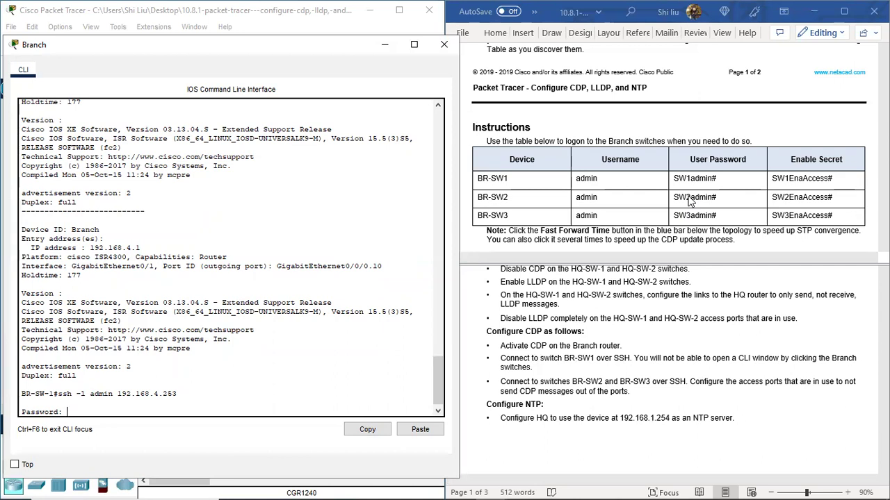
key("Return")
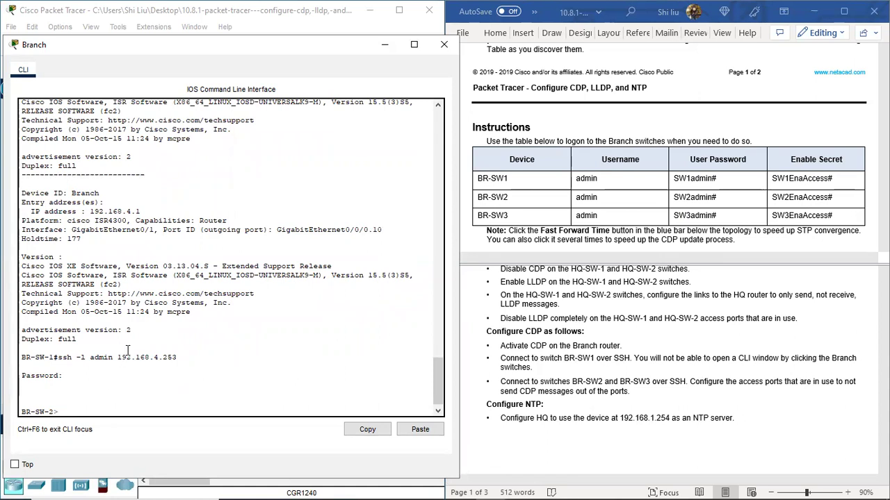
Enter privileged EXEC mode on BR-SW-2 using its enable secret from the instructions table
type("en")
key("Return")
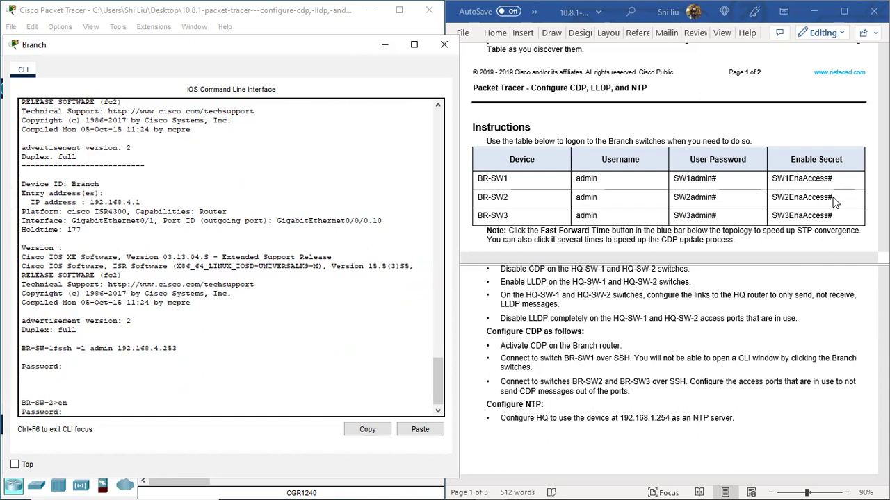
key("Return")
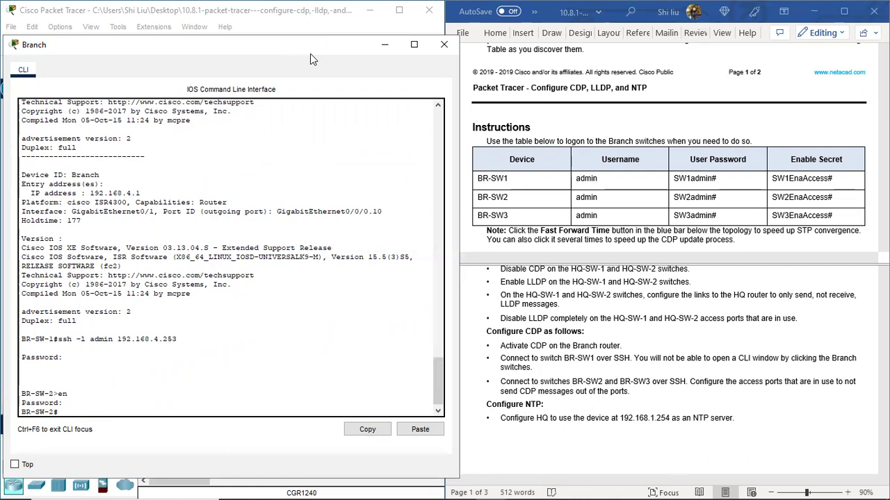
Uncover the topology and check which BR-SW-2 port connects to PC2
left_click_drag(310, 54, 766, 68)
left_click_drag(58, 410, 94, 410)
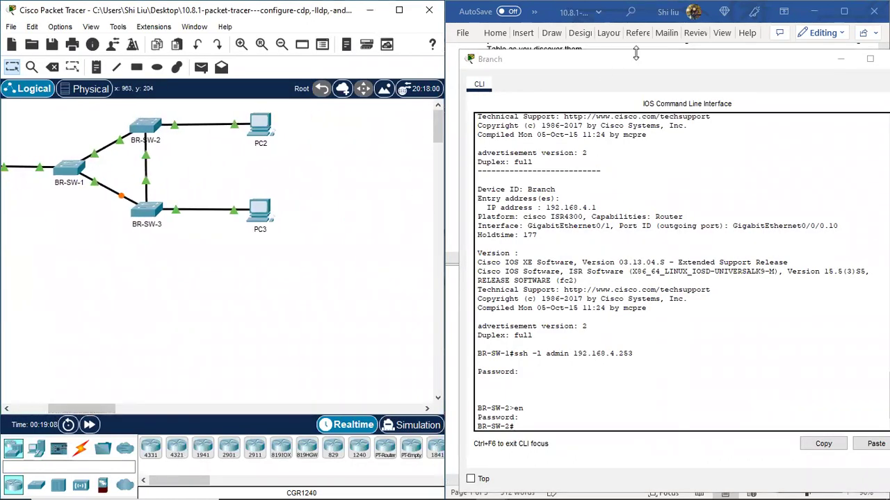
left_click(638, 67)
left_click_drag(638, 67, 511, 30)
left_click(292, 105)
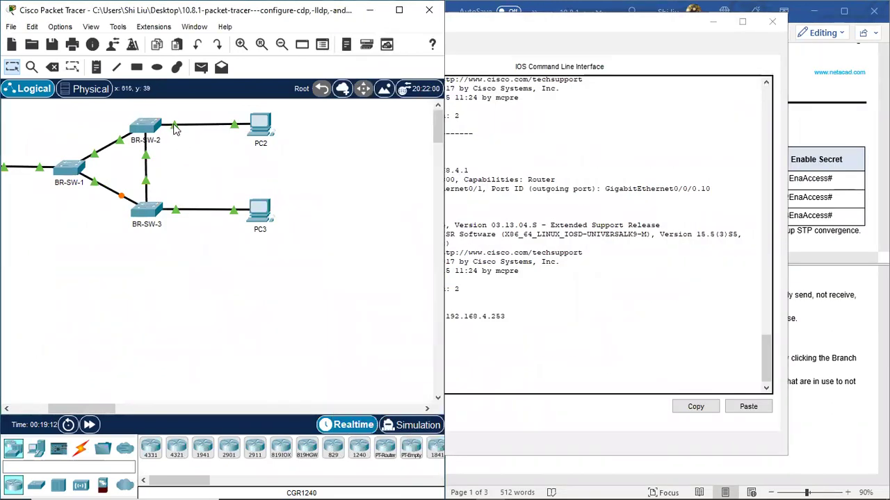
mouse_move(175, 130)
left_click(577, 30)
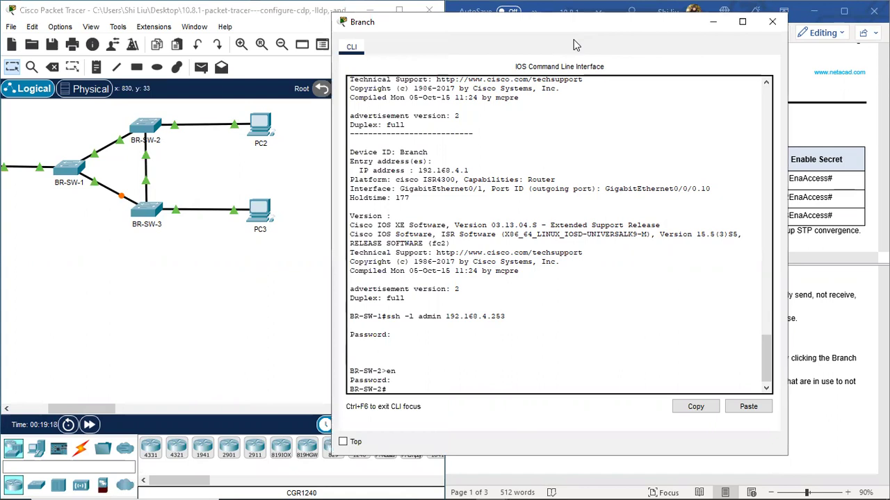
Enter global configuration mode on BR-SW-2 and open interface f0/1 for configuration
left_click_drag(574, 22, 428, 44)
type("onf t")
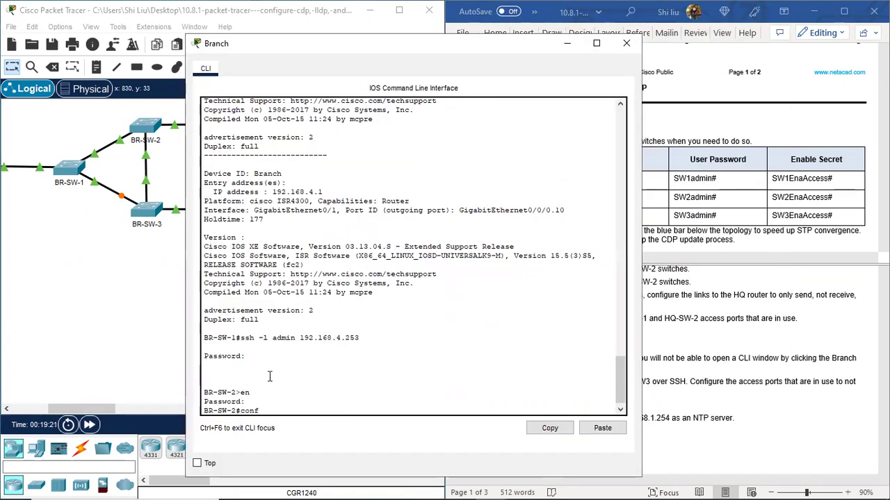
key("Return")
type("int f")
type("0/1")
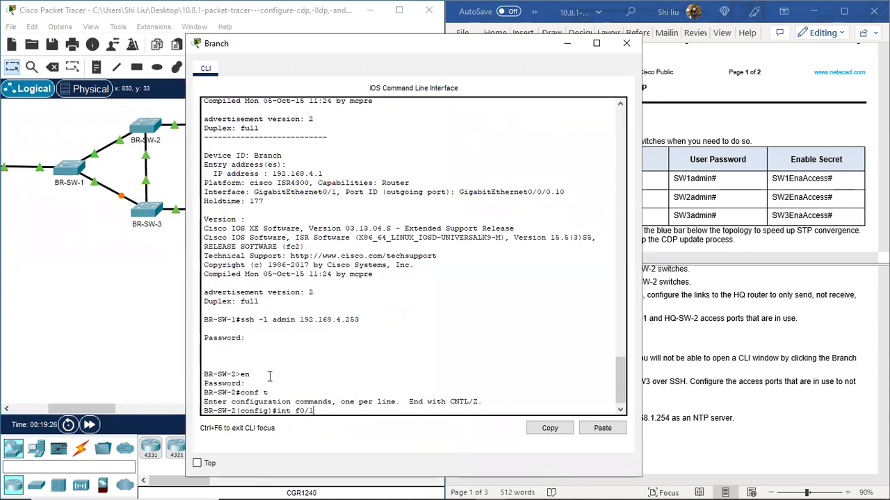
key("Return")
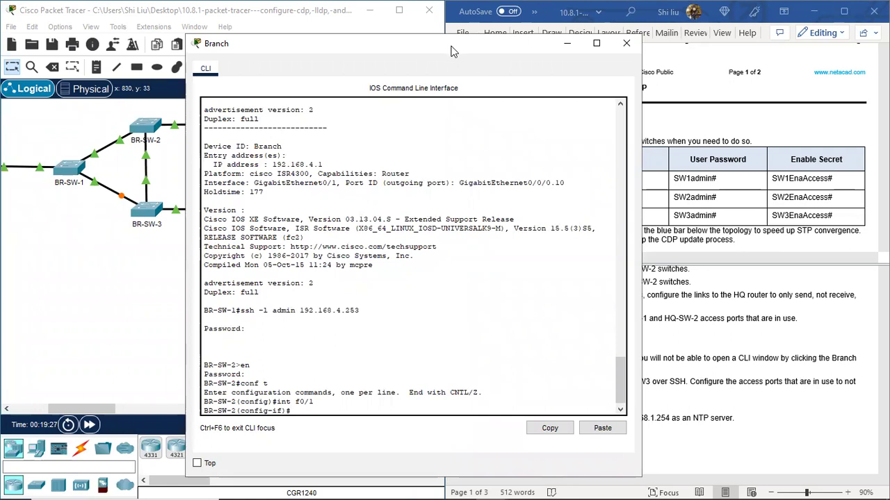
Turn off CDP on BR-SW-2's access port with no cdp enable and return to privileged EXEC mode
left_click_drag(450, 51, 281, 51)
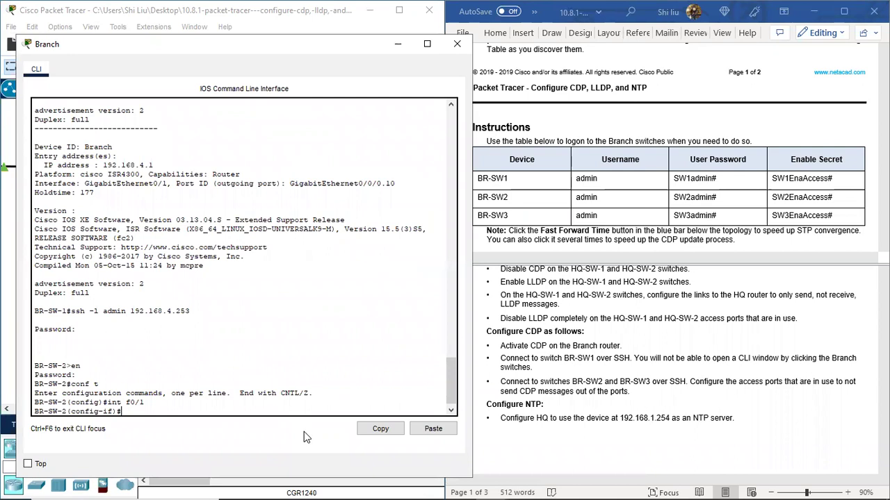
type("no cdp enable")
key("Return")
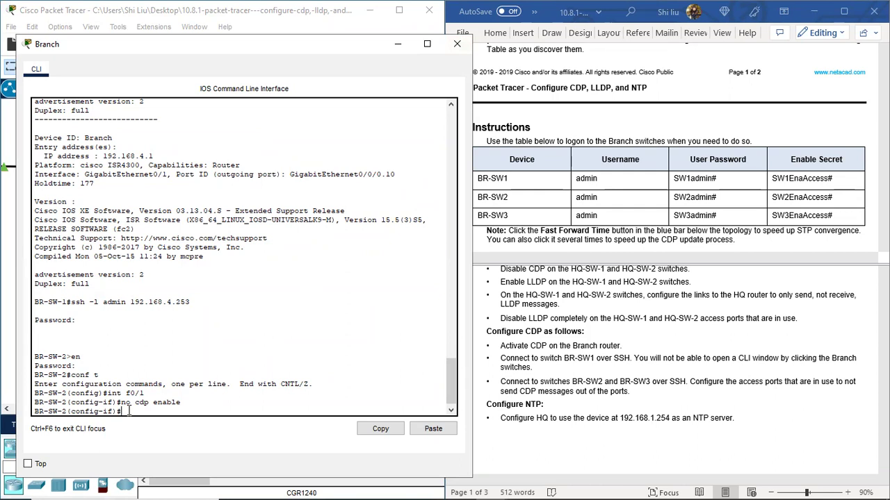
type("end")
key("Return")
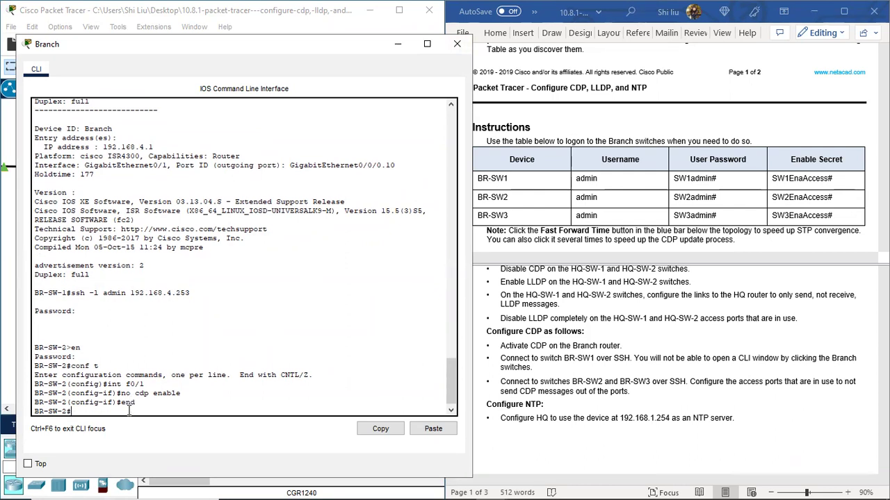
key("Return")
key("Return")
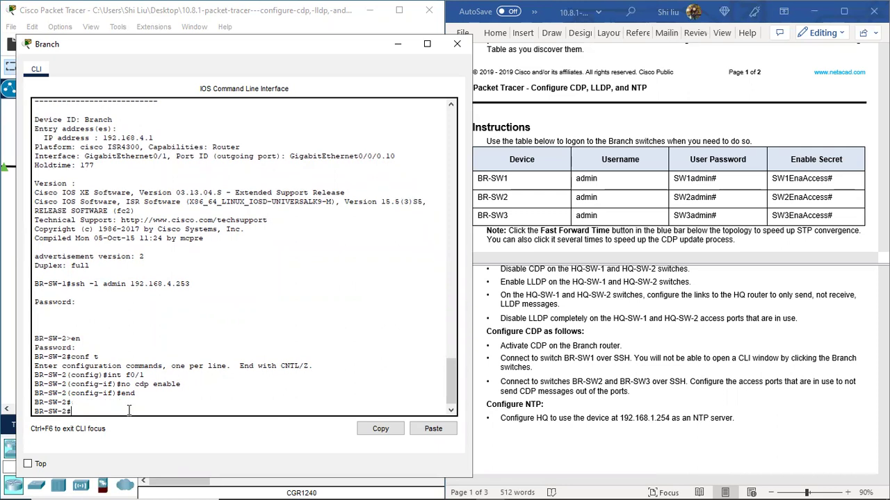
Look up BR-SW-3's address in the addressing table and connect to it from BR-SW-2 with ssh -l admin 192.168.4.254
type("ssh")
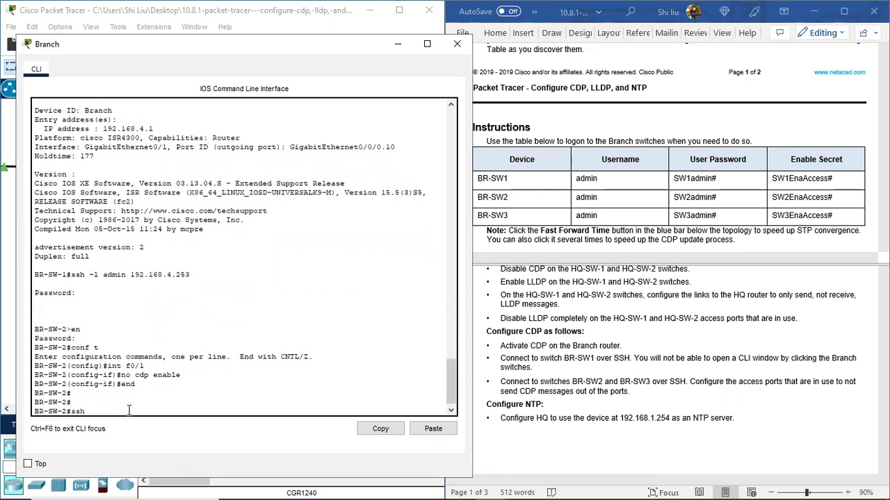
type(" -l admin")
scroll(626, 173, "up", 4)
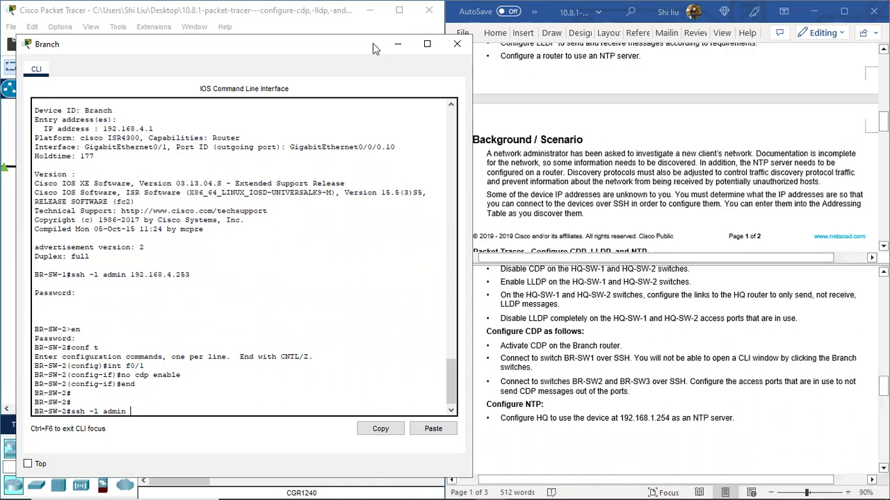
left_click_drag(370, 49, 356, 47)
scroll(697, 128, "up", 5)
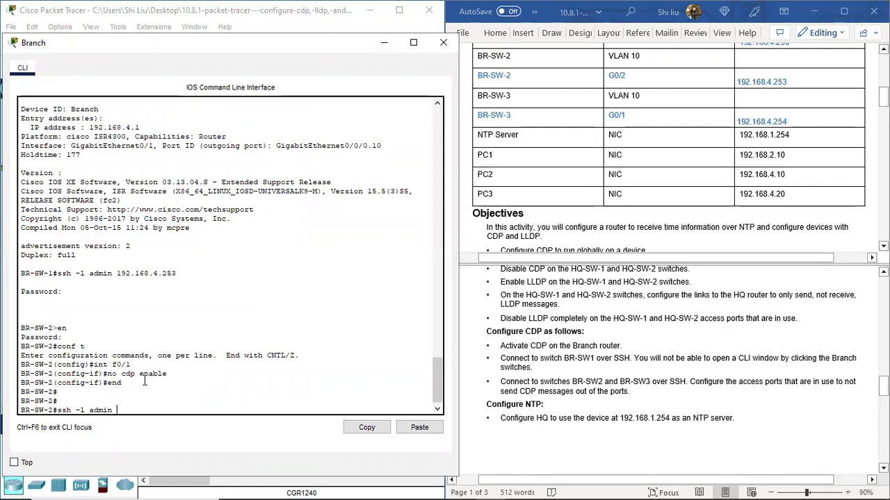
type("192.168.4.254")
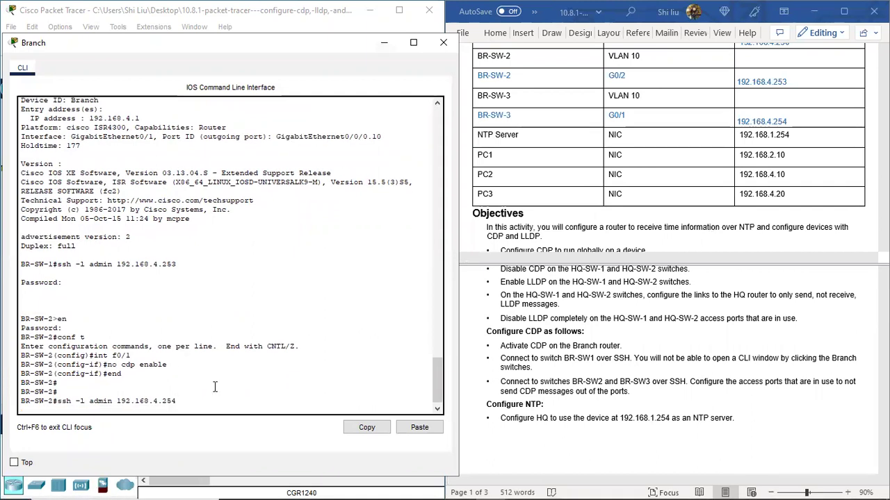
key("Return")
Log in to BR-SW-3 with its user password and enter privileged EXEC mode with its enable secret
scroll(679, 200, "down", 10)
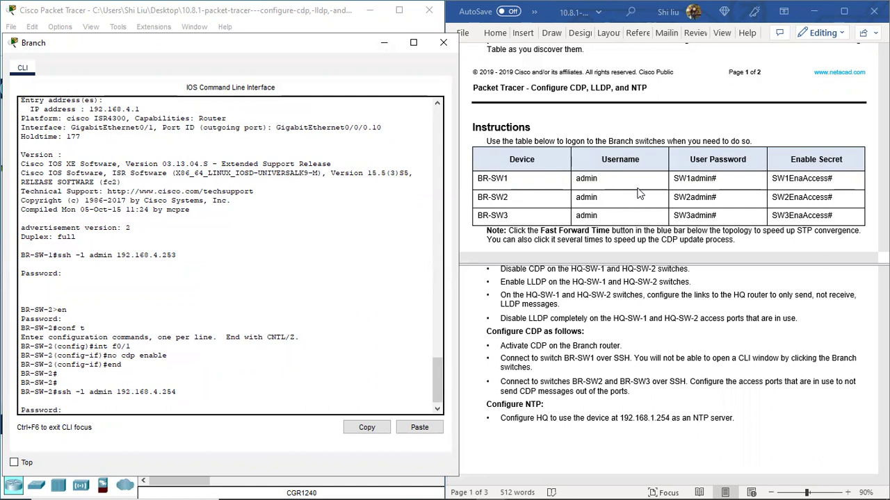
key("Return")
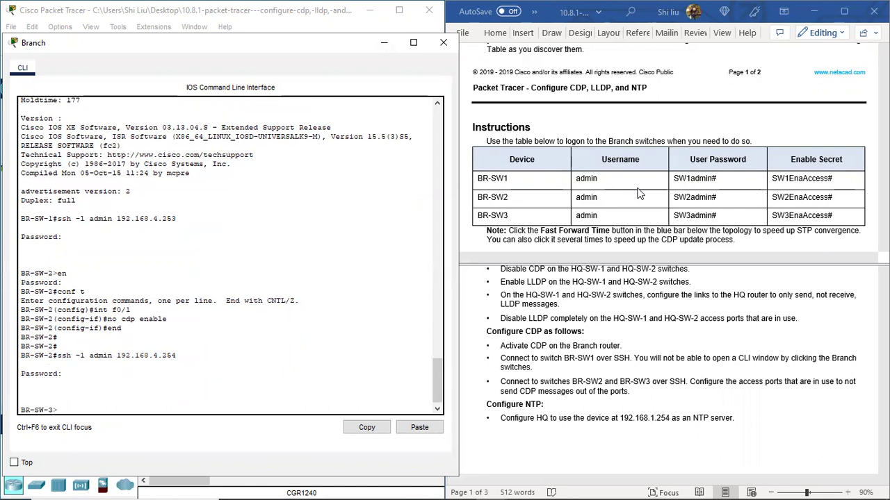
type("en")
key("Return")
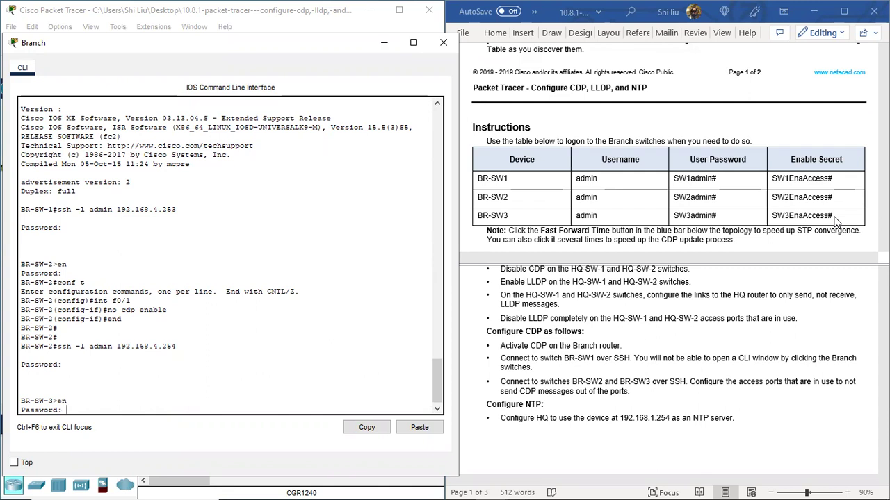
key("Return")
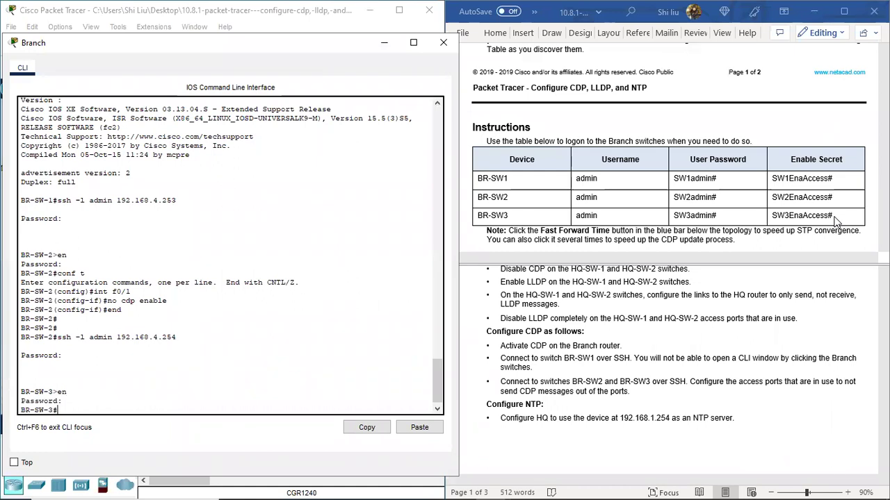
Enter global configuration mode on BR-SW-3 and check in the topology which of its ports connects to PC3
type("conf t")
key("Return")
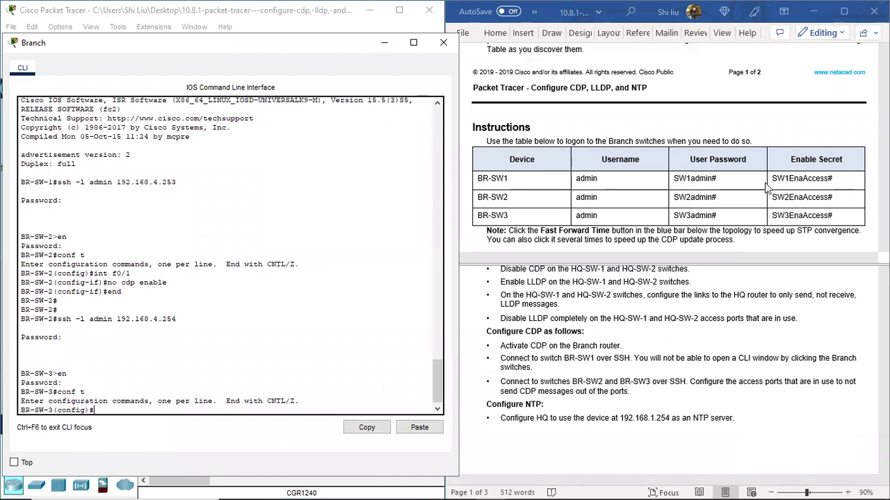
left_click_drag(182, 49, 588, 133)
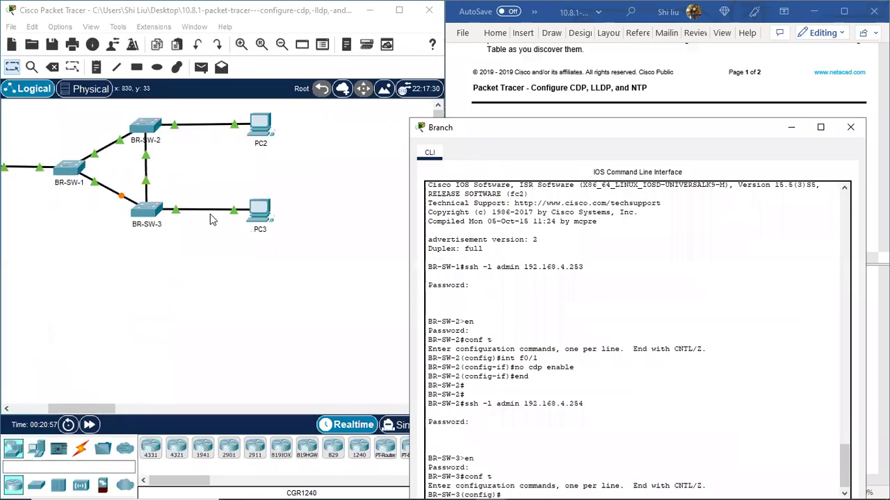
left_click(213, 220)
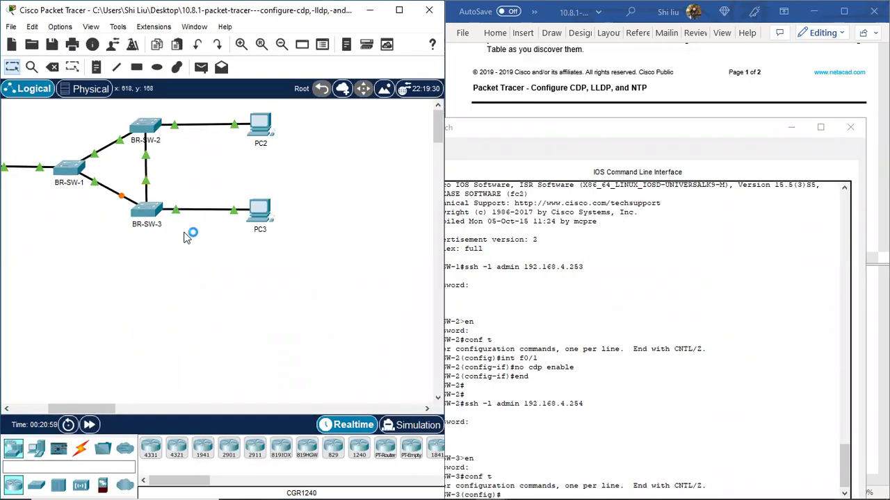
mouse_move(175, 214)
left_click_drag(602, 128, 198, 57)
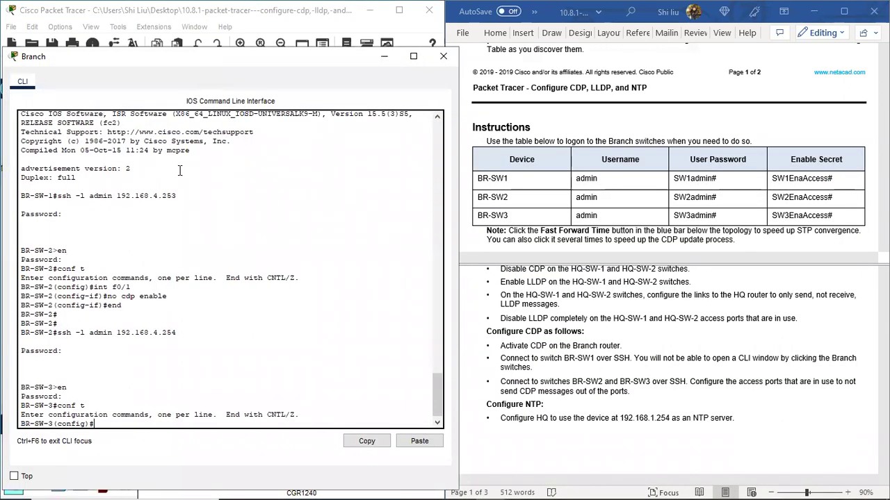
Disable CDP on BR-SW-3's interface f0/1 with no cdp enable and close the Branch CLI
type("int f0.1")
key("Return")
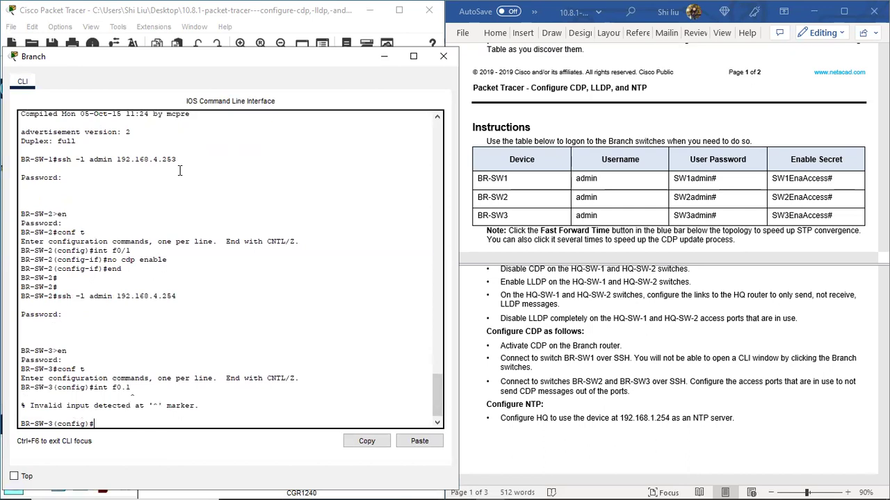
type("int f0/1")
key("Return")
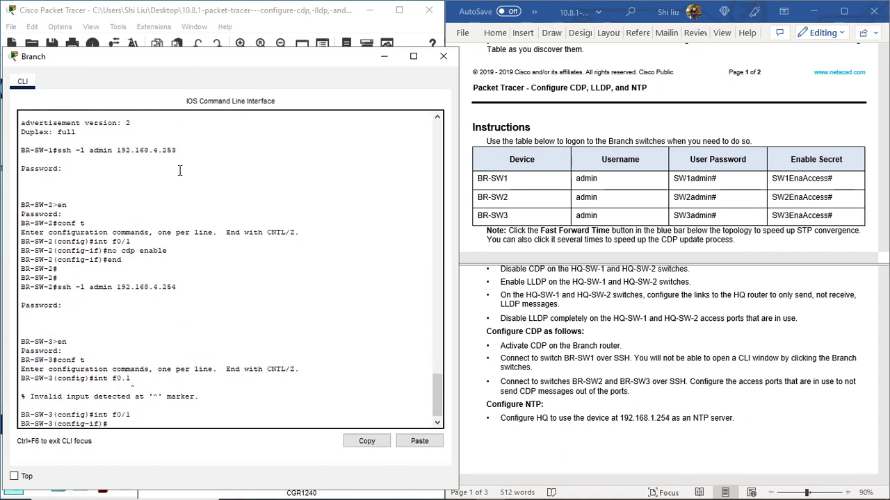
type("no cdp enable")
key("Return")
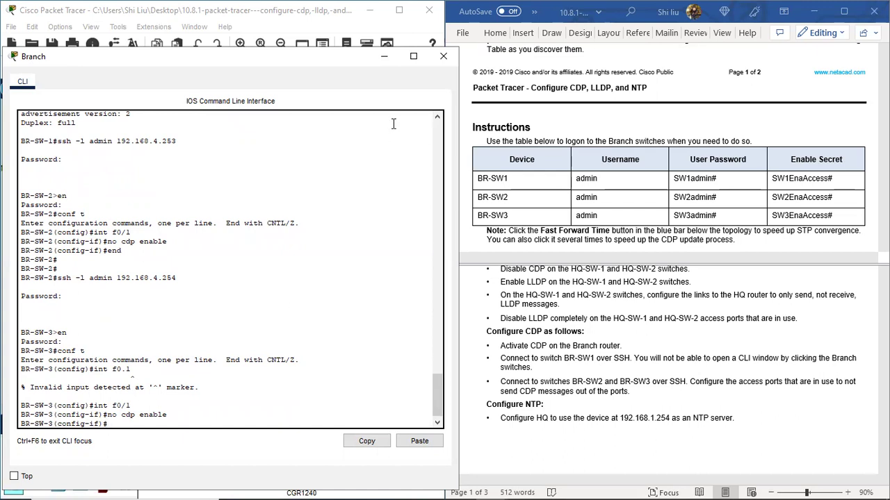
left_click(443, 55)
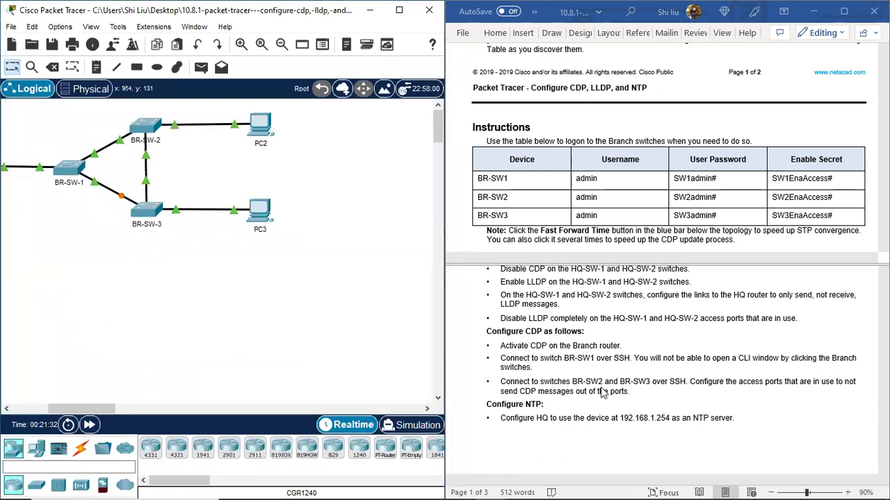
Review the NTP instruction for HQ, and compare the server address with the topology and the addressing table
scroll(562, 383, "down", 1)
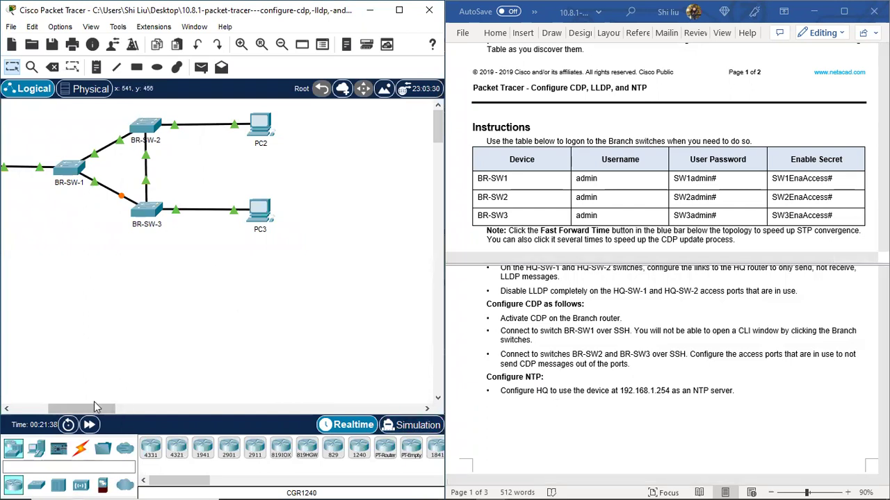
left_click_drag(57, 408, 21, 412)
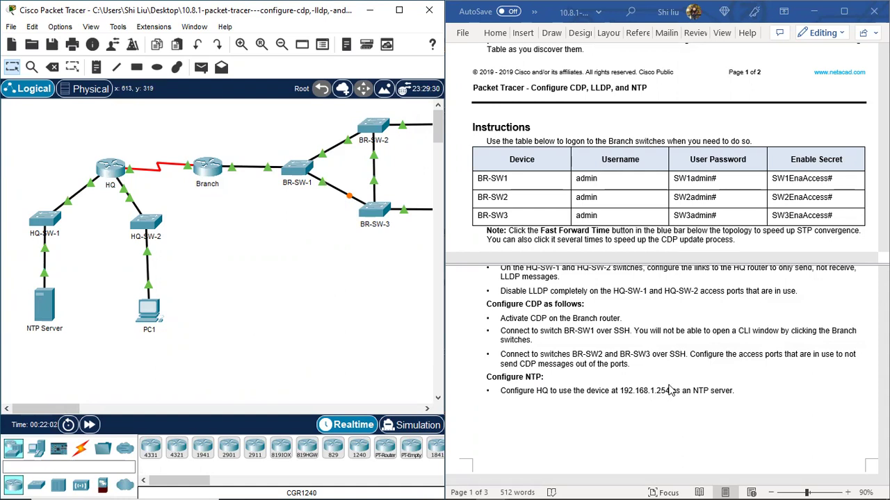
scroll(669, 391, "up", 5)
scroll(643, 322, "down", 7)
scroll(642, 322, "down", 1)
scroll(643, 322, "up", 3)
scroll(629, 90, "up", 10)
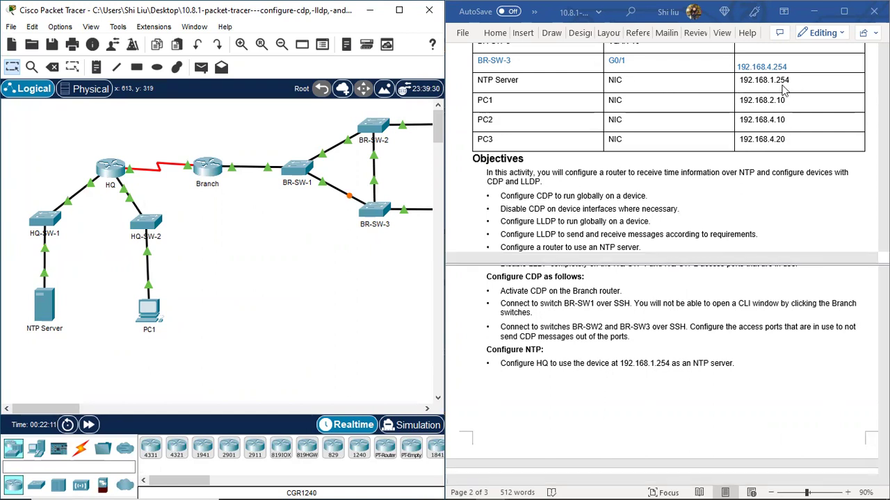
scroll(783, 91, "up", 5)
scroll(784, 92, "down", 4)
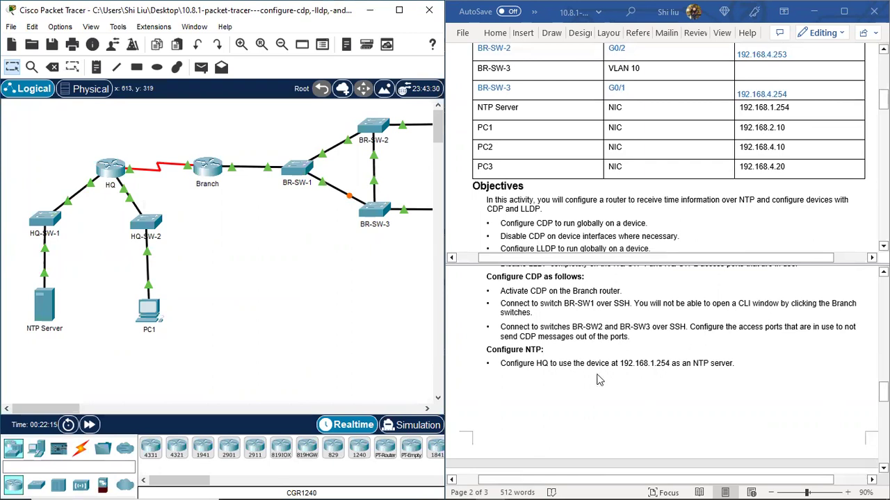
Open the HQ router's CLI beside the instructions and enter privileged EXEC mode
left_click(100, 176)
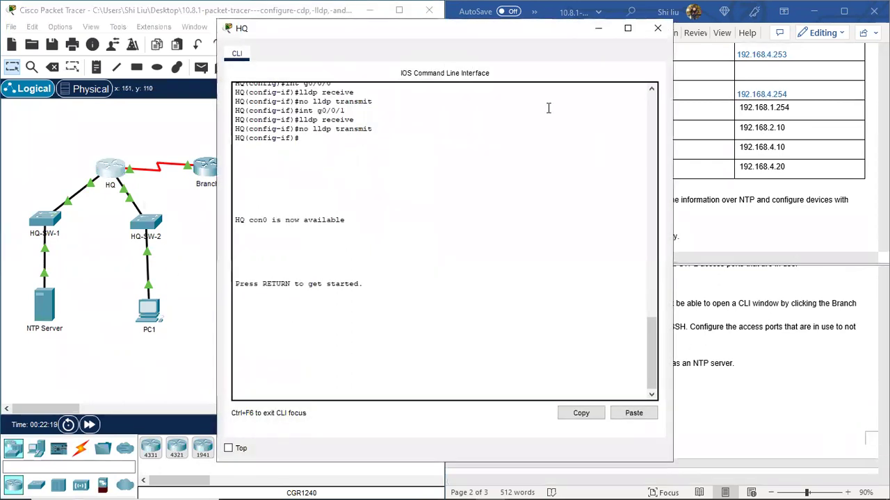
left_click_drag(519, 30, 314, 53)
key("Return")
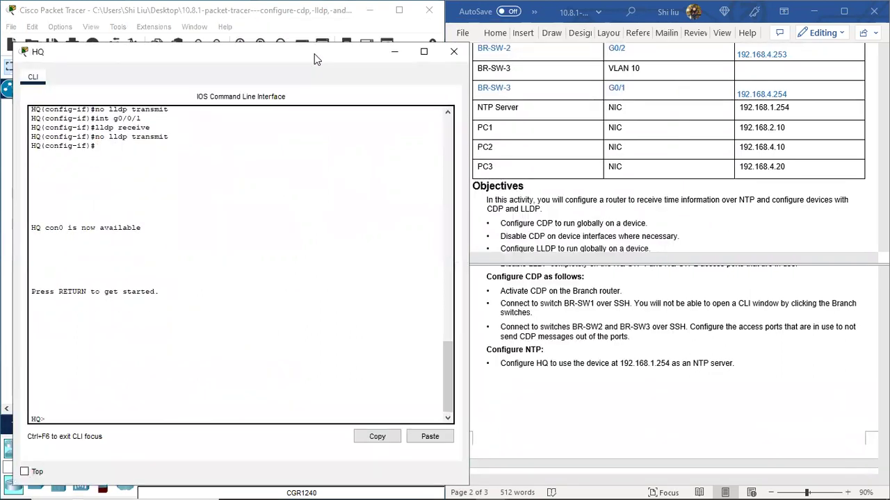
type("en")
key("Return")
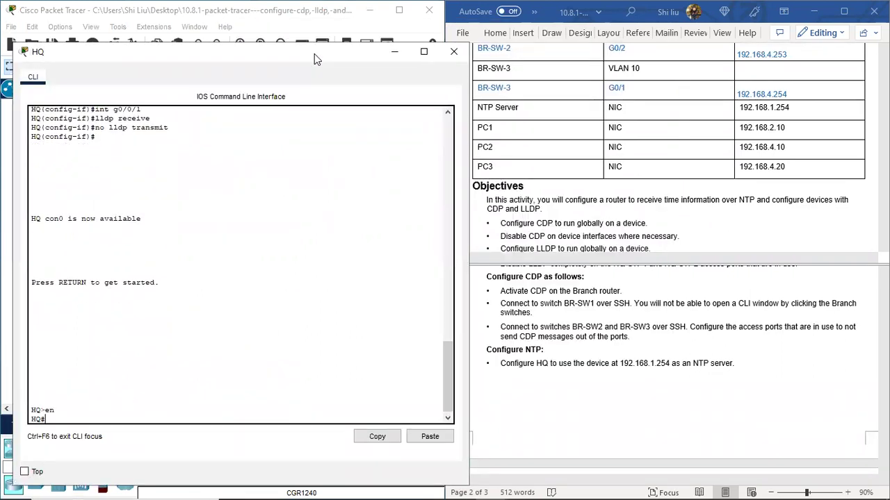
Configure HQ to use 192.168.1.254 as its NTP server in global configuration mode and close its CLI
type("conf t")
key("Return")
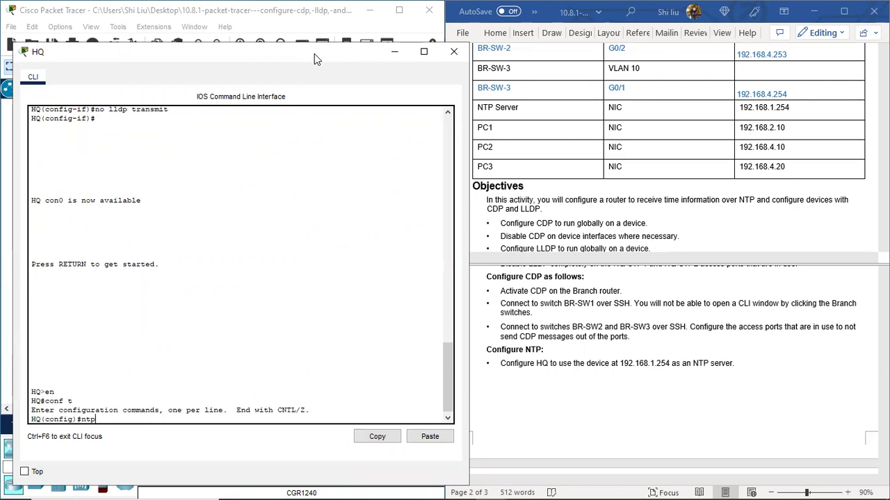
type("rver")
type("192.168.1.254")
key("Return")
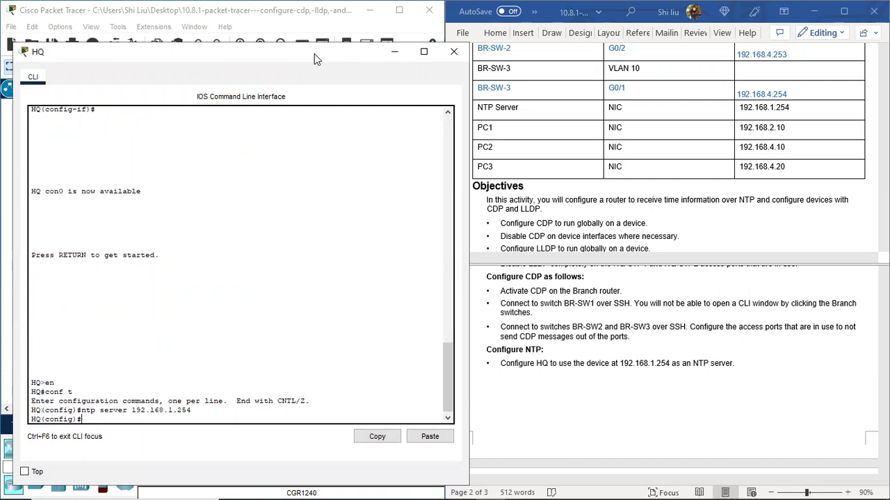
left_click(453, 53)
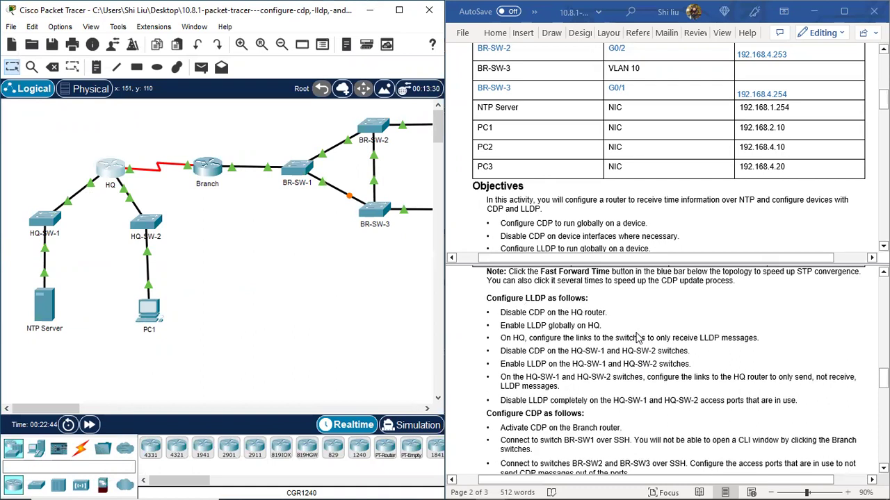
Remove the split view from the Word instructions, collapse the ribbon, and return to the addressing table
left_click(717, 40)
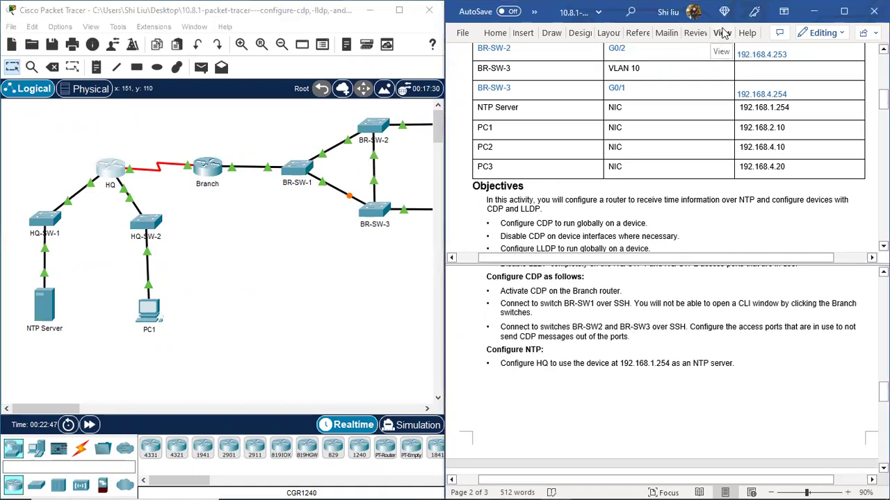
left_click(722, 33)
left_click(714, 69)
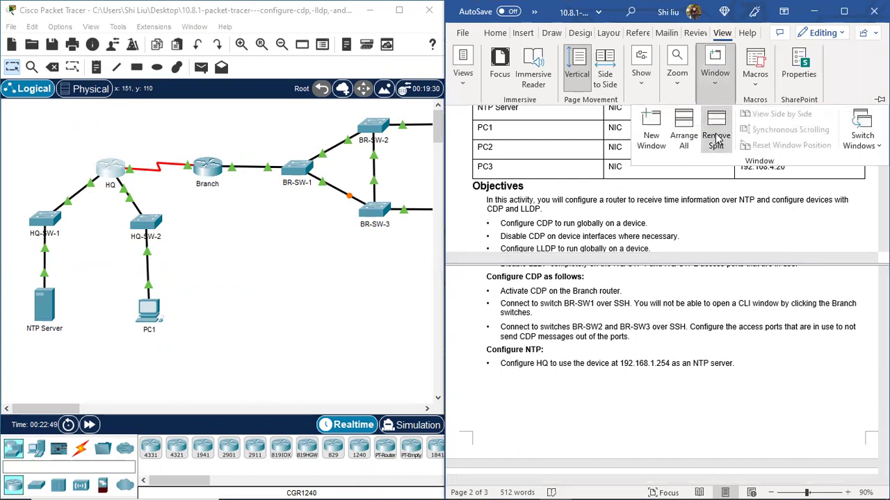
left_click(719, 139)
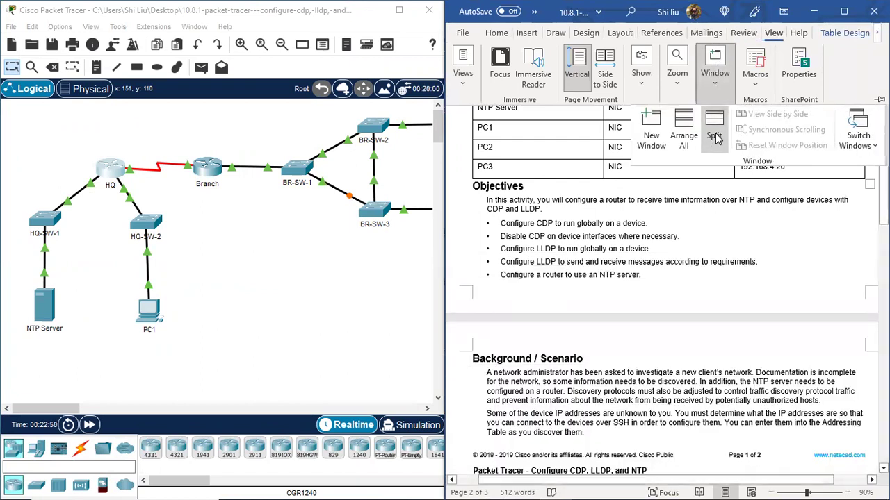
left_click(773, 33)
double_click(773, 33)
scroll(669, 159, "up", 5)
scroll(664, 194, "down", 1)
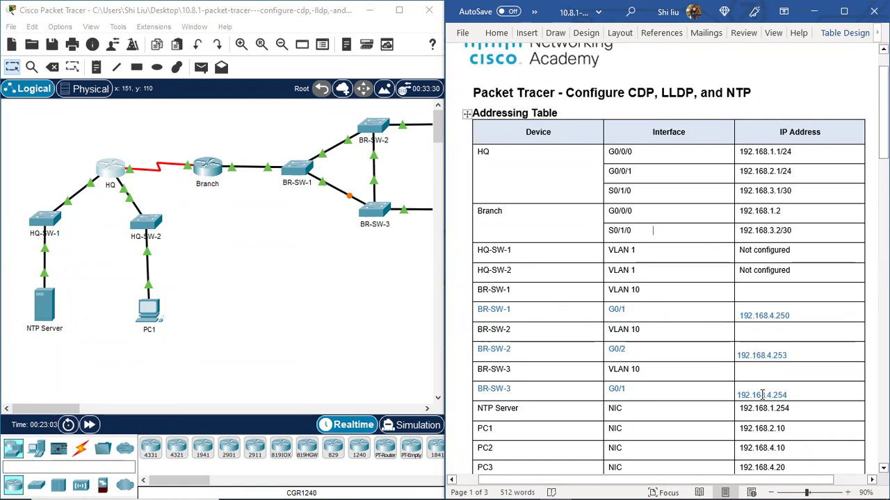
scroll(762, 395, "down", 2)
scroll(702, 292, "up", 1)
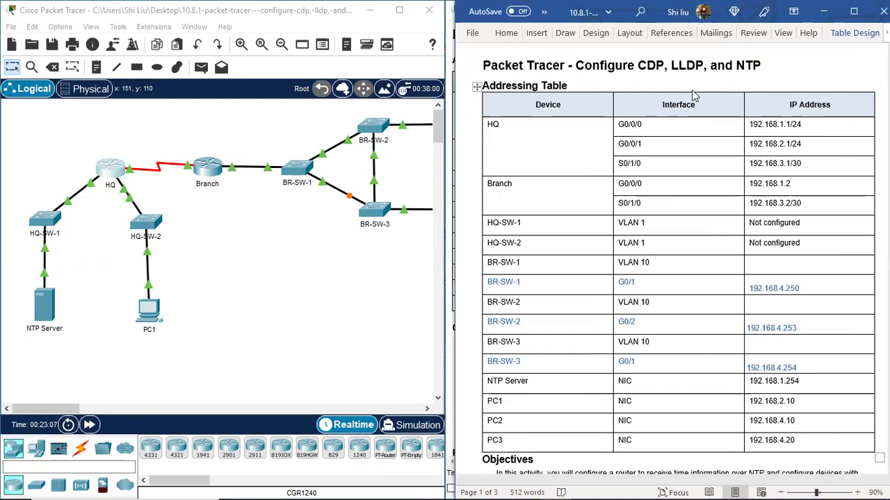
Move the Word instructions aside to check the lab's completion in the PT Activity window
left_click_drag(695, 11, 594, 123)
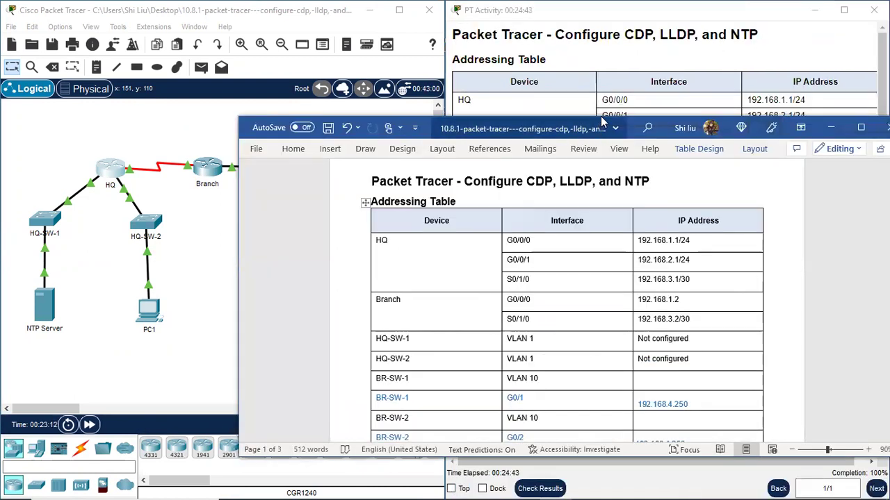
left_click_drag(602, 123, 191, 192)
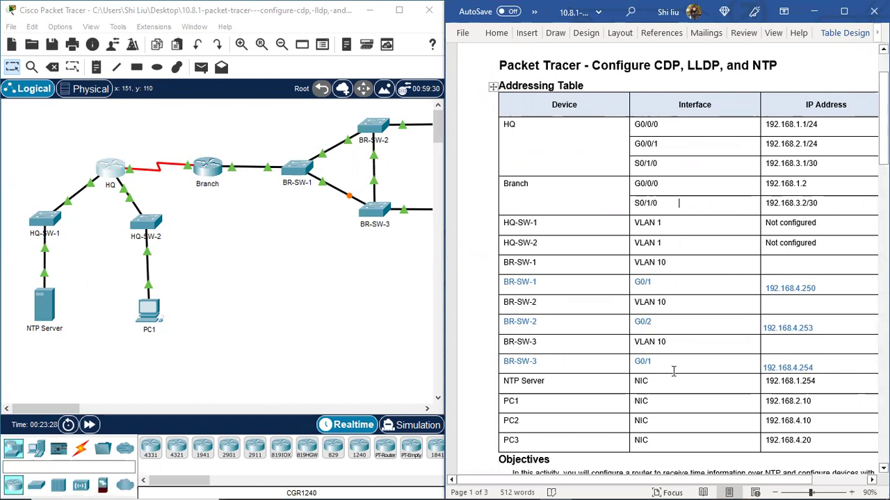
Show the full addressing table in Word beside the whole network topology, from HQ to PC2 and PC3, for review
left_click_drag(639, 480, 665, 485)
scroll(762, 346, "down", 1)
scroll(763, 345, "up", 3)
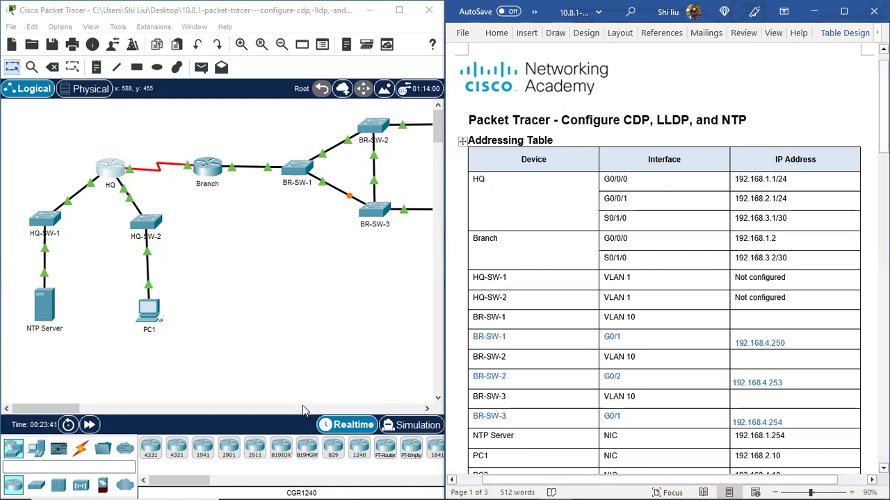
left_click(279, 44)
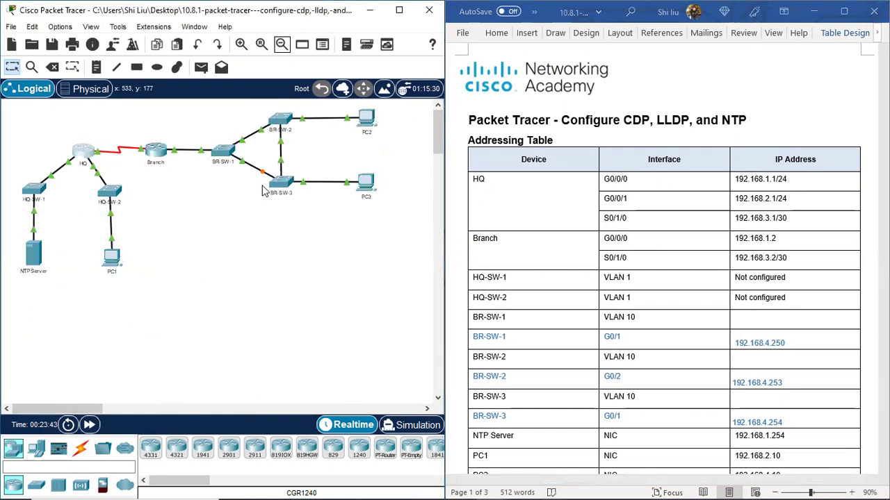
left_click(581, 440)
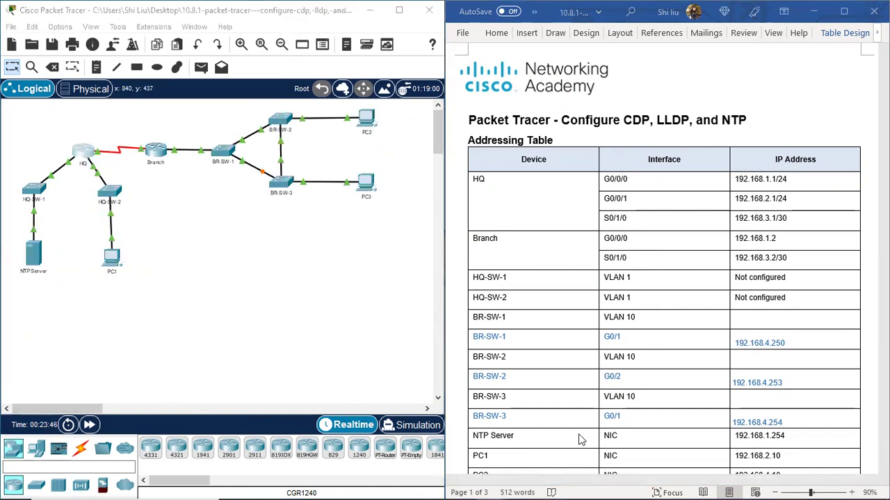